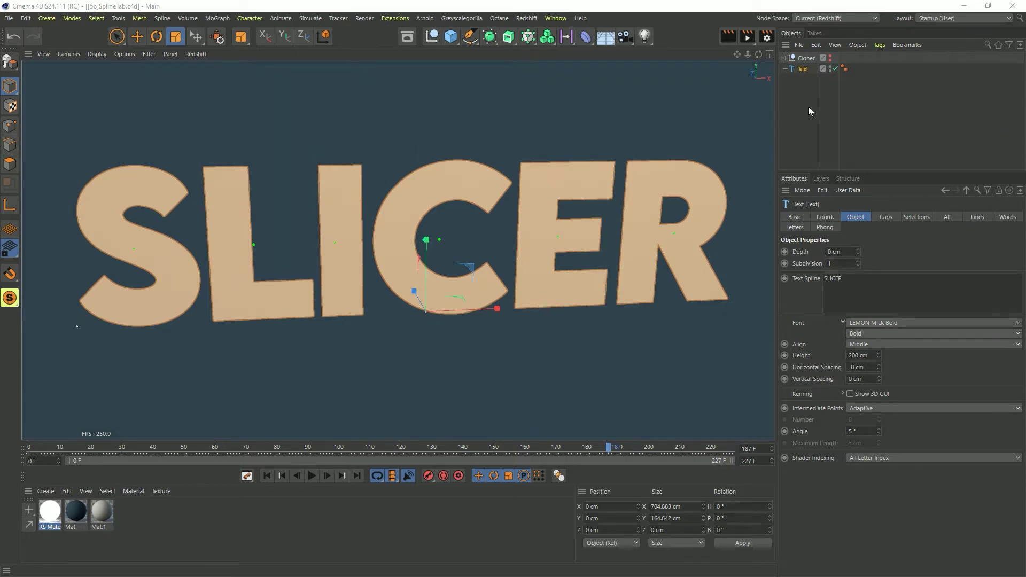
# Add an RKT Slicer, set its source geometry to Objects, and use the SLICER text object as the source.
pyautogui.click(379, 81)
pyautogui.click(395, 18)
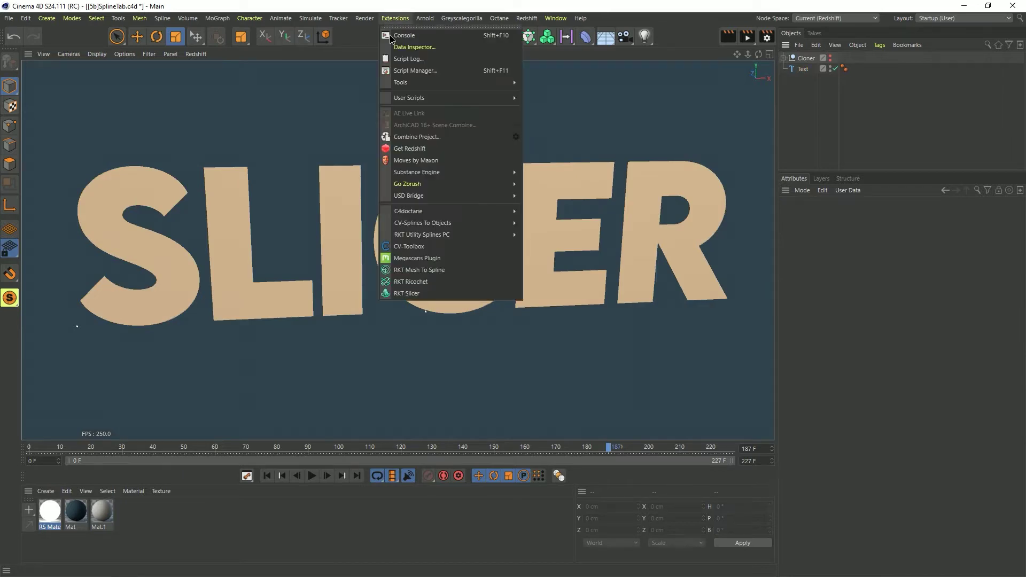
pyautogui.click(398, 295)
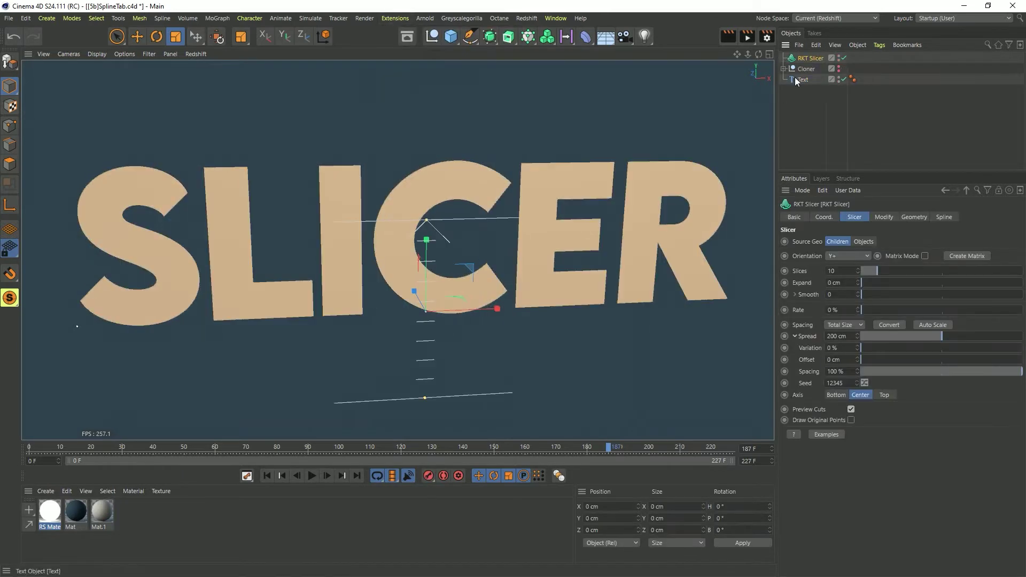
pyautogui.click(864, 241)
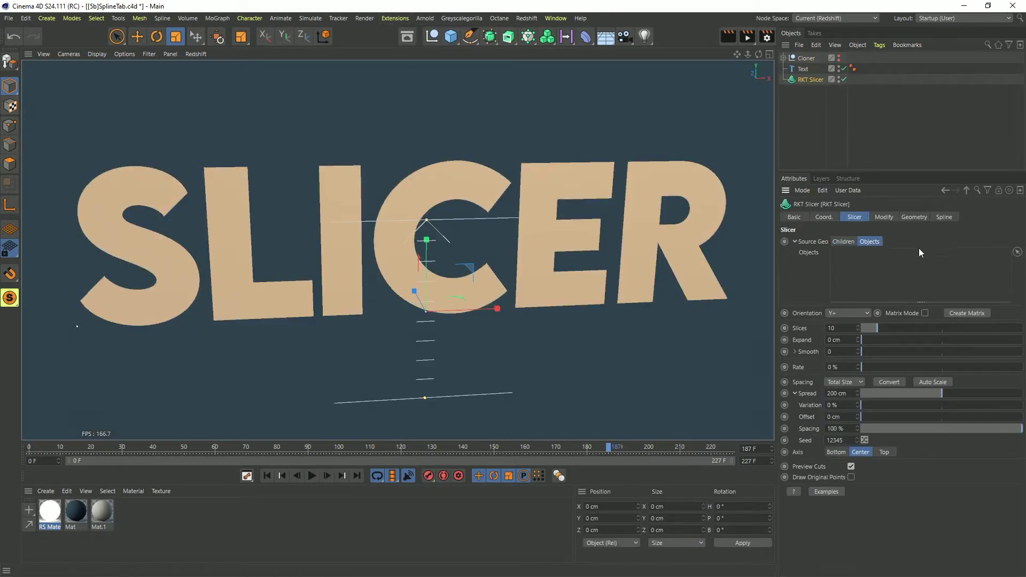
pyautogui.moveTo(870, 286); pyautogui.dragTo(870, 295)
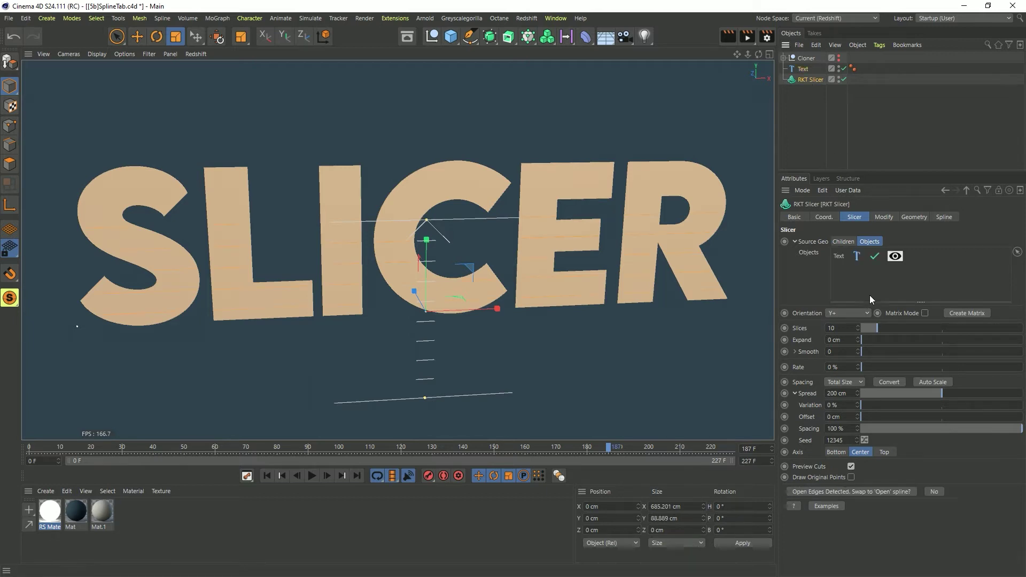
# Set the slicer's axis to Bottom and move the slicer down to about -23.6 cm in Y.
pyautogui.click(836, 452)
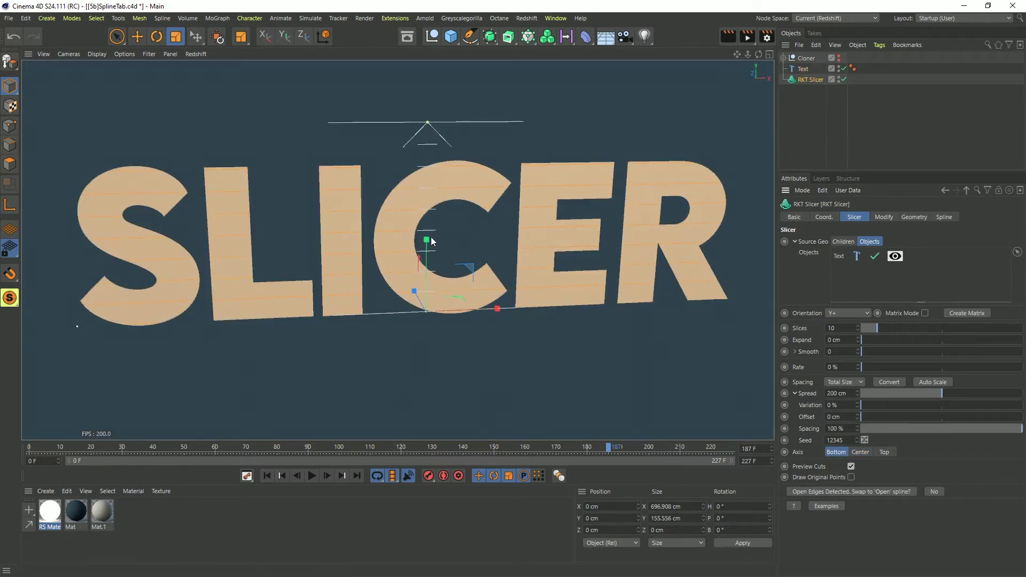
pyautogui.press('e')
pyautogui.moveTo(426, 239); pyautogui.dragTo(428, 265)
# Set the slicer to 31 slices and hide its source text so only the slice splines show.
pyautogui.click(810, 79)
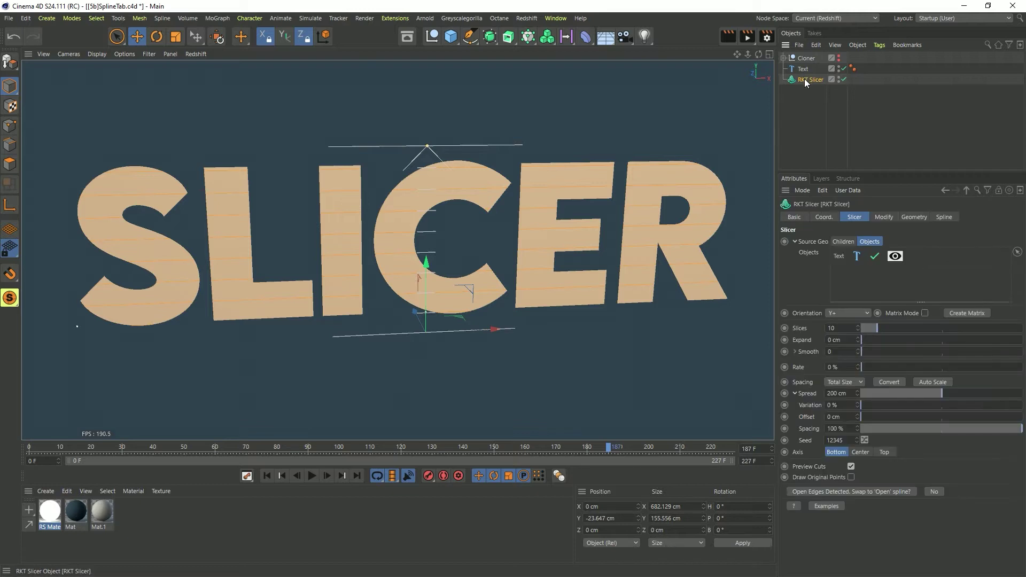
pyautogui.moveTo(883, 330); pyautogui.dragTo(911, 331)
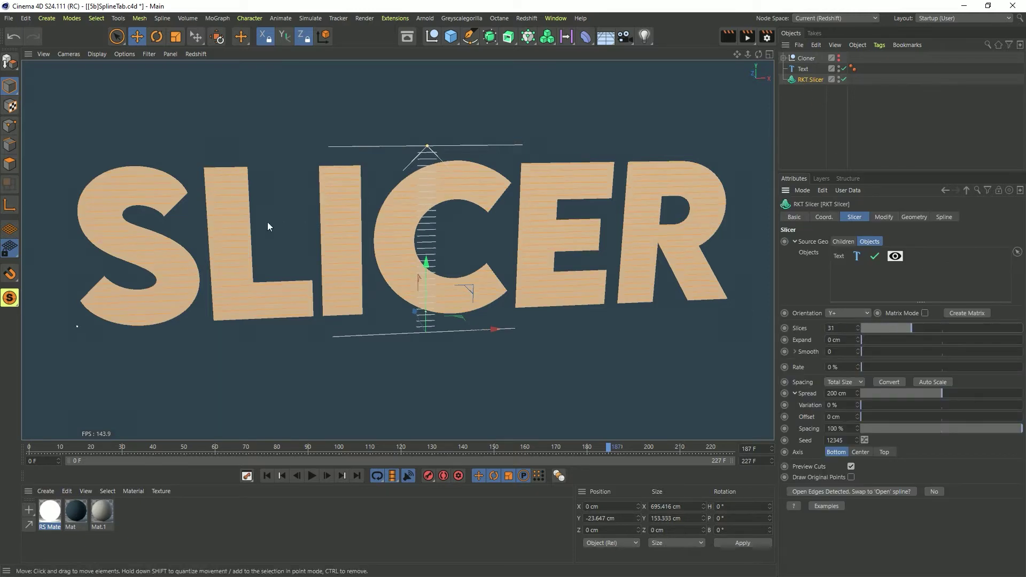
pyautogui.click(895, 256)
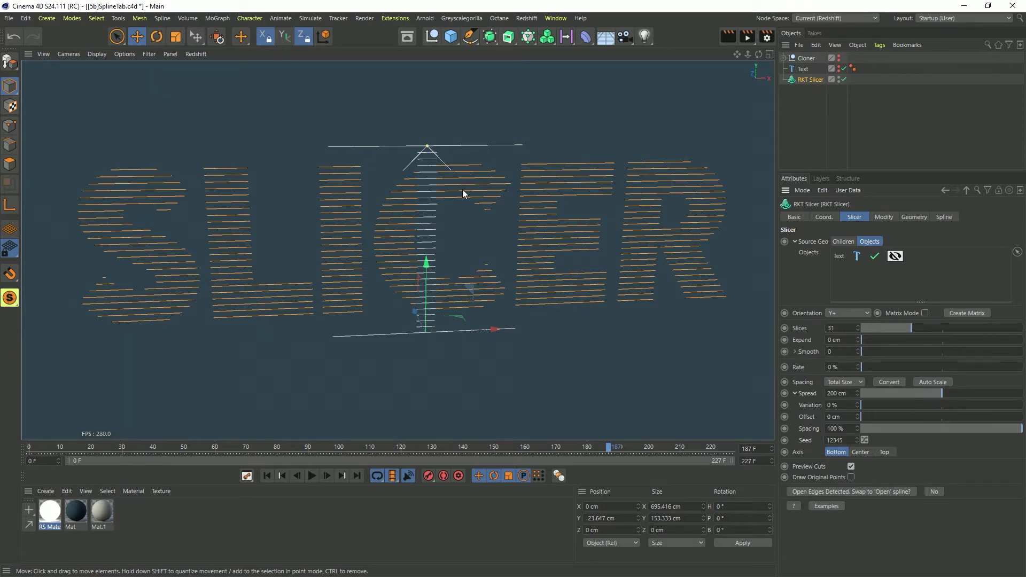
pyautogui.moveTo(463, 190)
pyautogui.keyDown('alt'); pyautogui.mouseDown()
pyautogui.moveTo(594, 181)
pyautogui.moveTo(467, 206)
pyautogui.mouseUp(); pyautogui.keyUp('alt')
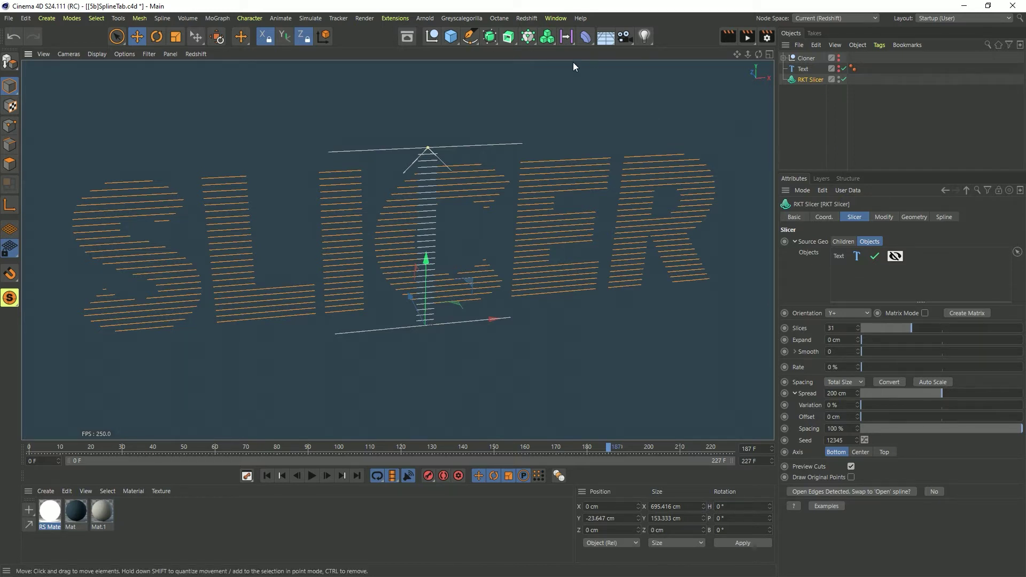
# Place the slicer inside a new Sweep object and add an n-Side spline as its profile.
pyautogui.click(512, 37)
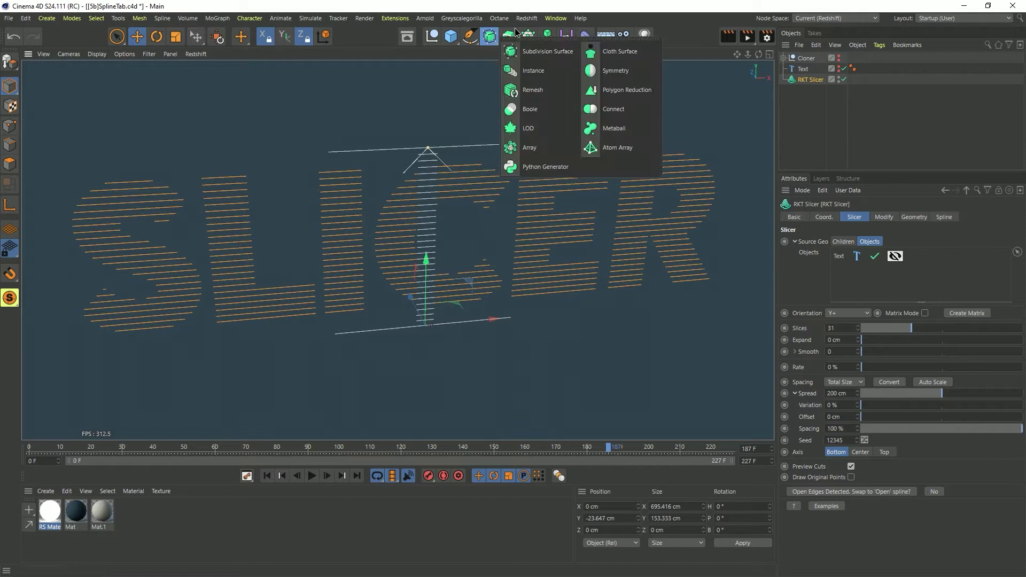
pyautogui.keyDown('alt'); pyautogui.click(547, 107); pyautogui.keyUp('alt')
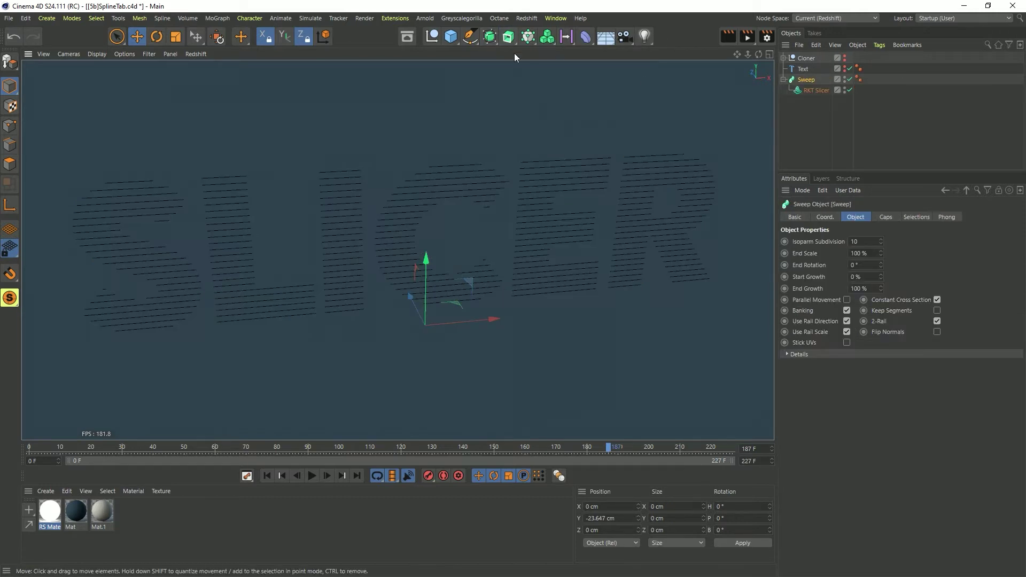
pyautogui.click(470, 37)
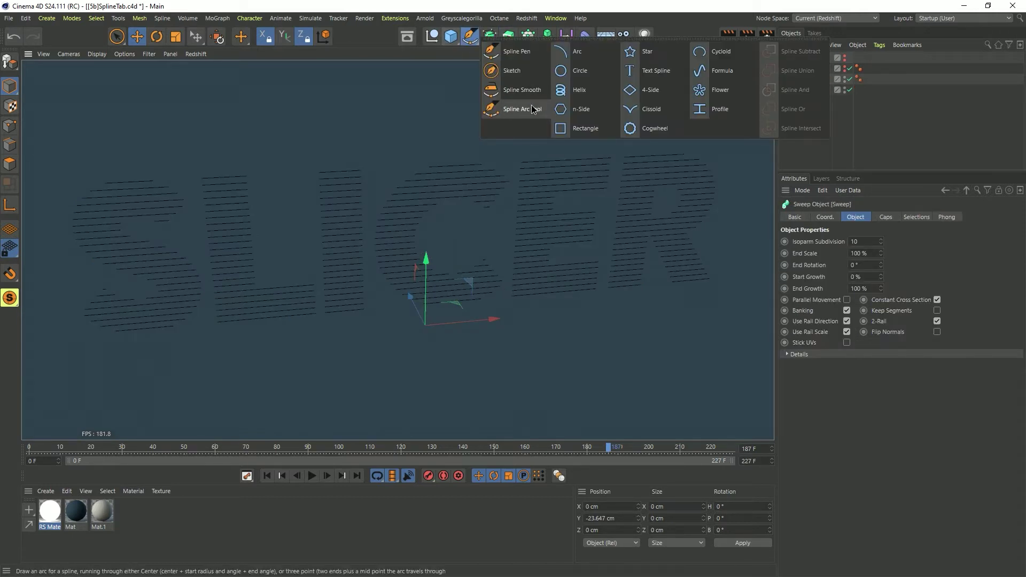
pyautogui.keyDown('alt'); pyautogui.click(583, 114); pyautogui.keyUp('alt')
# Scale the n-Side profile down to a radius of about 4.2 cm to thin the swept bars.
pyautogui.press('t')
pyautogui.moveTo(688, 172); pyautogui.dragTo(289, 292)
pyautogui.scroll(5, 509, 156)
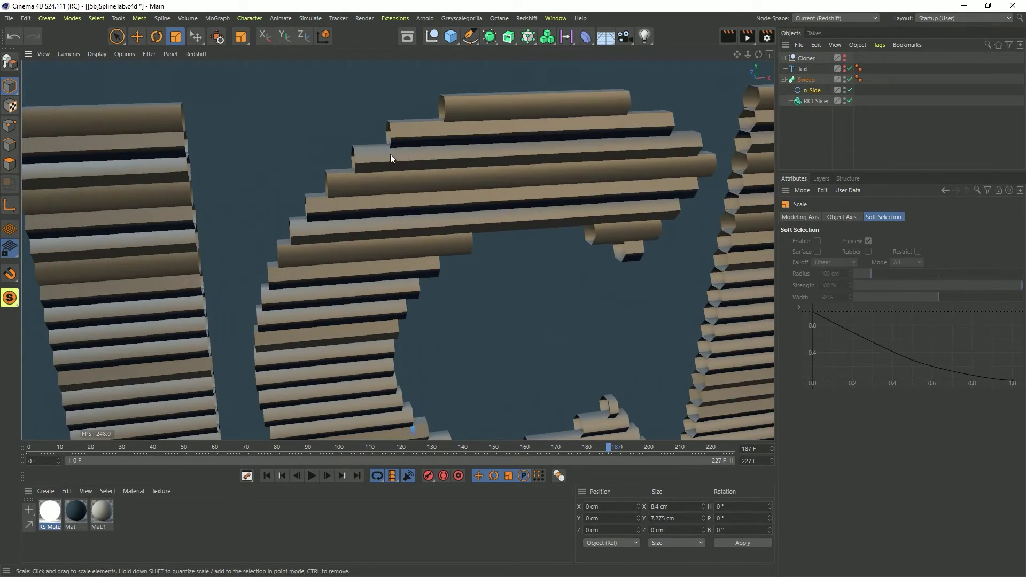
pyautogui.keyDown('alt'); pyautogui.moveTo(389, 155); pyautogui.dragTo(449, 112); pyautogui.keyUp('alt')
pyautogui.keyDown('alt'); pyautogui.moveTo(277, 165); pyautogui.dragTo(410, 162); pyautogui.keyUp('alt')
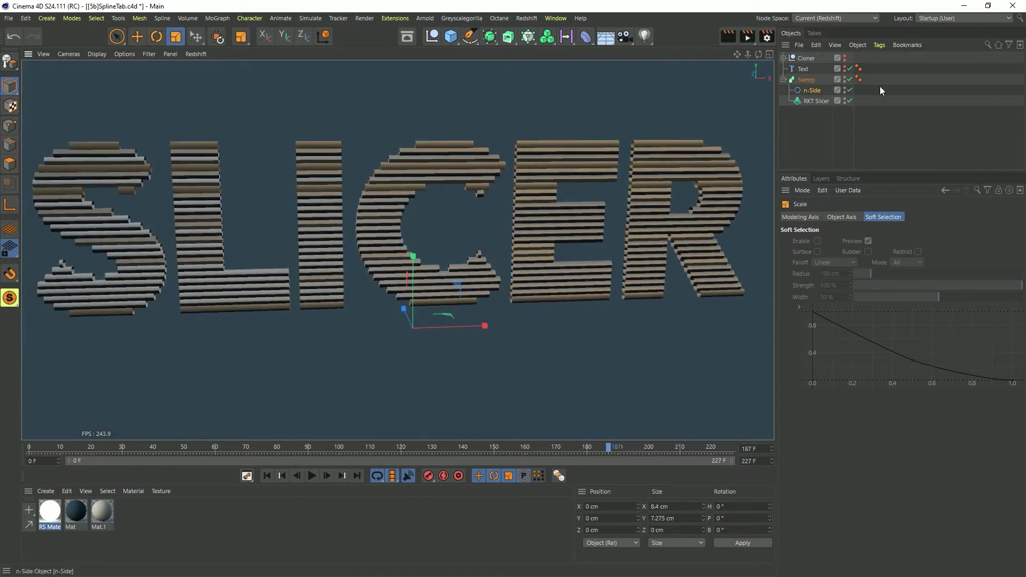
# Set the slicer's spline type to Open and check the ends of the swept bars.
pyautogui.click(807, 100)
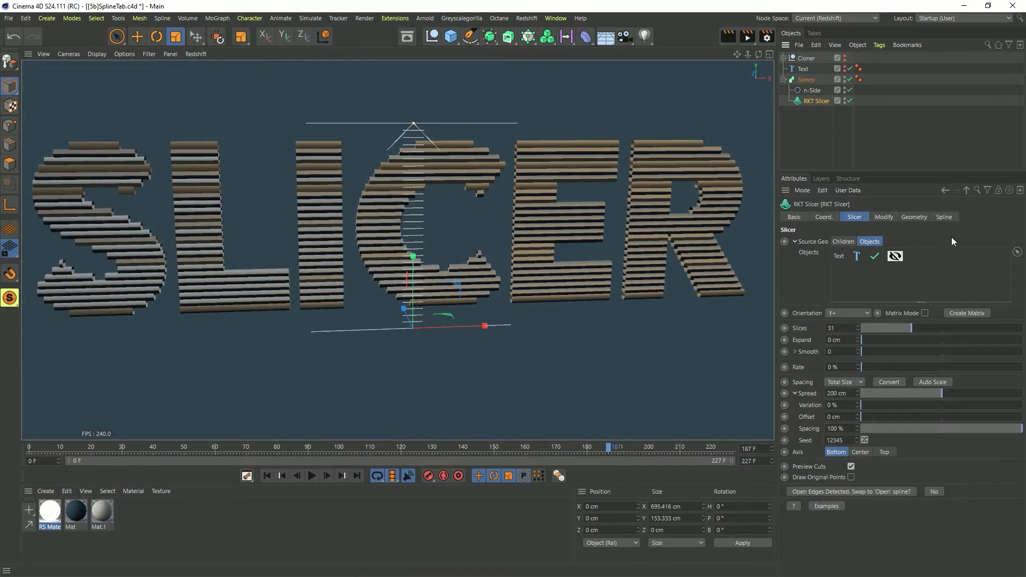
pyautogui.click(947, 219)
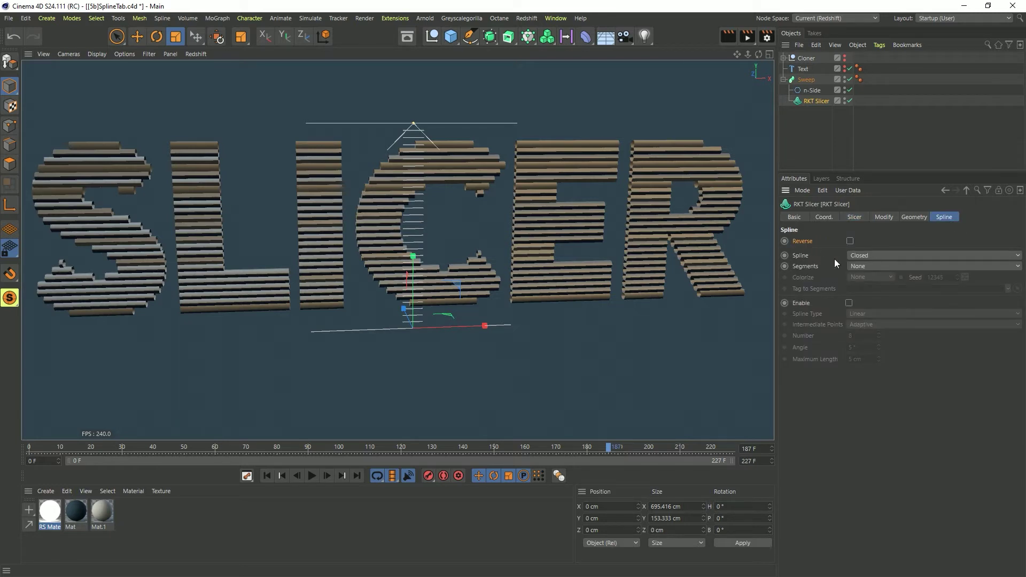
pyautogui.click(869, 256)
pyautogui.click(869, 267)
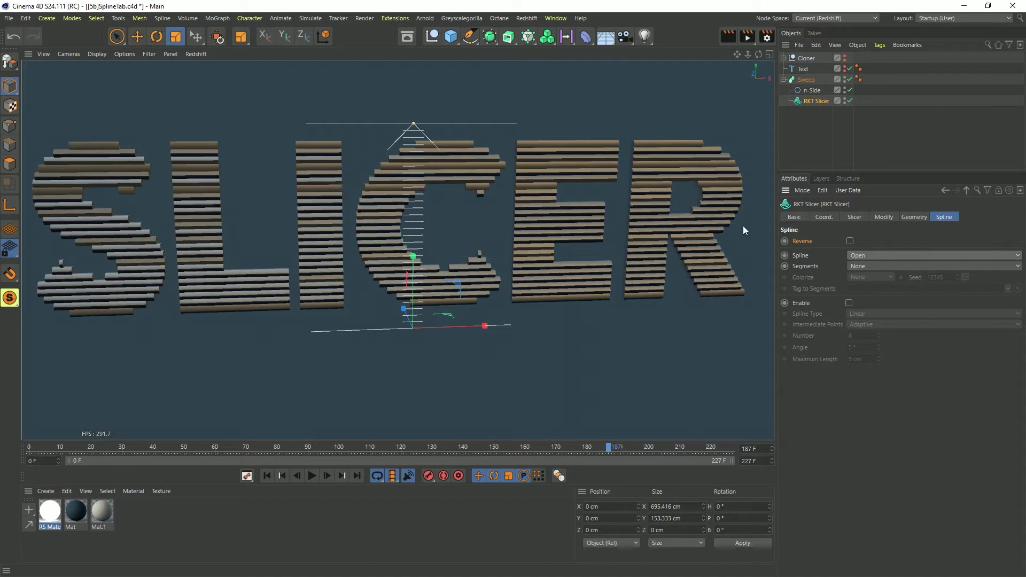
pyautogui.scroll(6, 558, 152)
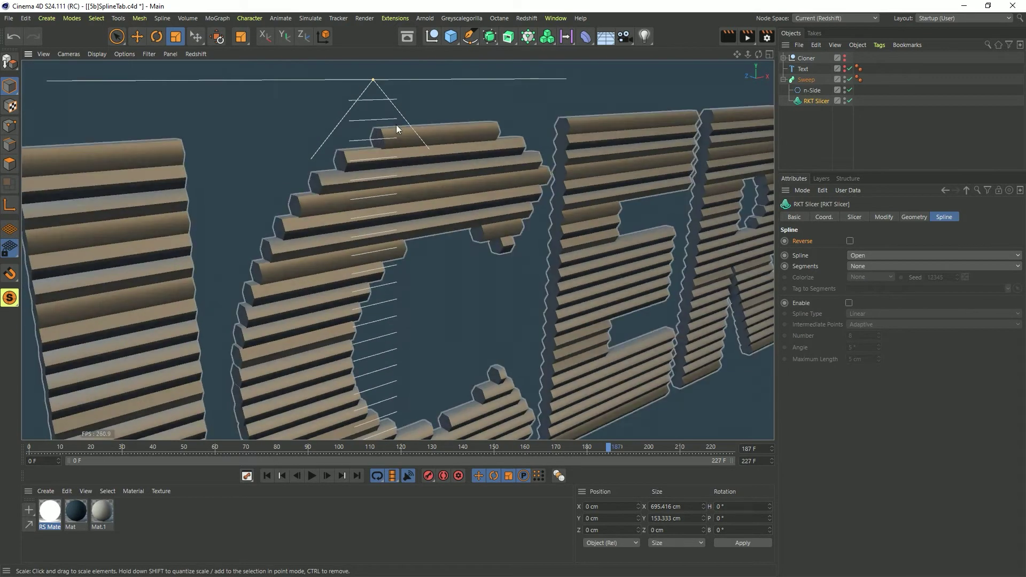
pyautogui.keyDown('alt'); pyautogui.moveTo(434, 141); pyautogui.dragTo(376, 140); pyautogui.keyUp('alt')
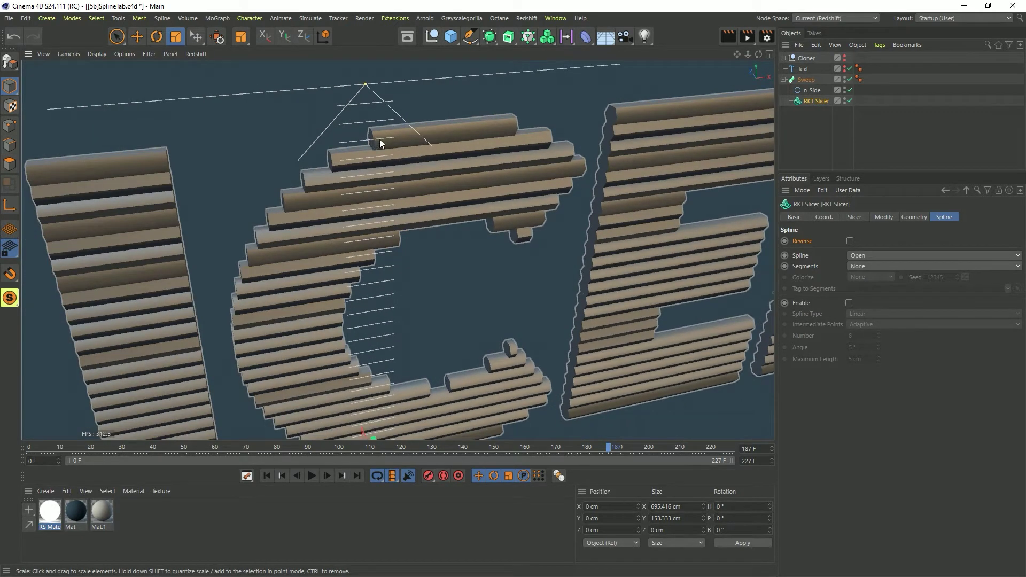
pyautogui.keyDown('alt'); pyautogui.moveTo(522, 153); pyautogui.dragTo(604, 142); pyautogui.keyUp('alt')
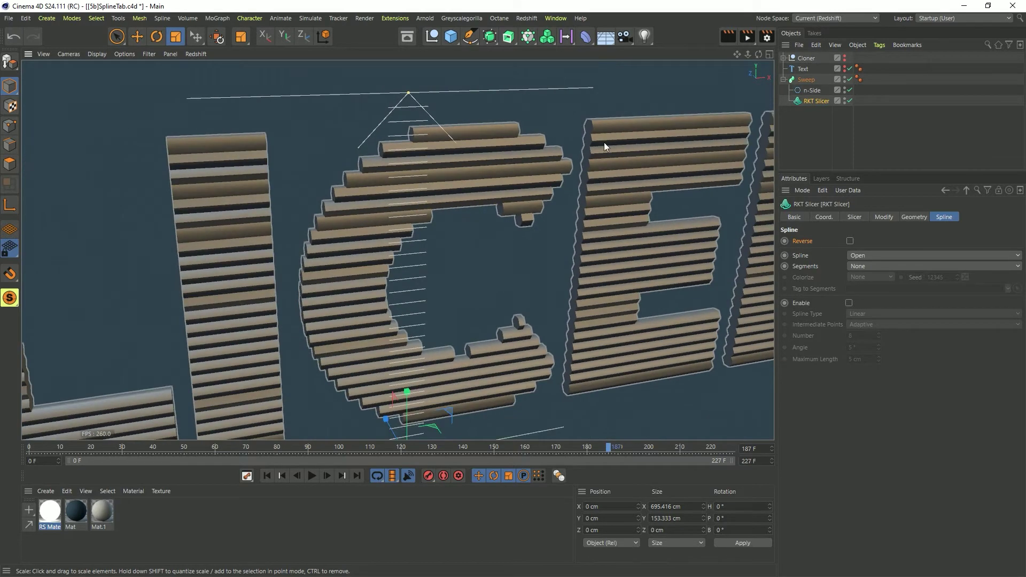
# Set the n-Side profile to 12 sides and scale it down to about 6.3 cm across.
pyautogui.click(812, 90)
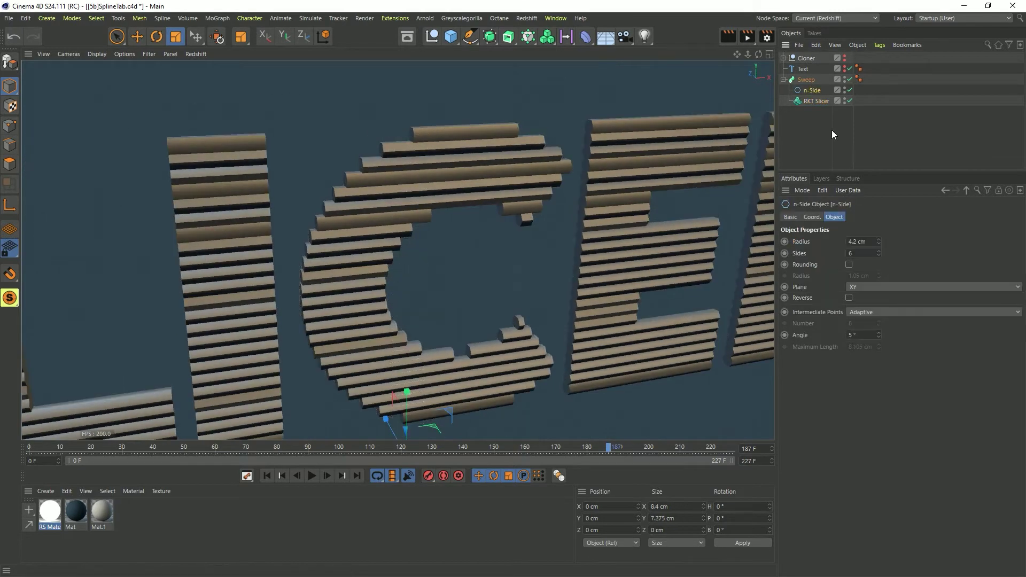
pyautogui.doubleClick(871, 253)
pyautogui.write('12')
pyautogui.press('Return')
pyautogui.scroll(-5, 425, 216)
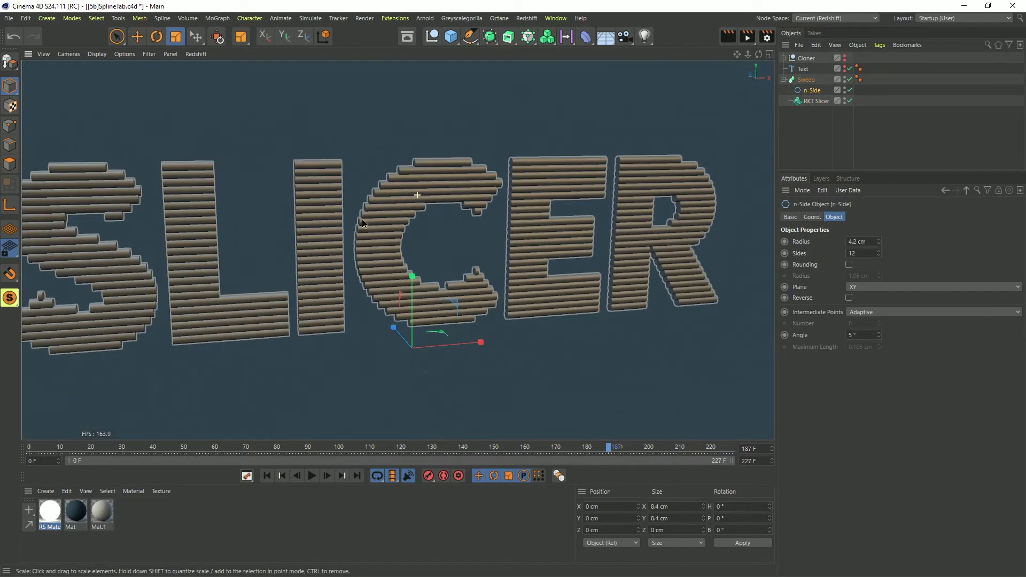
pyautogui.moveTo(427, 224)
pyautogui.keyDown('alt'); pyautogui.mouseDown()
pyautogui.moveTo(505, 209)
pyautogui.moveTo(490, 219)
pyautogui.moveTo(425, 217)
pyautogui.mouseUp(); pyautogui.keyUp('alt')
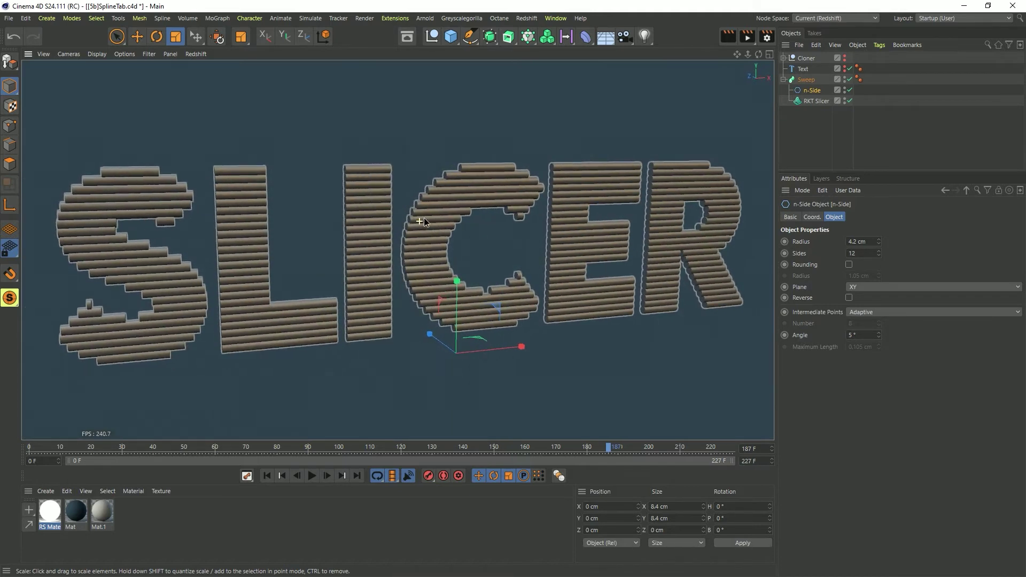
pyautogui.moveTo(697, 101); pyautogui.dragTo(575, 172)
pyautogui.keyDown('alt'); pyautogui.moveTo(467, 205); pyautogui.dragTo(434, 210); pyautogui.keyUp('alt')
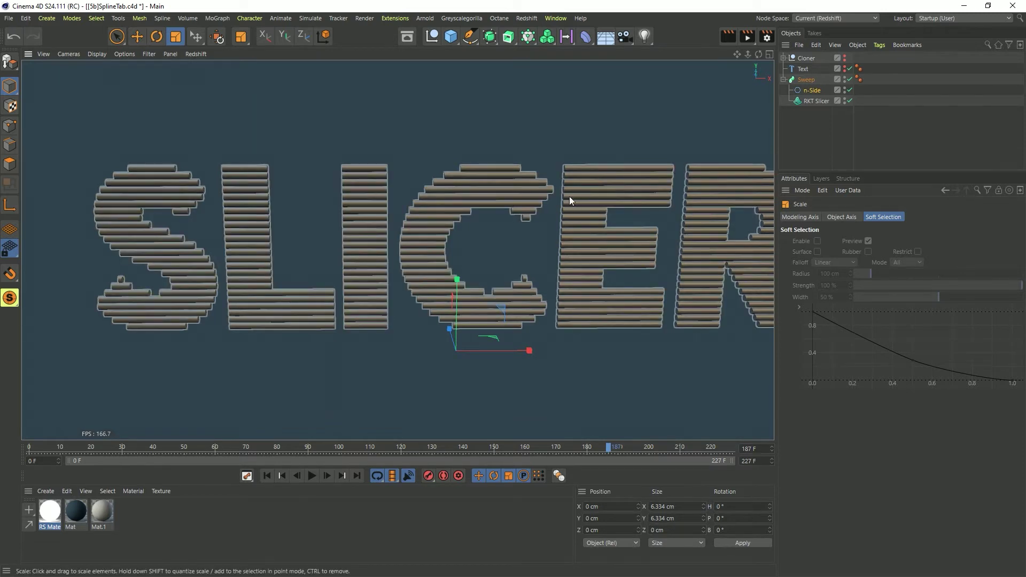
# Take the slicer out of the Sweep and show the source text in the viewport again.
pyautogui.click(822, 101)
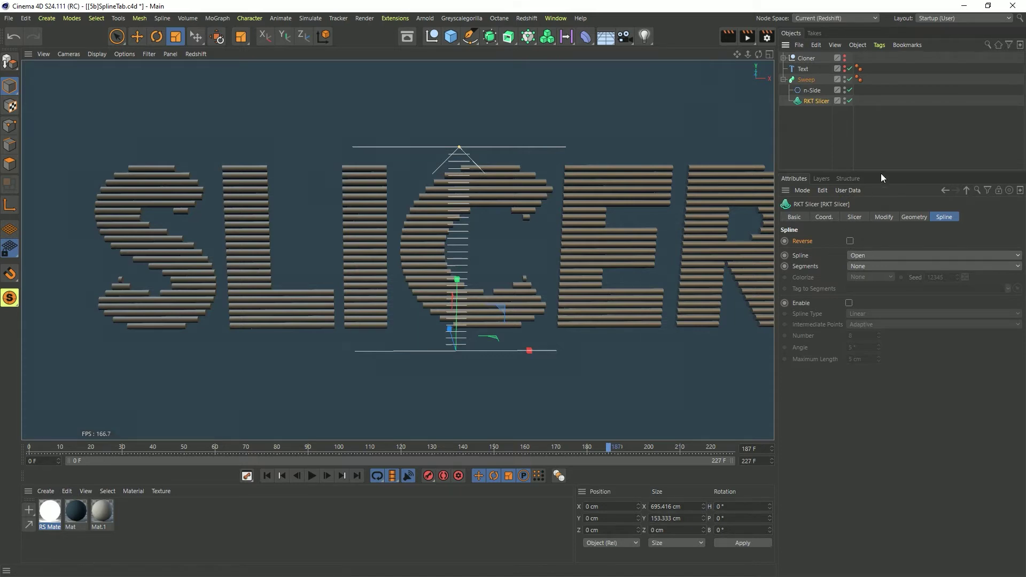
pyautogui.moveTo(817, 101); pyautogui.dragTo(810, 126)
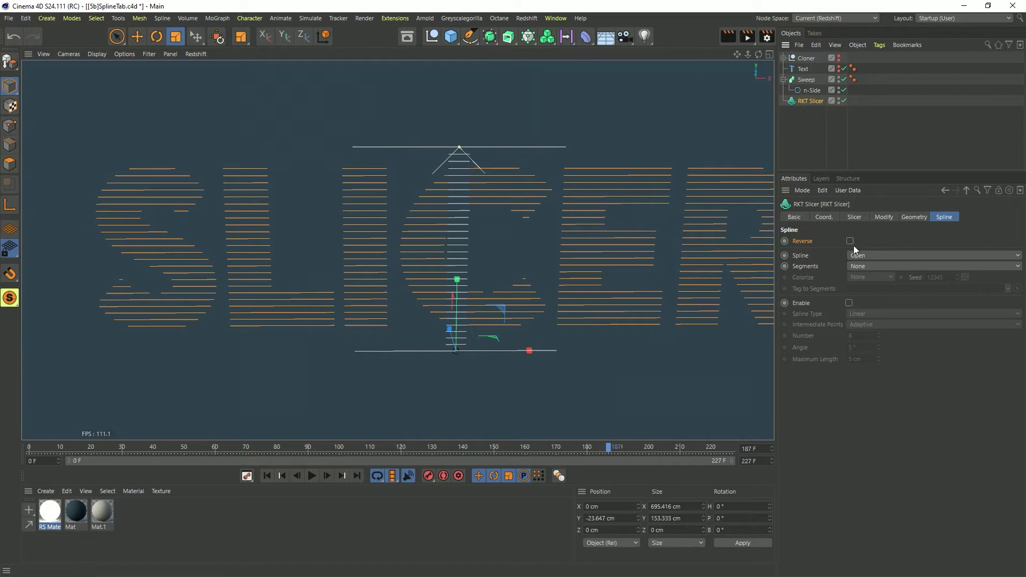
pyautogui.click(838, 67)
# Set the text object's depth to 50 cm and inspect the slices on the extruded letters.
pyautogui.click(803, 69)
pyautogui.keyDown('alt'); pyautogui.moveTo(695, 132); pyautogui.dragTo(748, 161); pyautogui.keyUp('alt')
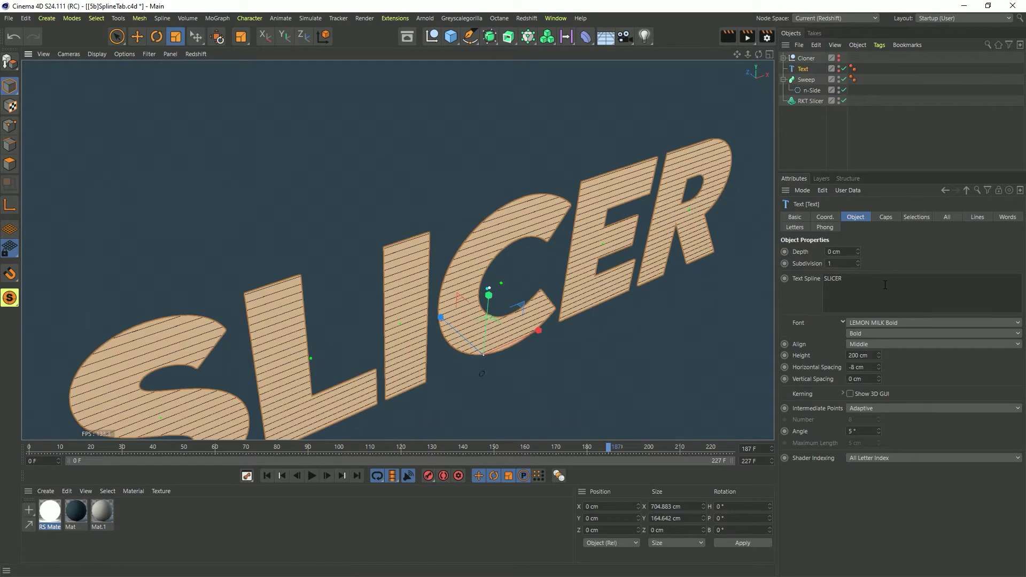
pyautogui.doubleClick(855, 253)
pyautogui.write('50')
pyautogui.press('Return')
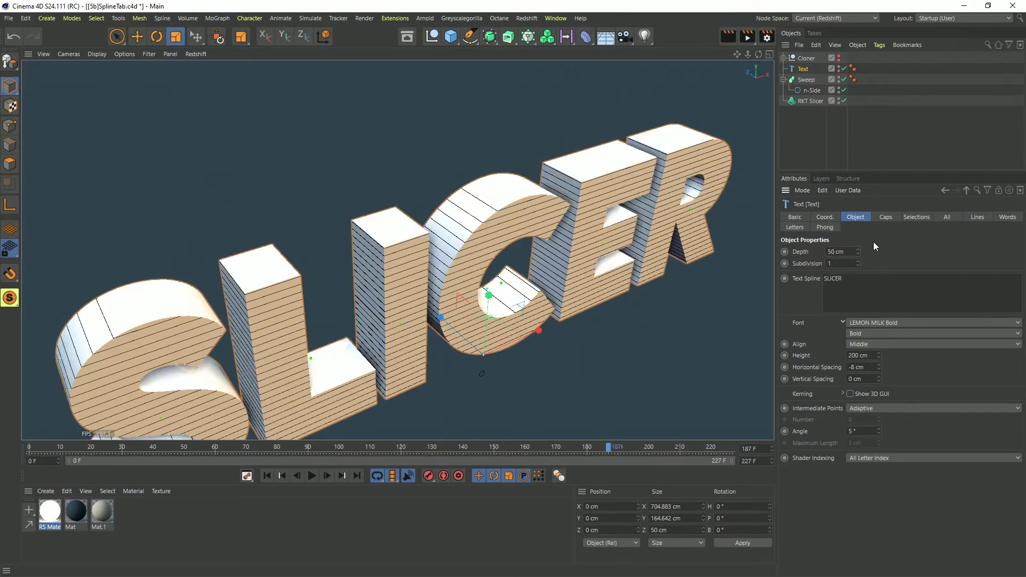
pyautogui.keyDown('alt'); pyautogui.moveTo(667, 249); pyautogui.dragTo(553, 225); pyautogui.keyUp('alt')
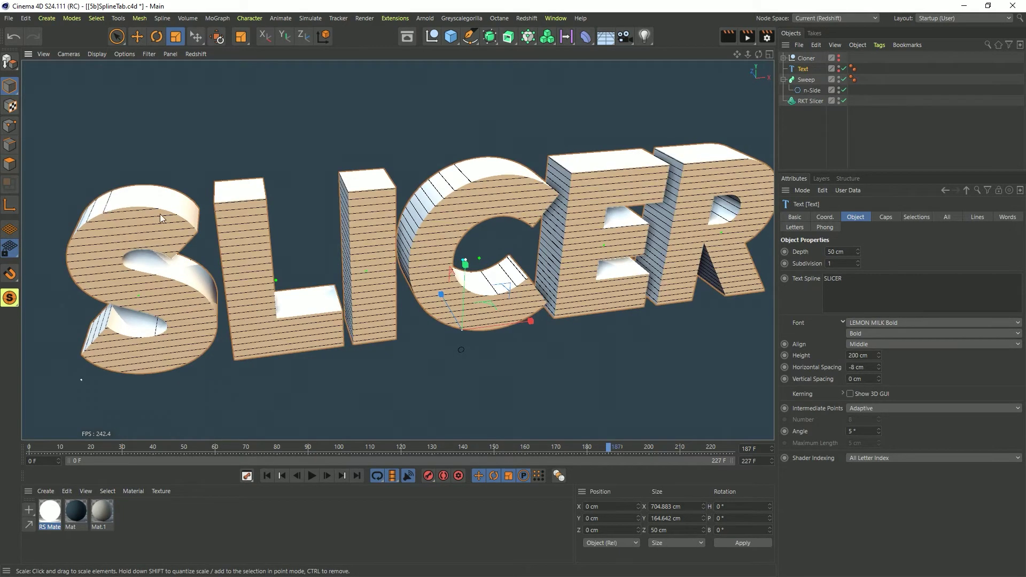
pyautogui.keyDown('alt'); pyautogui.moveTo(205, 208); pyautogui.dragTo(165, 196); pyautogui.keyUp('alt')
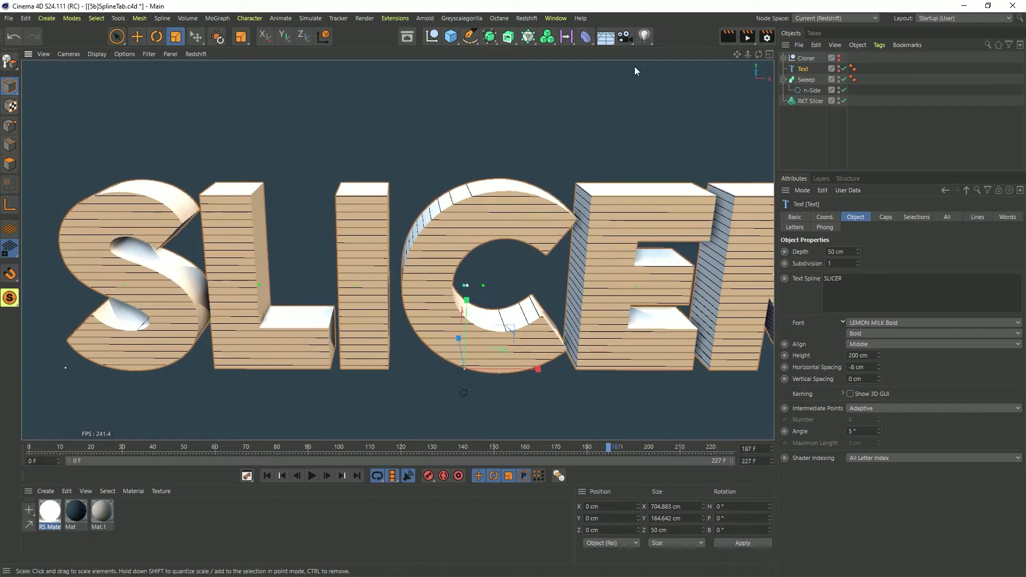
# Set the slicer's spline type to Closed for the extruded letters and hide the source text.
pyautogui.click(808, 102)
pyautogui.click(872, 256)
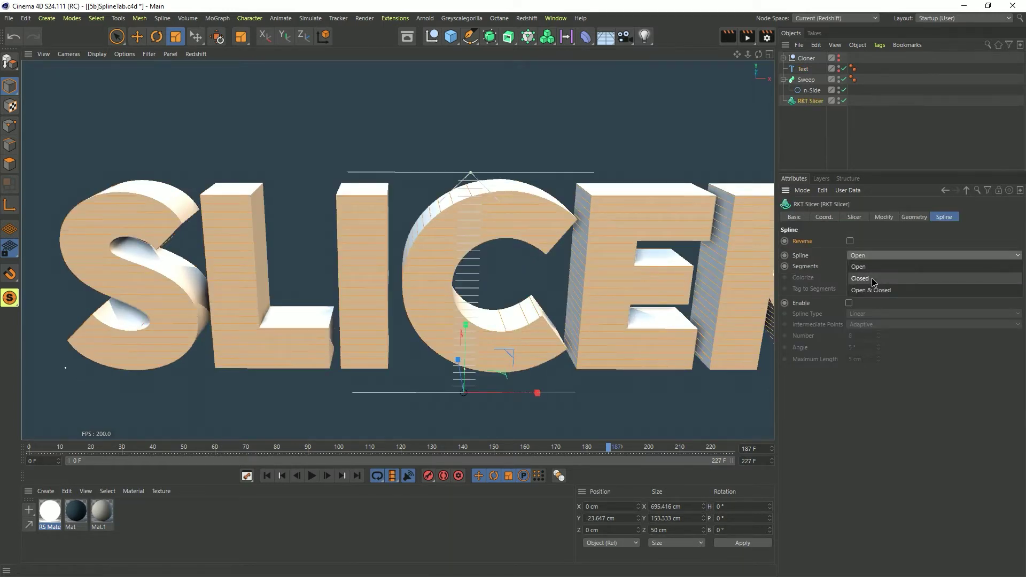
pyautogui.click(872, 270)
pyautogui.keyDown('alt'); pyautogui.moveTo(618, 223); pyautogui.dragTo(598, 232); pyautogui.keyUp('alt')
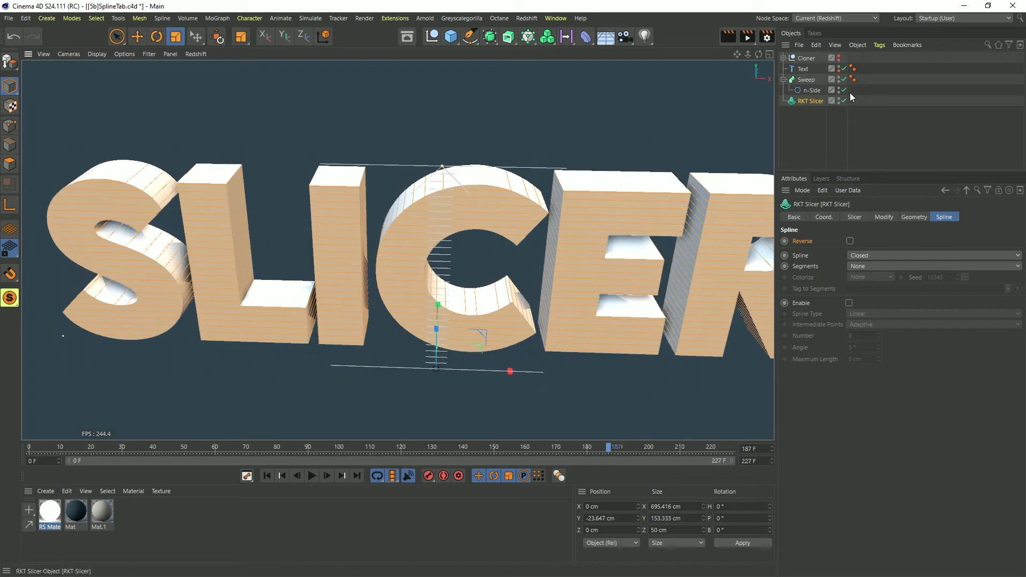
pyautogui.click(839, 68)
# Save the scene and move the slicer back into the Sweep below the n-Side profile.
pyautogui.hotkey('ctrl', 's')
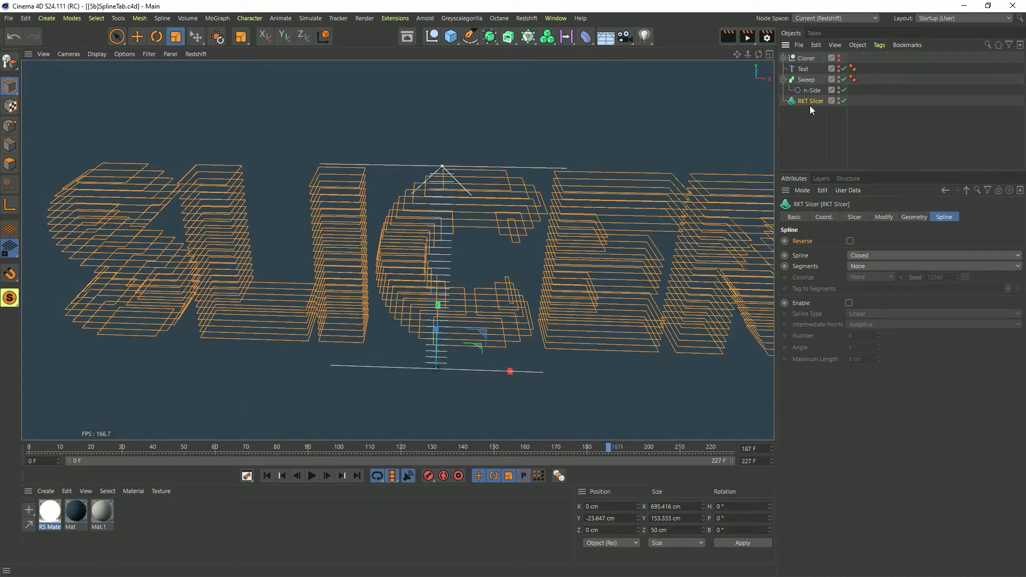
pyautogui.moveTo(809, 105); pyautogui.dragTo(818, 96)
pyautogui.click(807, 81)
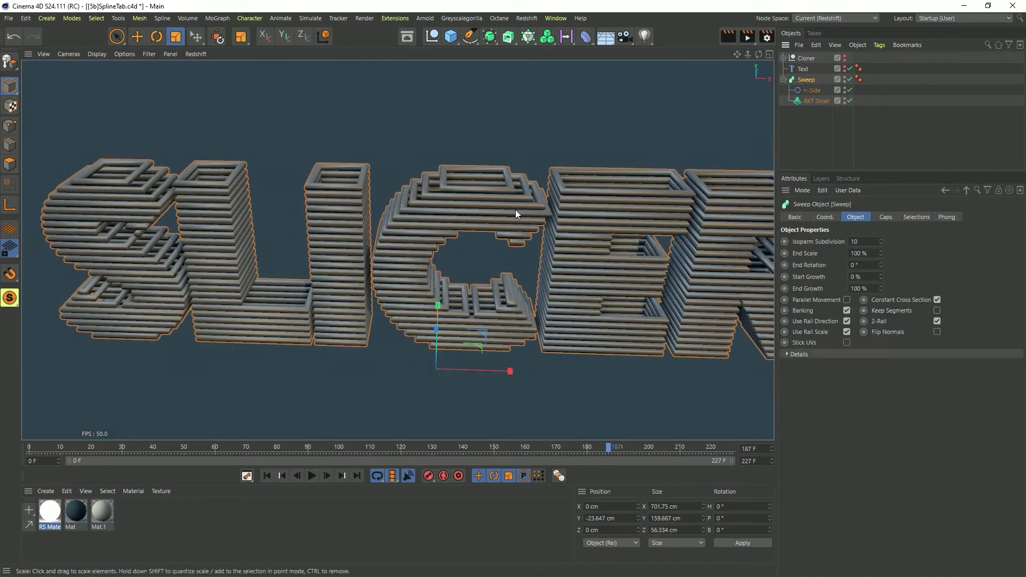
pyautogui.keyDown('alt'); pyautogui.moveTo(515, 210); pyautogui.dragTo(439, 238); pyautogui.keyUp('alt')
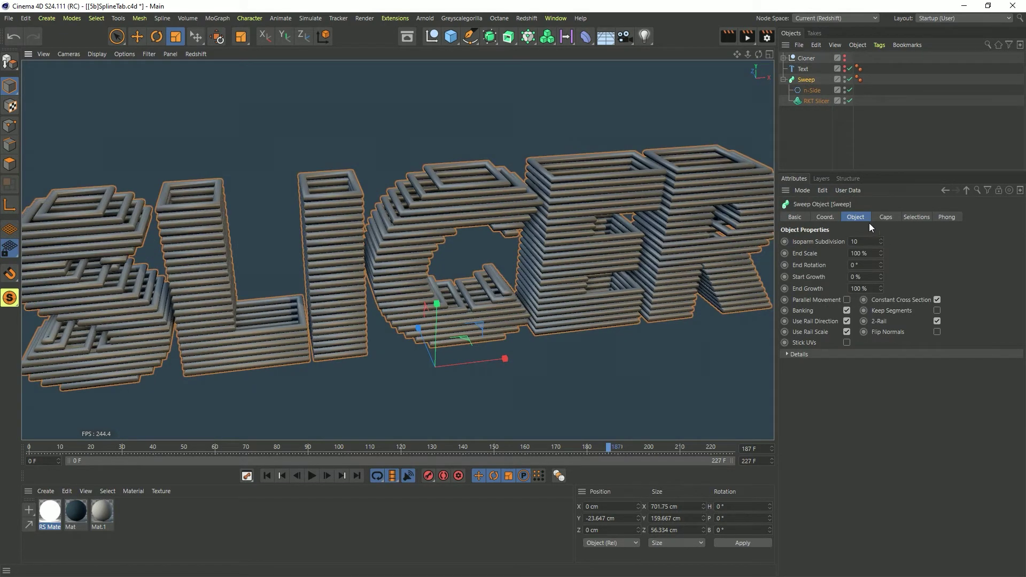
# Set the Sweep's End Scale to 0% and inspect how the bars taper around the letters.
pyautogui.doubleClick(871, 253)
pyautogui.write('0')
pyautogui.press('Return')
pyautogui.keyDown('alt'); pyautogui.moveTo(418, 158); pyautogui.dragTo(355, 179); pyautogui.keyUp('alt')
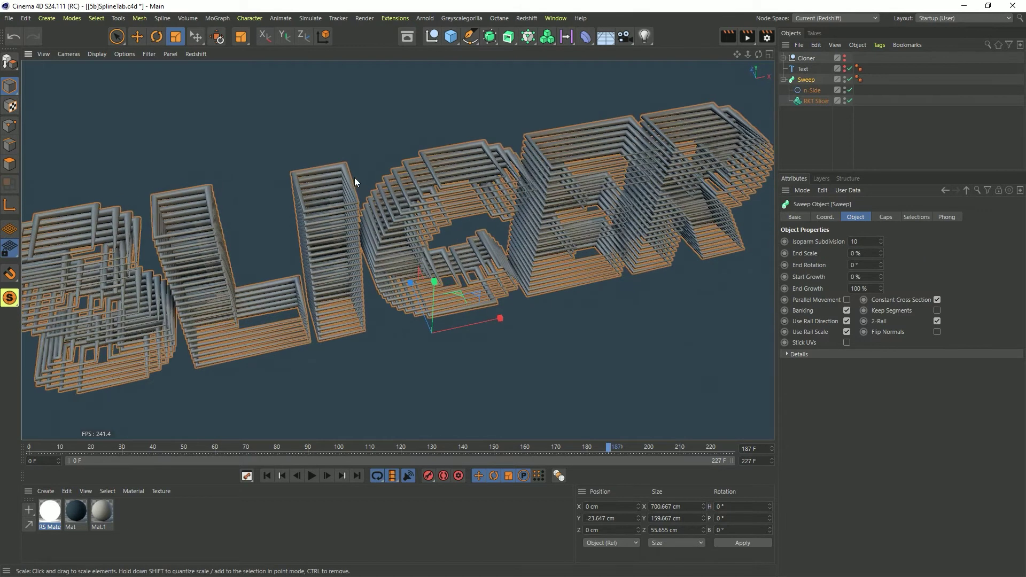
pyautogui.keyDown('alt'); pyautogui.moveTo(291, 185); pyautogui.dragTo(393, 223); pyautogui.keyUp('alt')
pyautogui.keyDown('alt'); pyautogui.moveTo(393, 223); pyautogui.dragTo(513, 205, button='middle'); pyautogui.keyUp('alt')
pyautogui.keyDown('alt'); pyautogui.moveTo(397, 250); pyautogui.dragTo(440, 258); pyautogui.keyUp('alt')
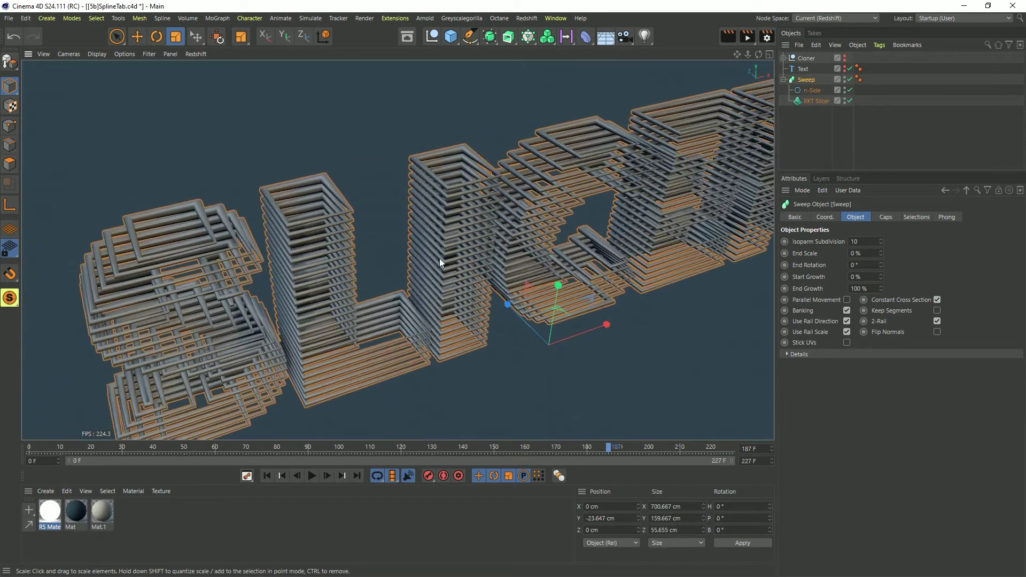
# Set the slicer's first point order to None and inspect where the tapered bars start.
pyautogui.click(812, 100)
pyautogui.click(884, 217)
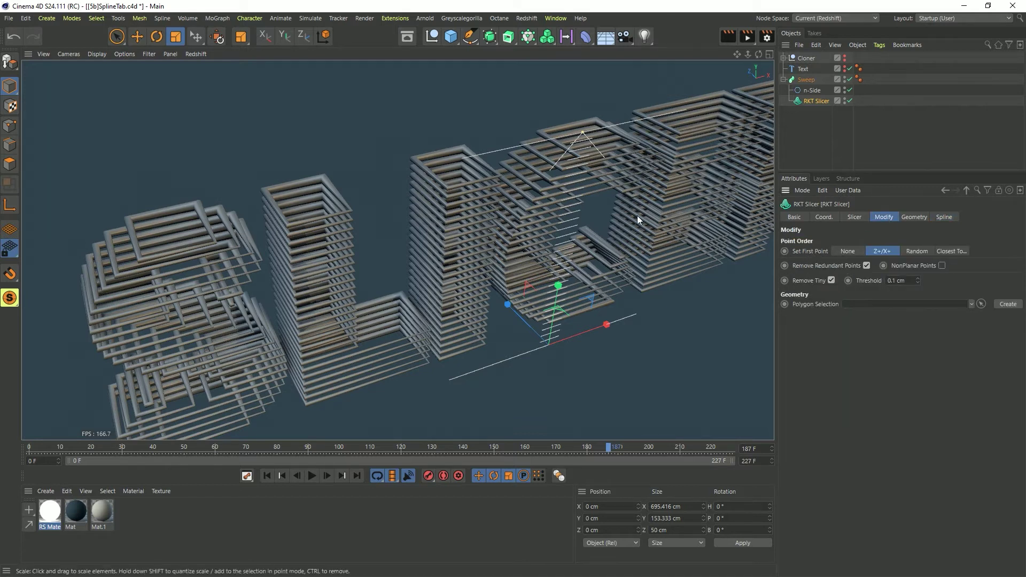
pyautogui.keyDown('alt'); pyautogui.moveTo(557, 211); pyautogui.dragTo(566, 208); pyautogui.keyUp('alt')
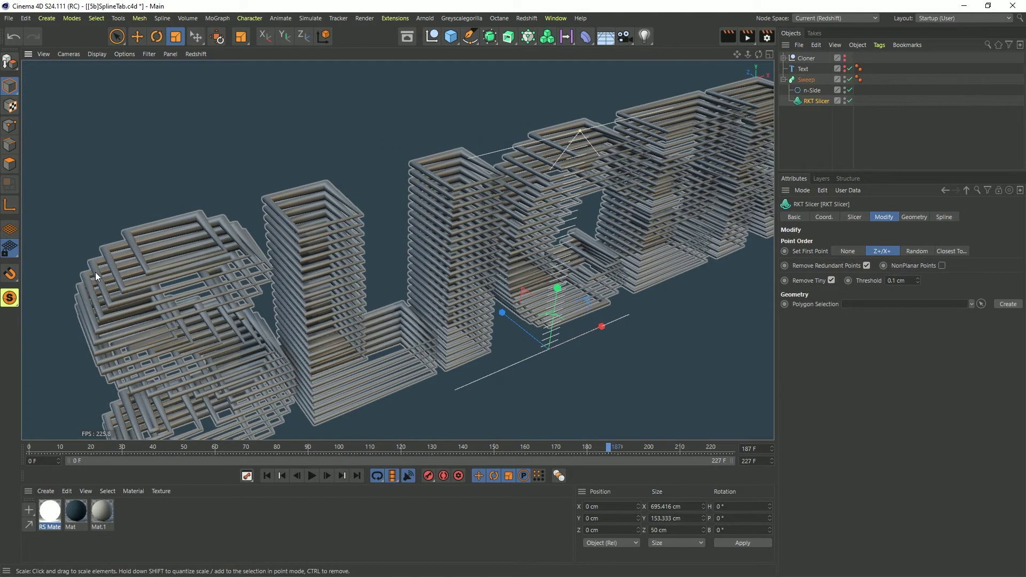
pyautogui.keyDown('alt'); pyautogui.moveTo(332, 322); pyautogui.dragTo(513, 278); pyautogui.keyUp('alt')
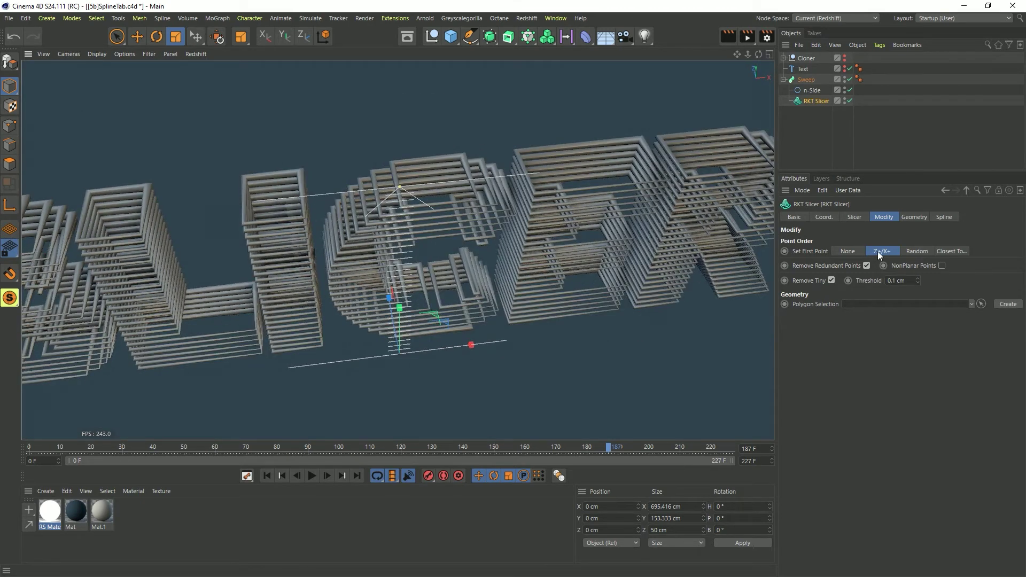
pyautogui.click(854, 252)
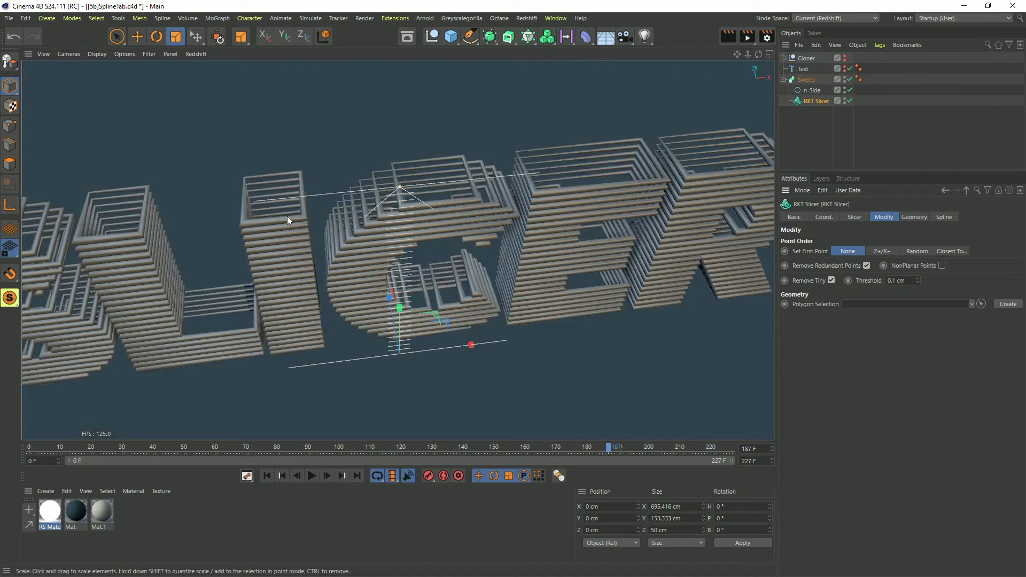
pyautogui.keyDown('alt'); pyautogui.moveTo(287, 216); pyautogui.dragTo(524, 223); pyautogui.keyUp('alt')
pyautogui.keyDown('alt'); pyautogui.moveTo(435, 229); pyautogui.dragTo(450, 245); pyautogui.keyUp('alt')
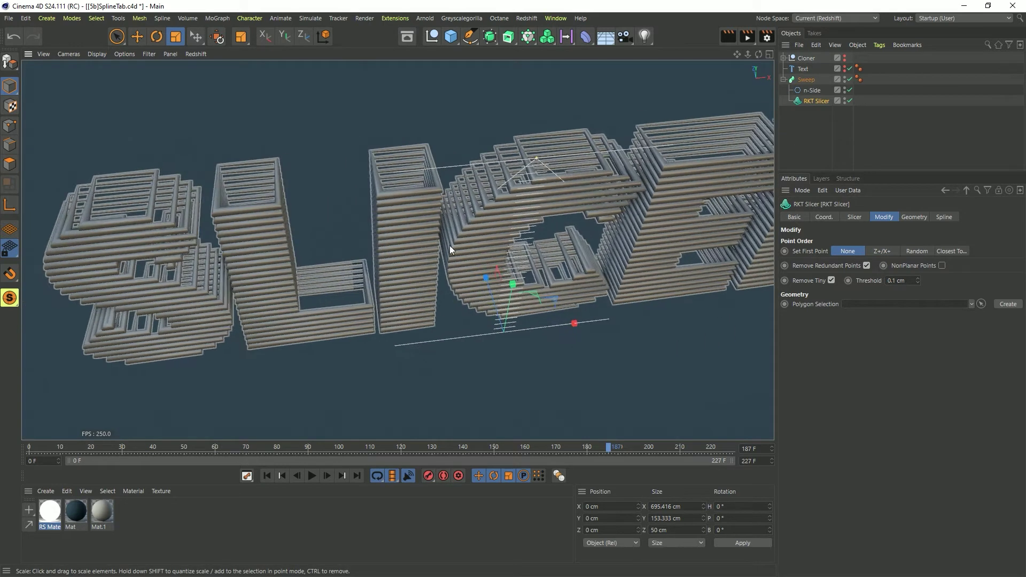
# Set the slicer's first point order to Random and enlarge the n-Side profile to about 10.3 cm.
pyautogui.click(917, 251)
pyautogui.keyDown('alt'); pyautogui.moveTo(419, 190); pyautogui.dragTo(238, 176); pyautogui.keyUp('alt')
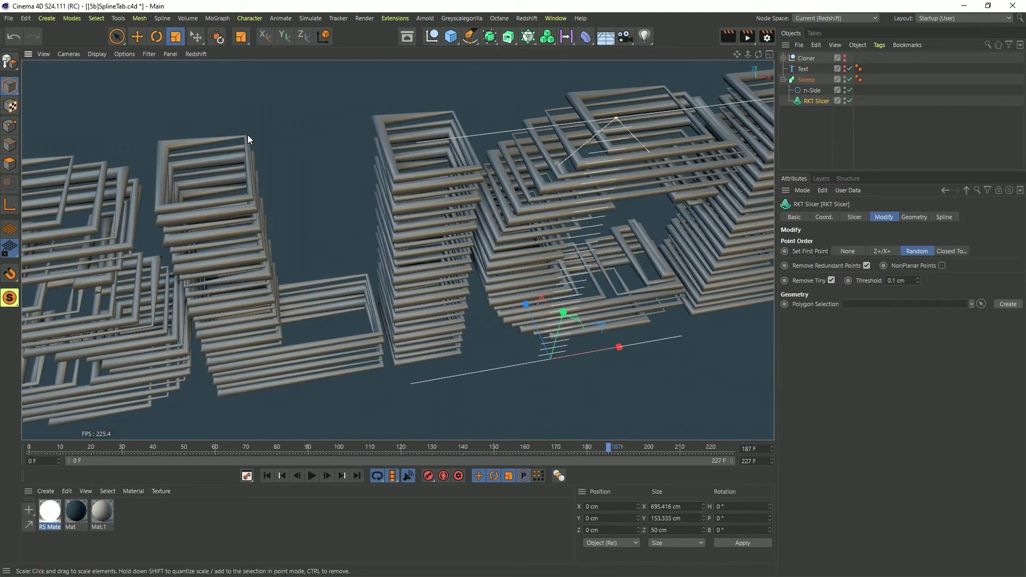
pyautogui.keyDown('alt'); pyautogui.moveTo(248, 136); pyautogui.dragTo(582, 161); pyautogui.keyUp('alt')
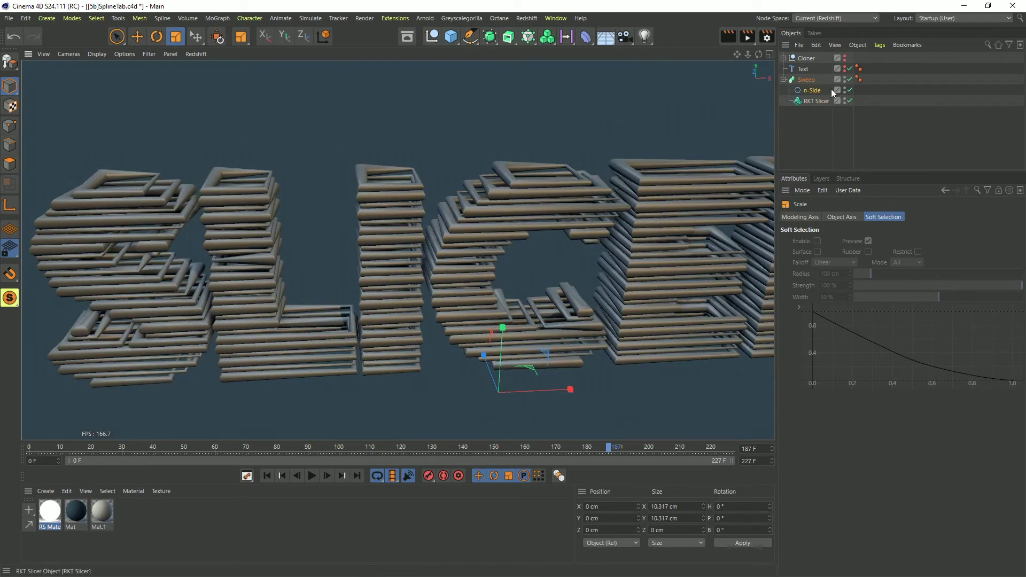
pyautogui.click(816, 100)
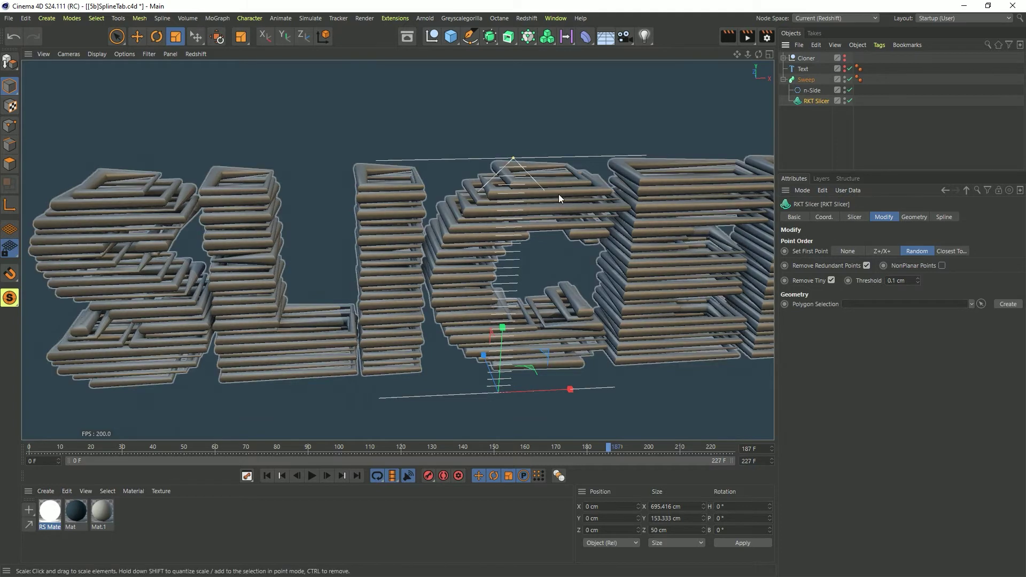
pyautogui.keyDown('alt'); pyautogui.moveTo(559, 196); pyautogui.dragTo(594, 231); pyautogui.keyUp('alt')
# Turn on Reverse for the slicer's splines to compare the taper direction, and turn it off again.
pyautogui.click(944, 216)
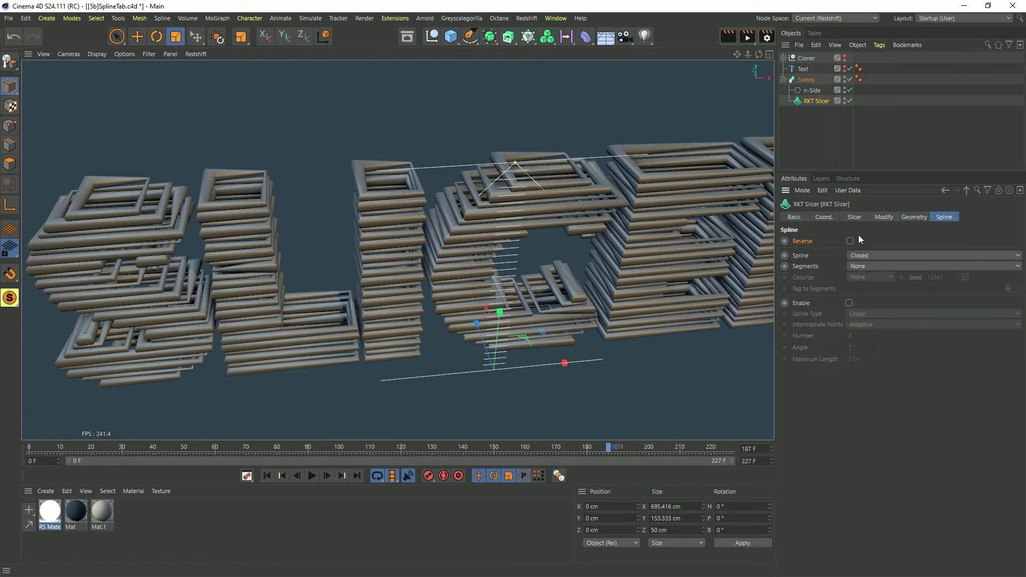
pyautogui.click(850, 241)
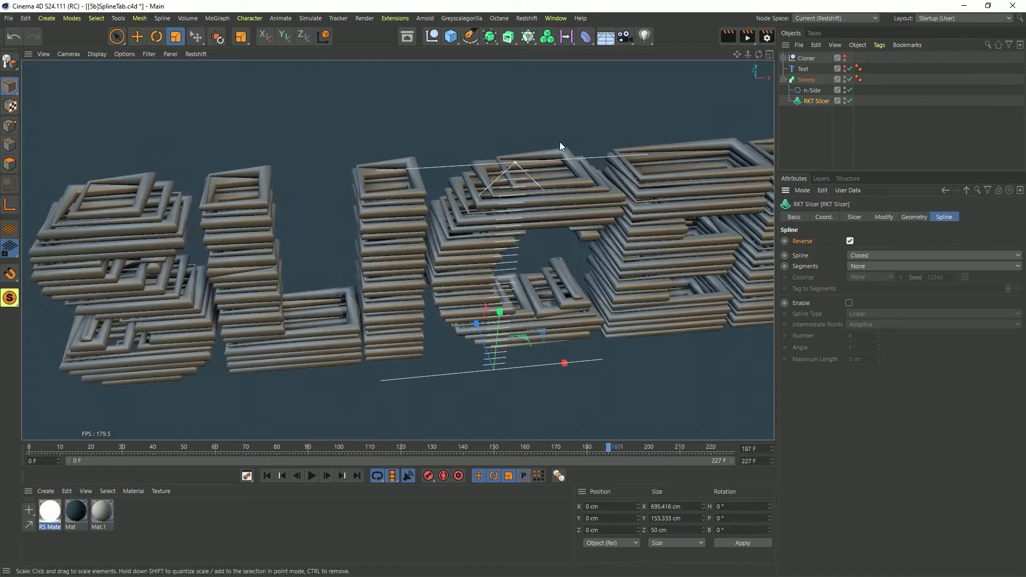
pyautogui.click(850, 241)
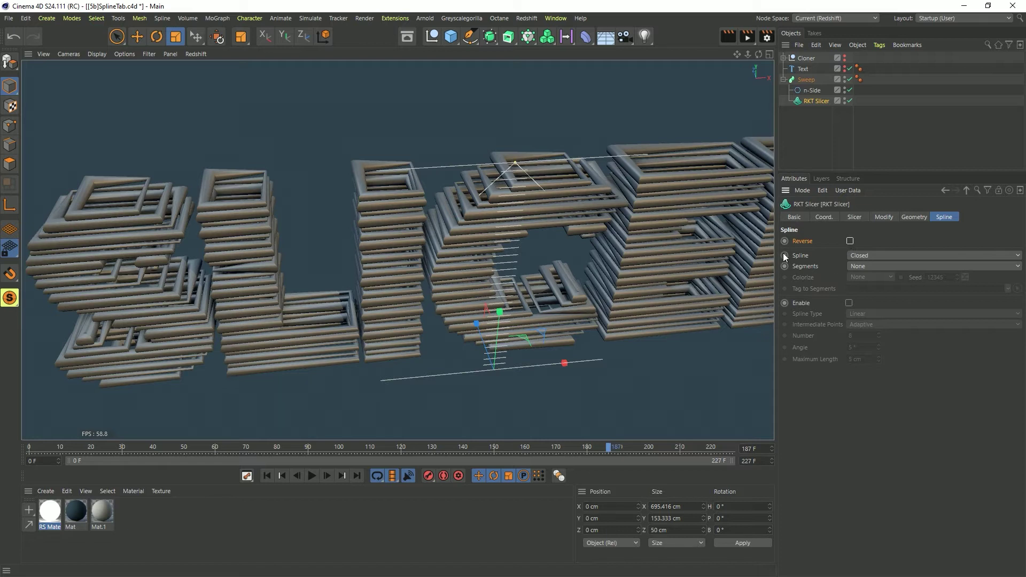
# Set the slicer's spline type to Open, inspect the gaps in the bars, and move the slicer out of the Sweep.
pyautogui.click(863, 256)
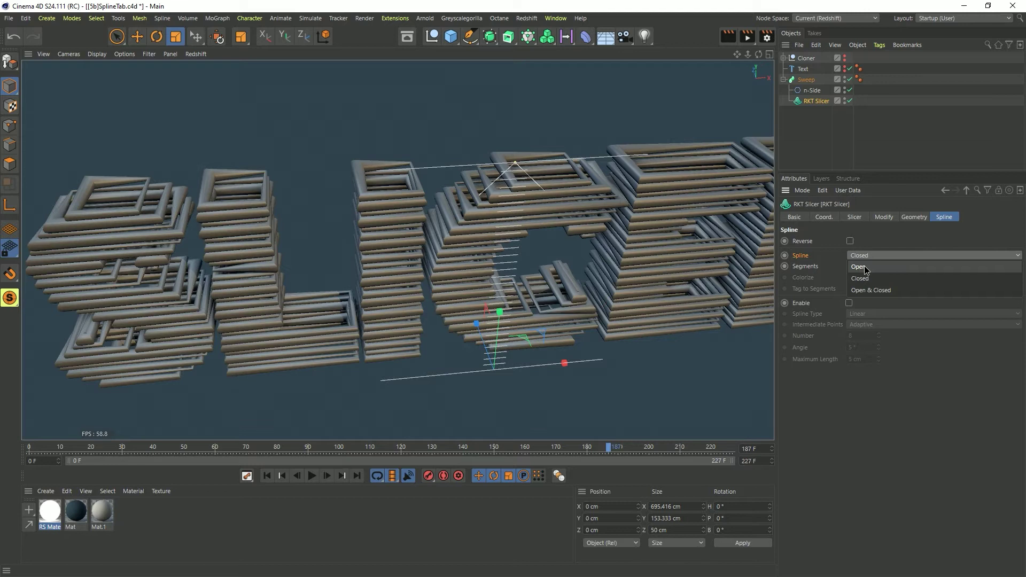
pyautogui.click(865, 267)
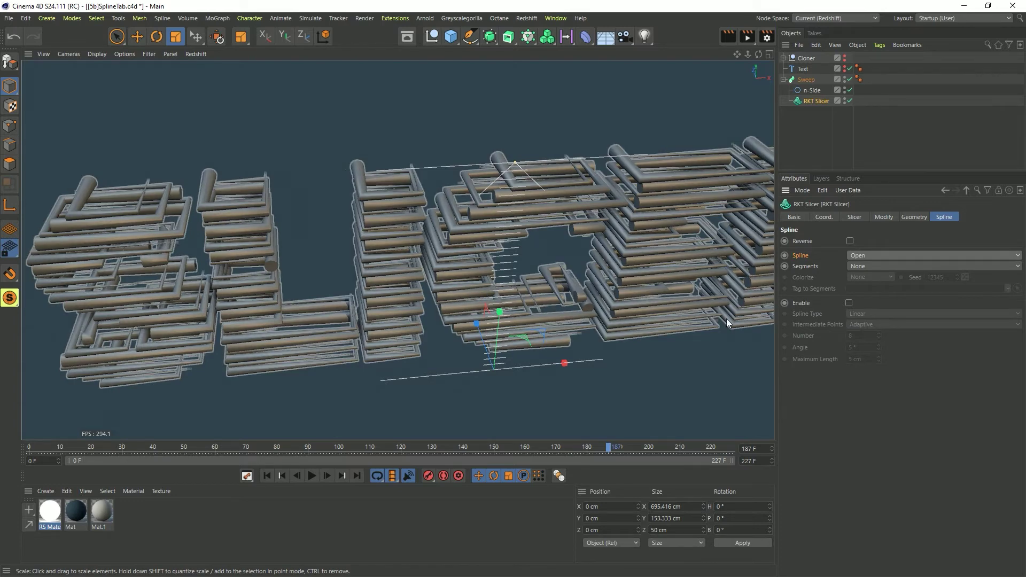
pyautogui.keyDown('alt'); pyautogui.moveTo(726, 319); pyautogui.dragTo(610, 213); pyautogui.keyUp('alt')
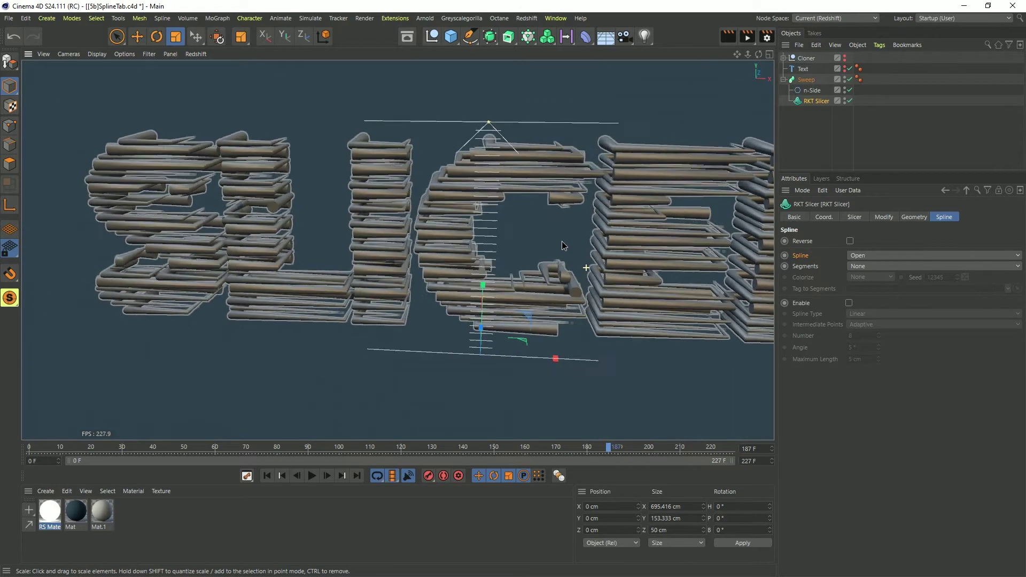
pyautogui.click(875, 255)
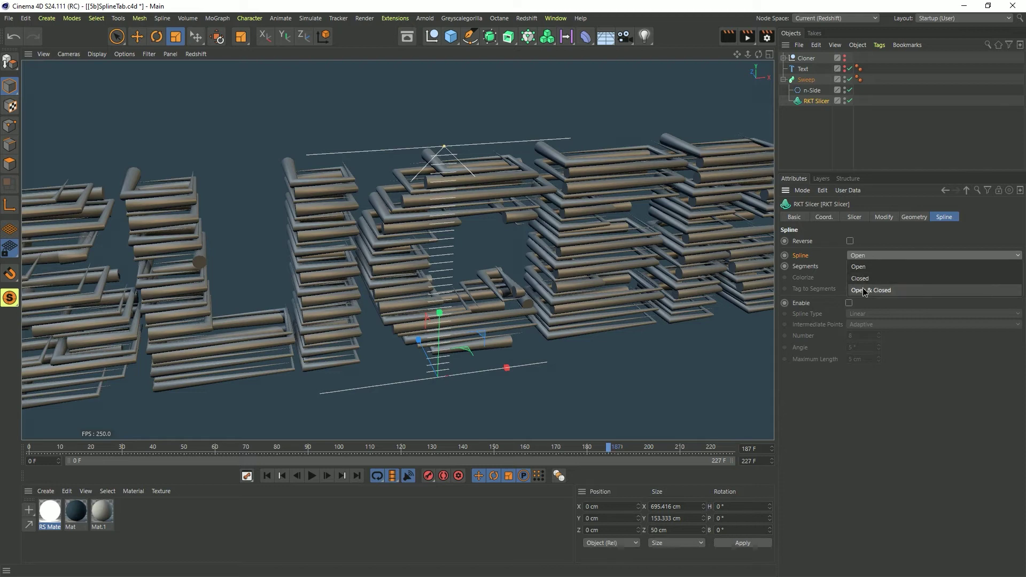
pyautogui.click(878, 237)
pyautogui.keyDown('alt'); pyautogui.moveTo(759, 176); pyautogui.dragTo(761, 121); pyautogui.keyUp('alt')
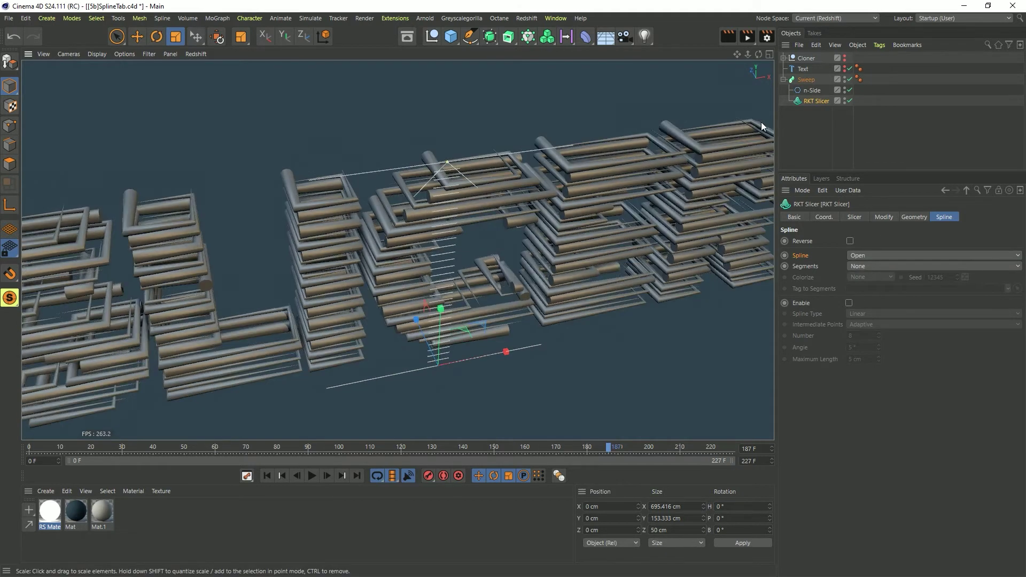
pyautogui.moveTo(816, 101); pyautogui.dragTo(809, 137)
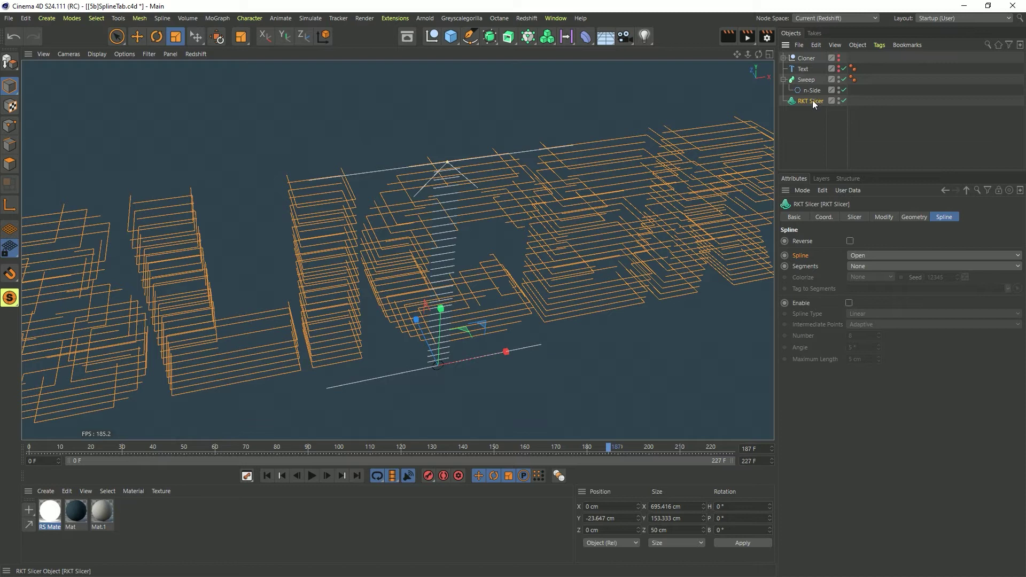
# Convert the slicer to an editable spline, try Close Spline on it, and undo both changes.
pyautogui.press('c')
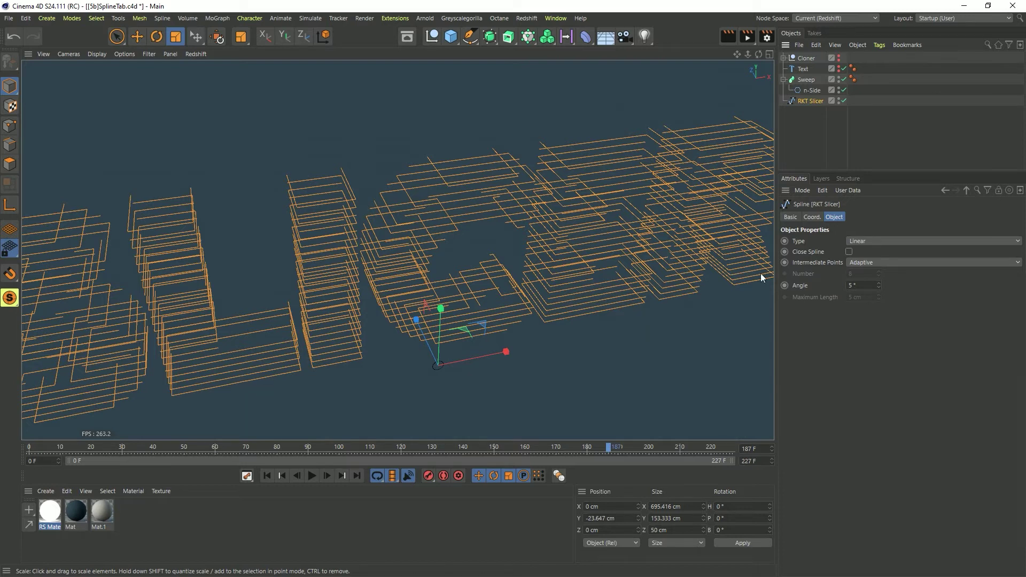
pyautogui.click(849, 251)
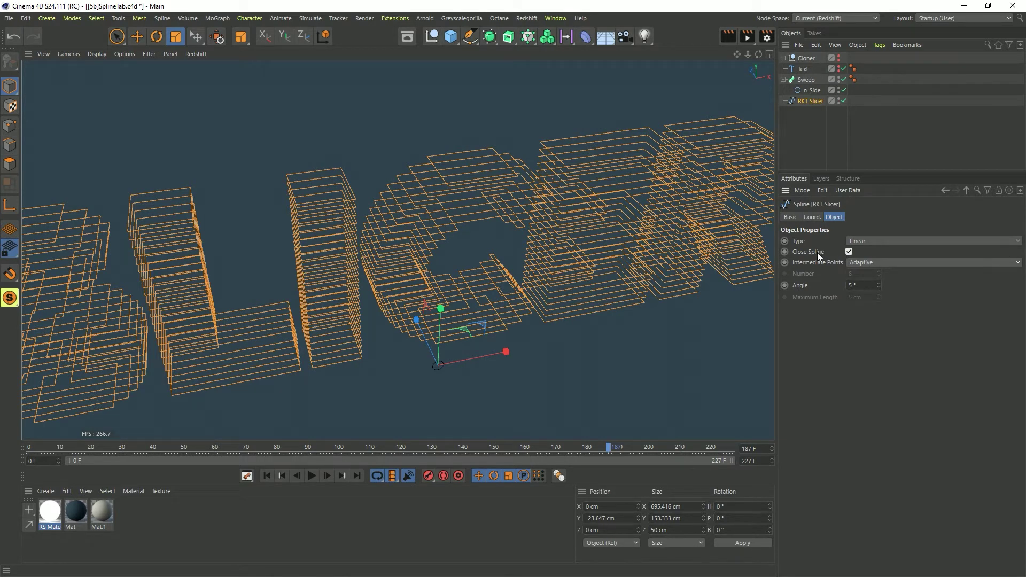
pyautogui.hotkey('ctrl', 'z')
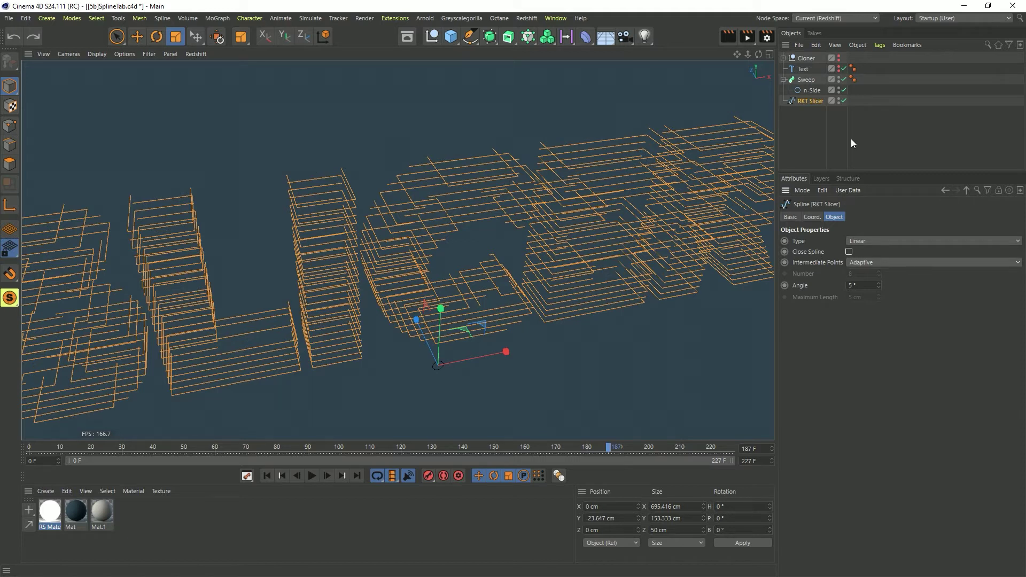
pyautogui.hotkey('ctrl', 'z')
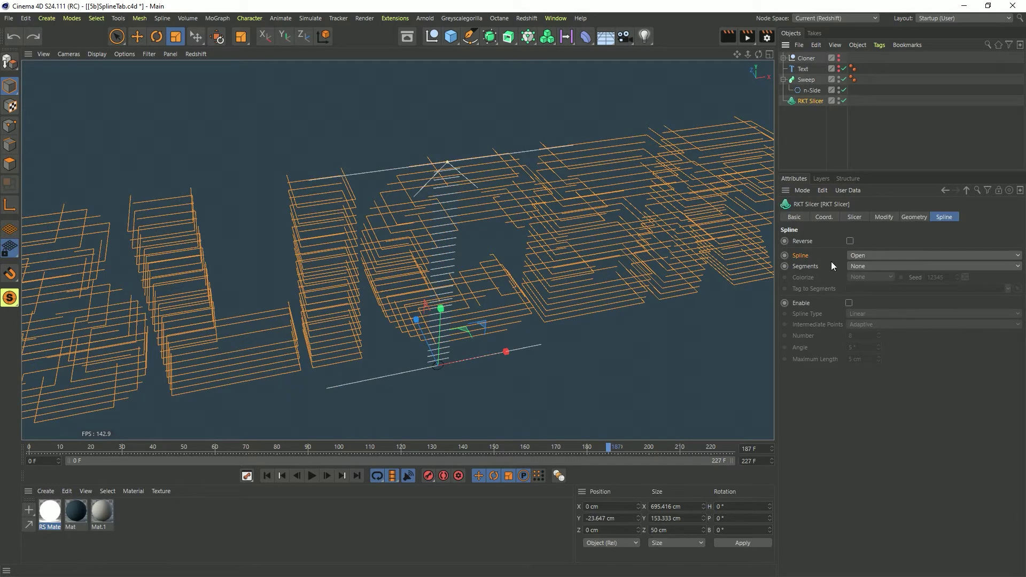
pyautogui.click(865, 255)
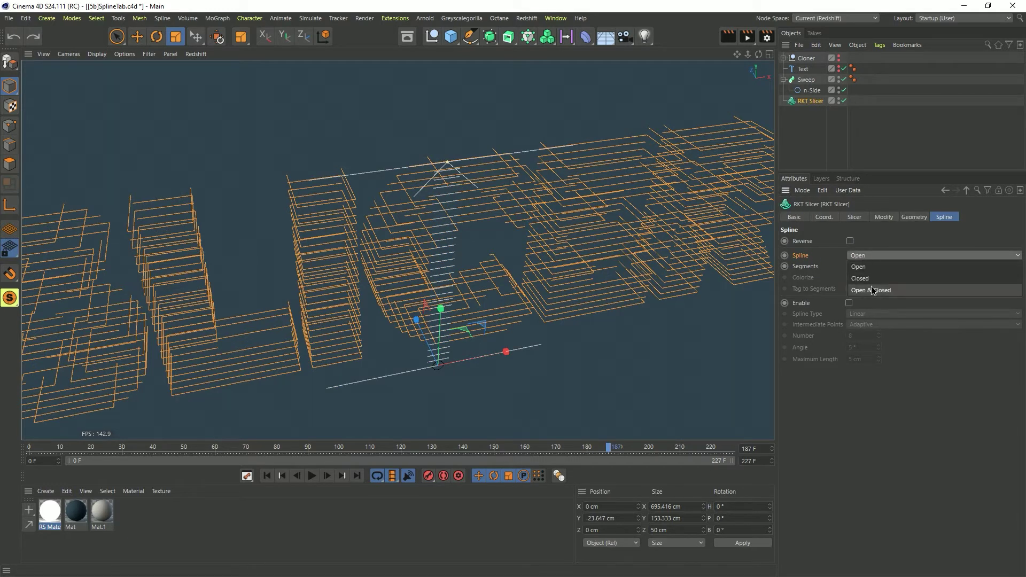
pyautogui.click(880, 227)
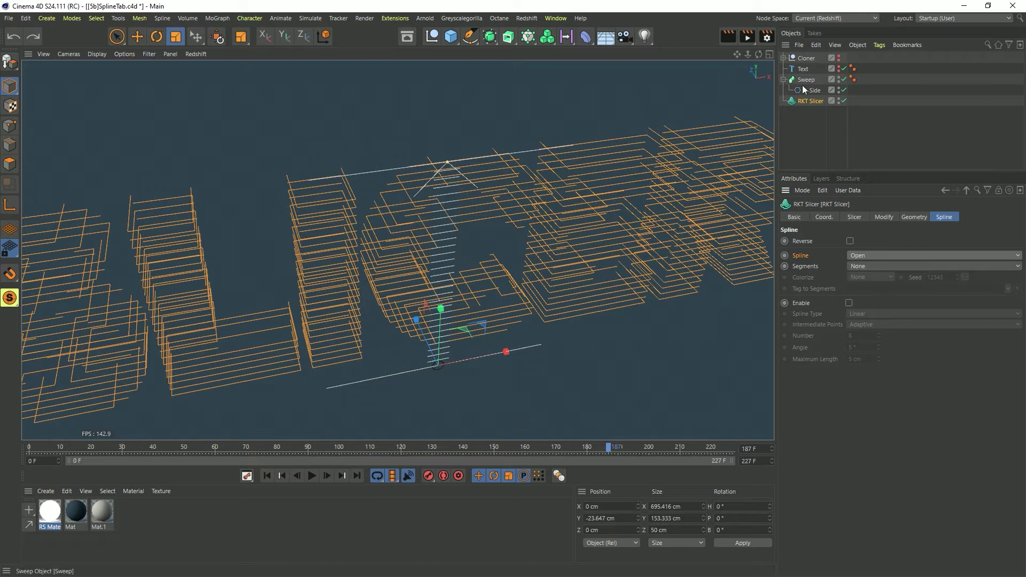
# Disable the text object and add a Landscape primitive to the scene.
pyautogui.click(843, 69)
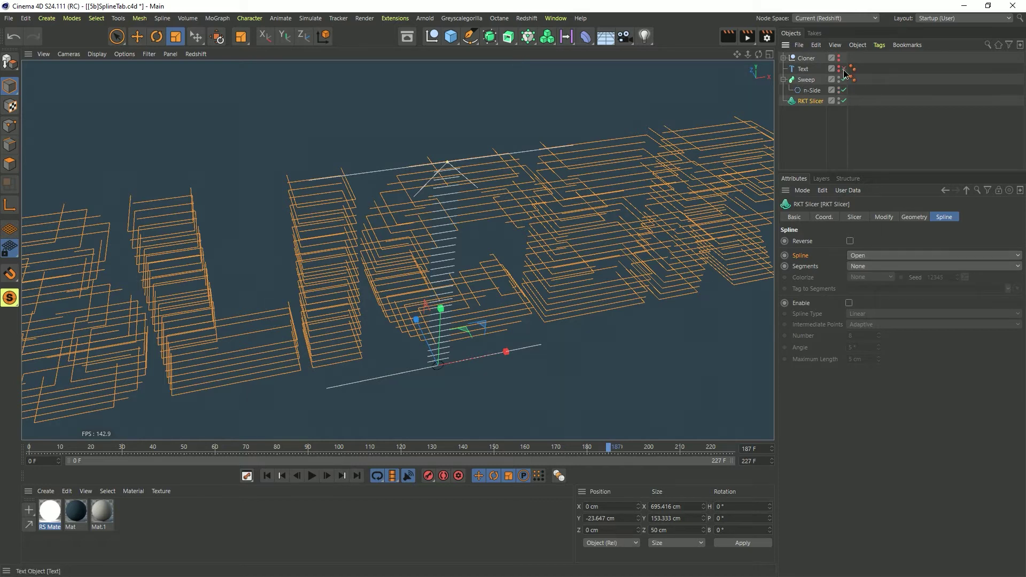
pyautogui.click(451, 38)
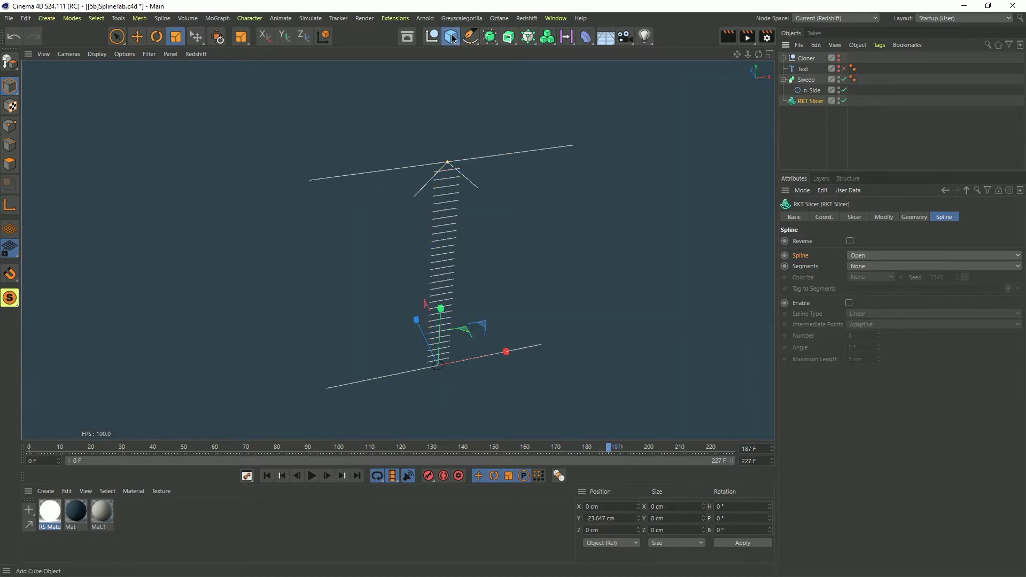
pyautogui.click(658, 87)
# Stretch the landscape to about 266 cm high and tilt it with the Rotate tool.
pyautogui.keyDown('alt'); pyautogui.moveTo(535, 201); pyautogui.dragTo(450, 137); pyautogui.keyUp('alt')
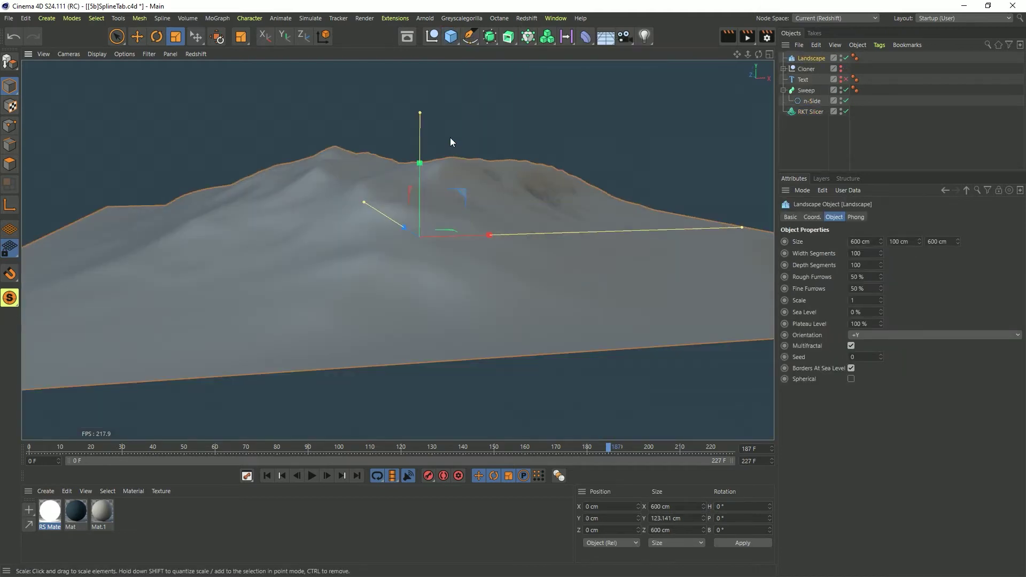
pyautogui.keyDown('alt'); pyautogui.moveTo(492, 194); pyautogui.dragTo(433, 115); pyautogui.keyUp('alt')
pyautogui.press('r')
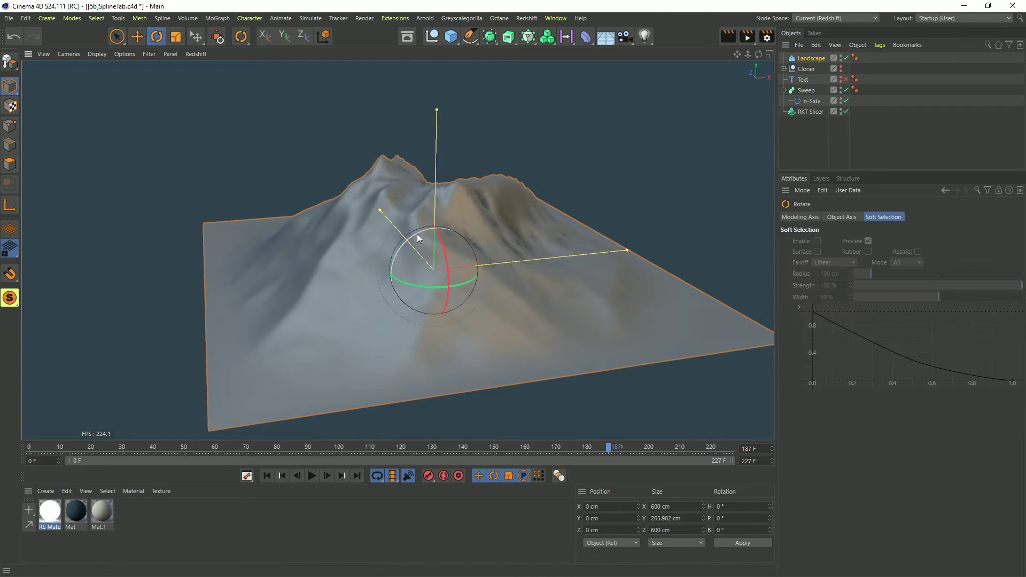
pyautogui.moveTo(417, 233); pyautogui.dragTo(525, 207)
# Add the landscape to the slicer's source objects in place of the excluded text, and re-enable the text object.
pyautogui.click(810, 111)
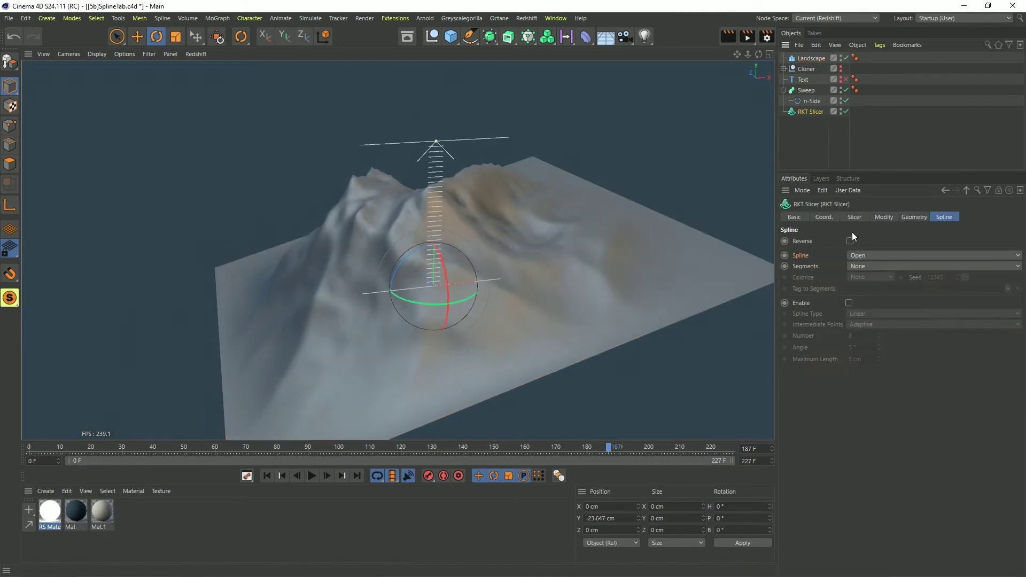
pyautogui.click(870, 241)
pyautogui.moveTo(811, 58); pyautogui.dragTo(849, 279)
pyautogui.click(892, 256)
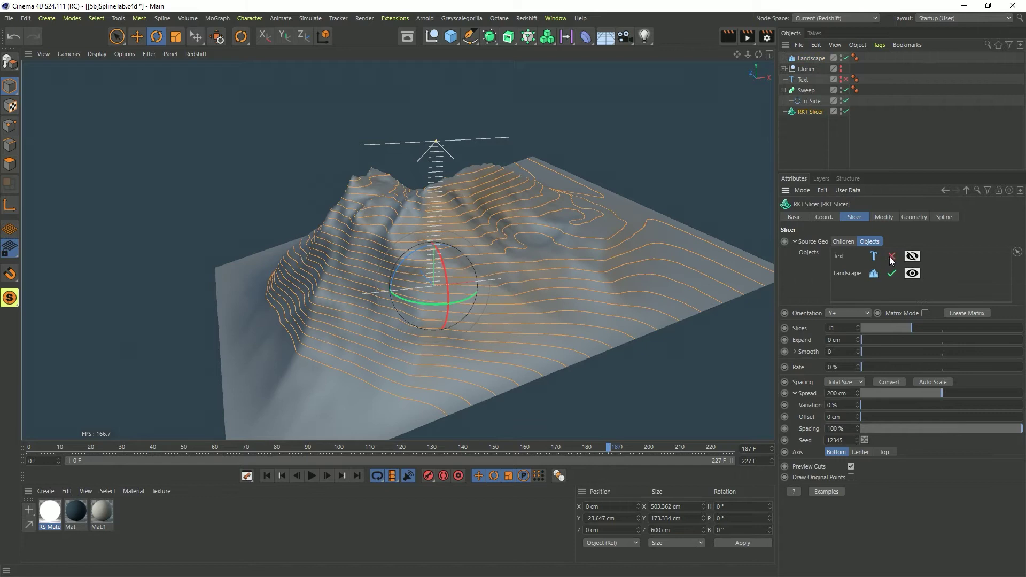
pyautogui.click(846, 79)
pyautogui.keyDown('alt'); pyautogui.moveTo(592, 271); pyautogui.dragTo(553, 227); pyautogui.keyUp('alt')
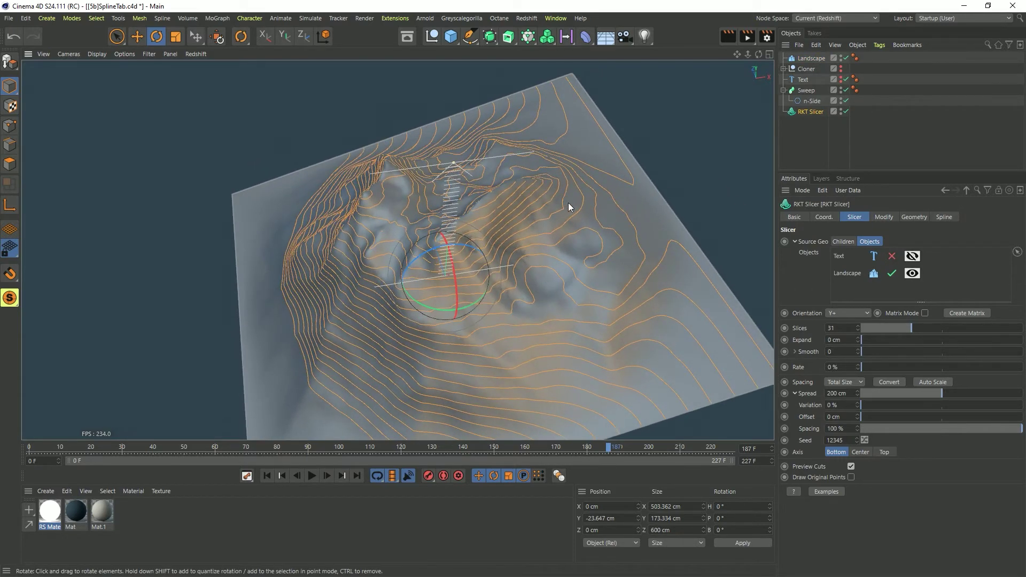
# Set the slicer's spline type to Closed and inspect the slices on the landscape.
pyautogui.click(940, 218)
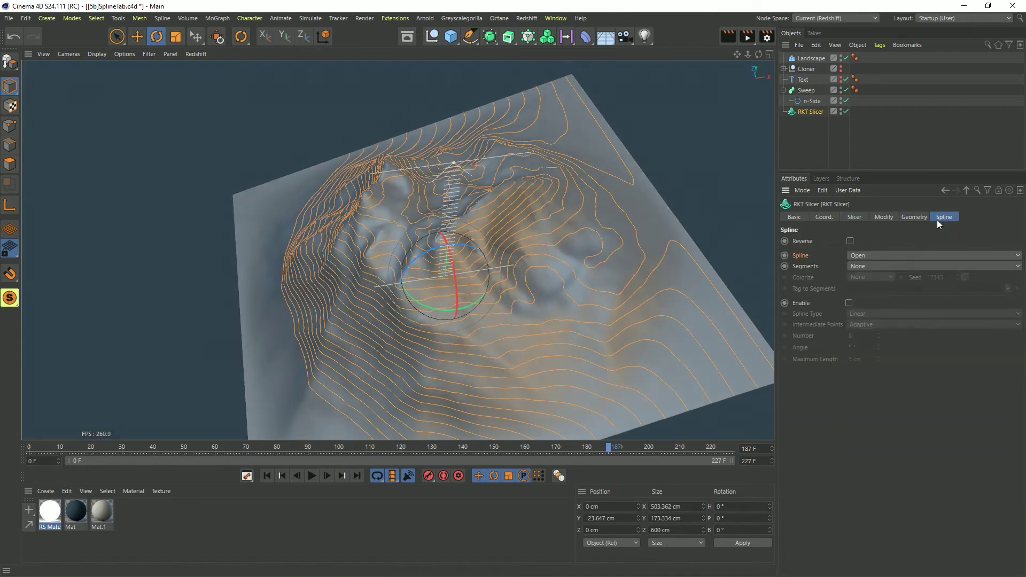
pyautogui.click(860, 256)
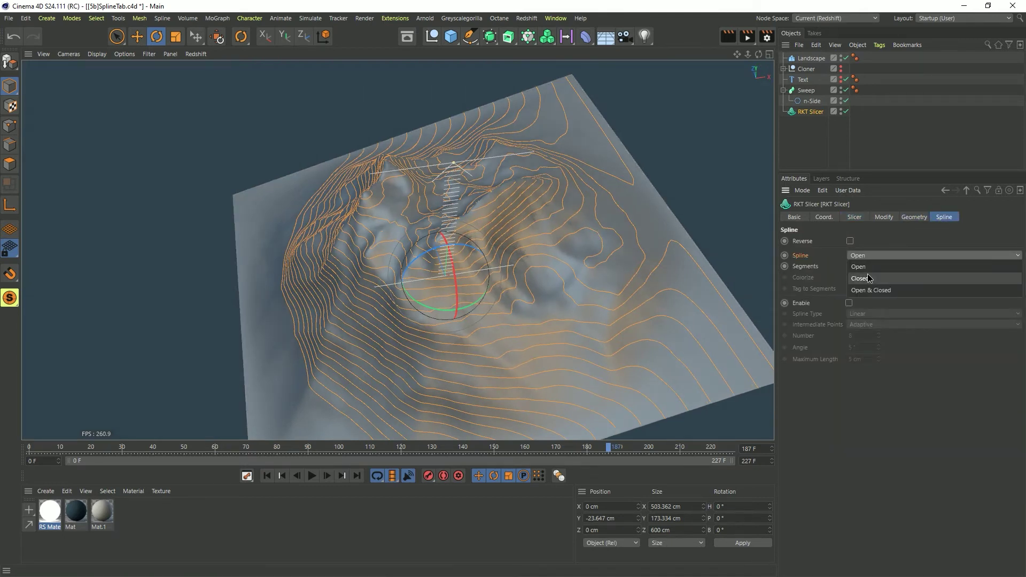
pyautogui.click(855, 271)
pyautogui.keyDown('alt'); pyautogui.moveTo(505, 264); pyautogui.dragTo(457, 262); pyautogui.keyUp('alt')
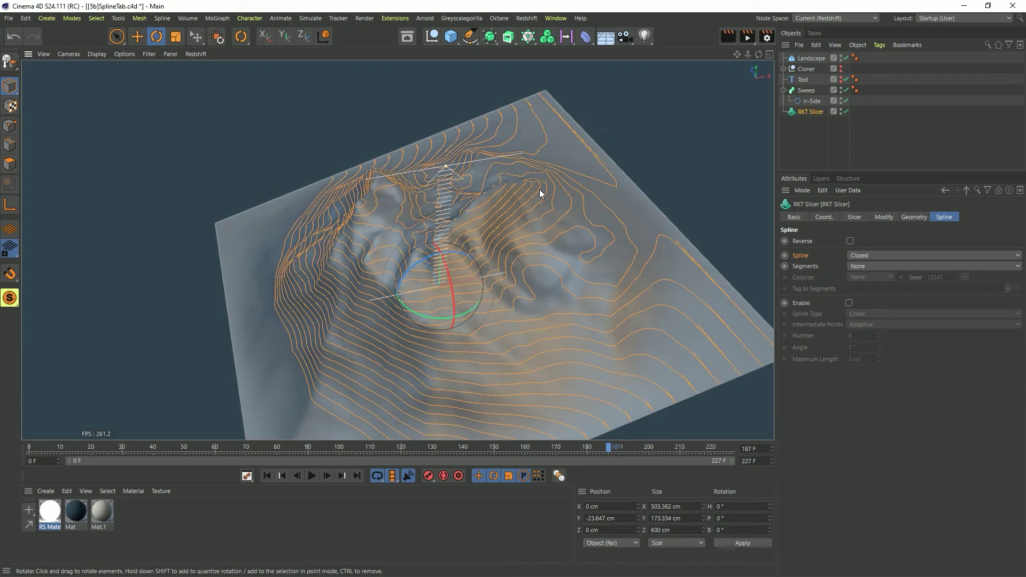
# Set the slicer's spline type to Open and inspect the slices on the landscape up close.
pyautogui.keyDown('alt'); pyautogui.moveTo(540, 189); pyautogui.dragTo(539, 248); pyautogui.keyUp('alt')
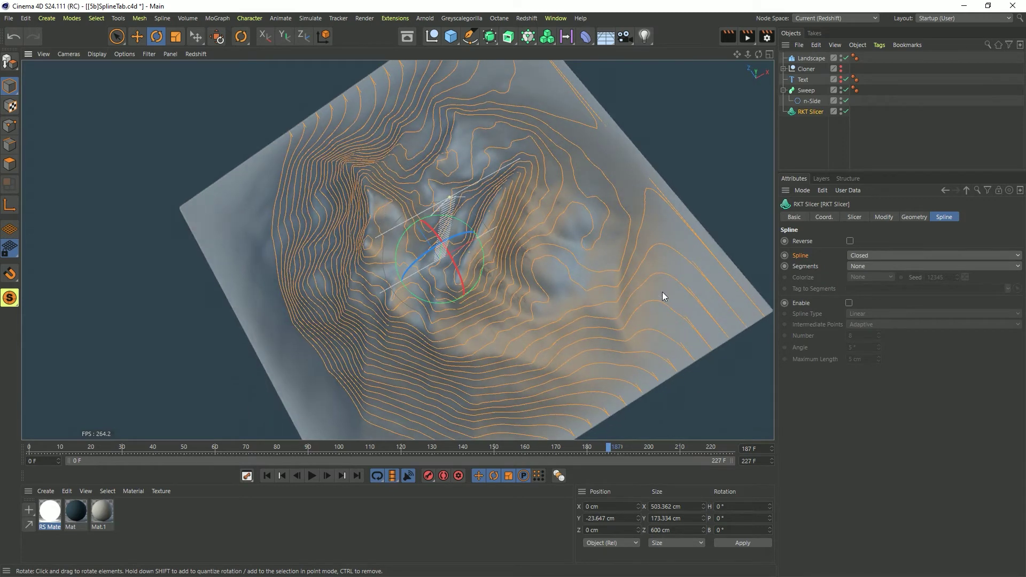
pyautogui.keyDown('alt'); pyautogui.moveTo(662, 291); pyautogui.dragTo(434, 252); pyautogui.keyUp('alt')
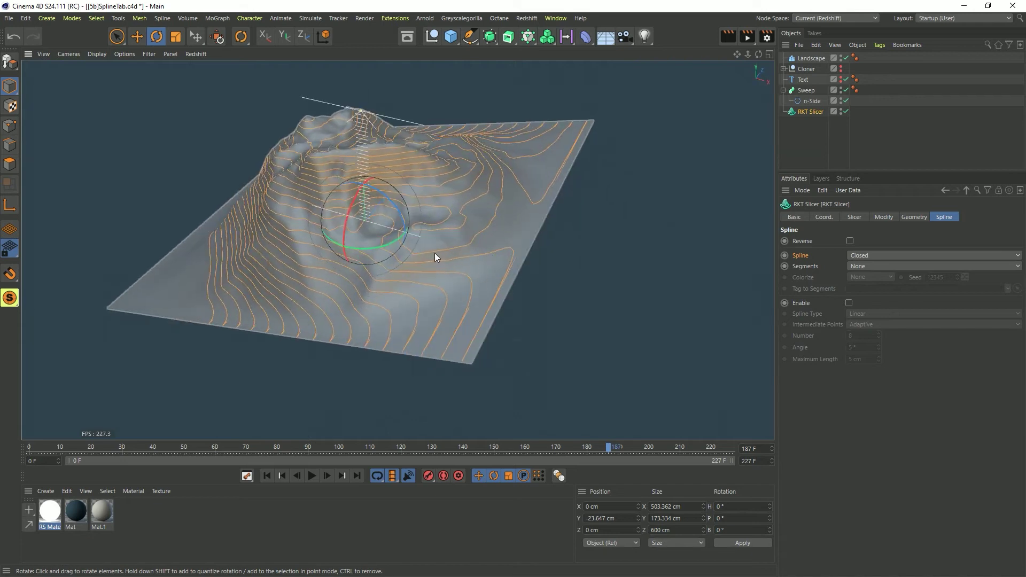
pyautogui.keyDown('alt'); pyautogui.moveTo(438, 361); pyautogui.dragTo(434, 181); pyautogui.keyUp('alt')
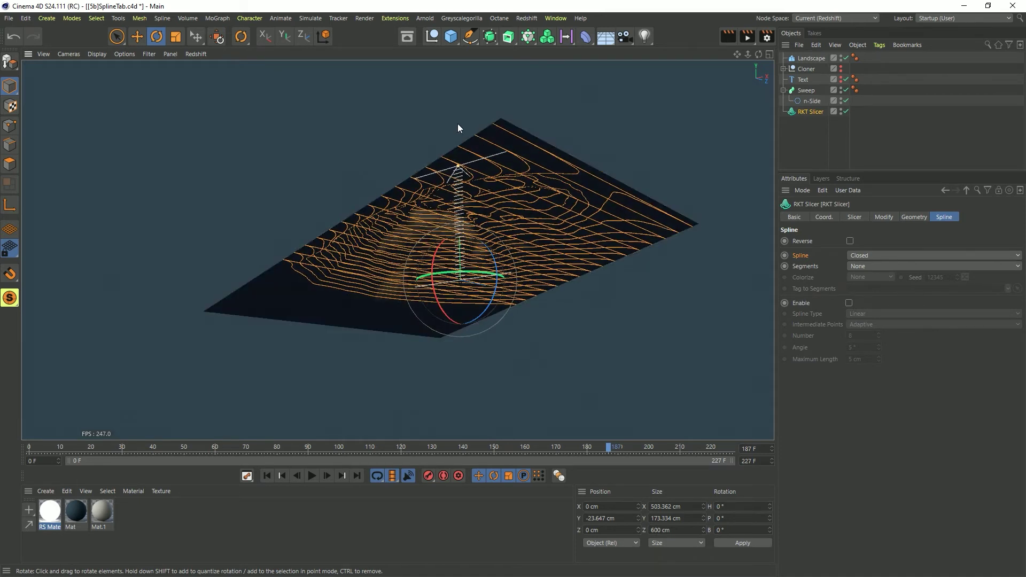
pyautogui.keyDown('alt'); pyautogui.moveTo(425, 237); pyautogui.dragTo(522, 319); pyautogui.keyUp('alt')
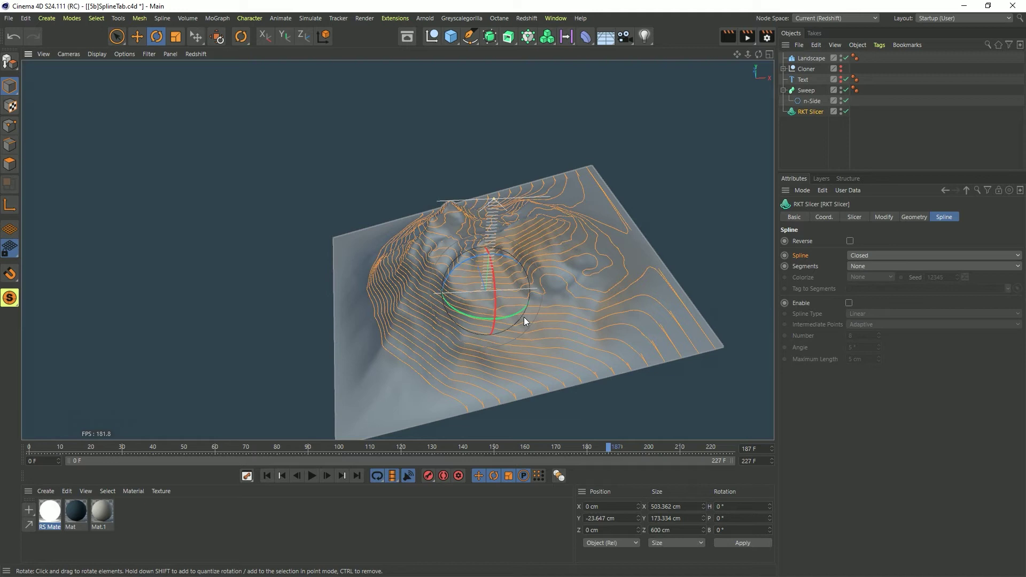
pyautogui.click(858, 255)
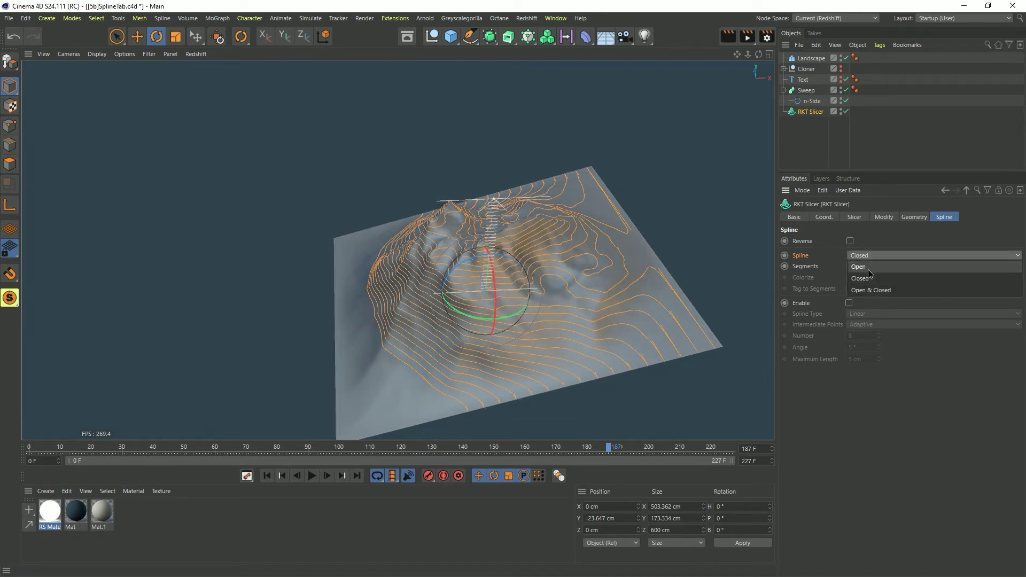
pyautogui.click(868, 268)
pyautogui.scroll(10, 649, 245)
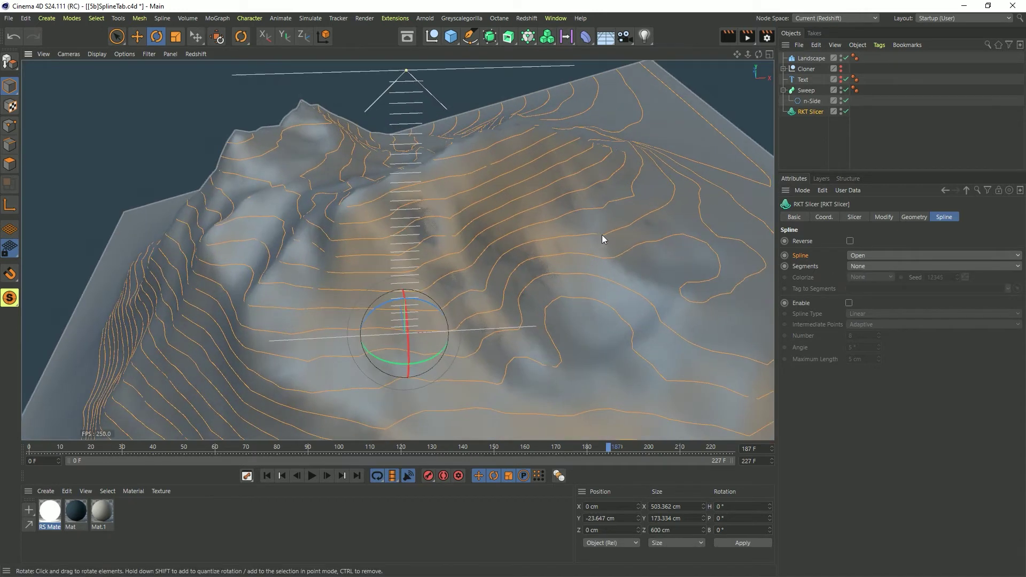
pyautogui.scroll(5, 597, 245)
pyautogui.keyDown('alt'); pyautogui.moveTo(607, 200); pyautogui.dragTo(507, 220, button='right'); pyautogui.keyUp('alt')
pyautogui.keyDown('alt'); pyautogui.moveTo(508, 220); pyautogui.dragTo(479, 268, button='middle'); pyautogui.keyUp('alt')
pyautogui.keyDown('alt'); pyautogui.moveTo(474, 282); pyautogui.dragTo(564, 283); pyautogui.keyUp('alt')
# Switch the slicer's spline type to Closed and back to Open to compare the contours.
pyautogui.click(877, 256)
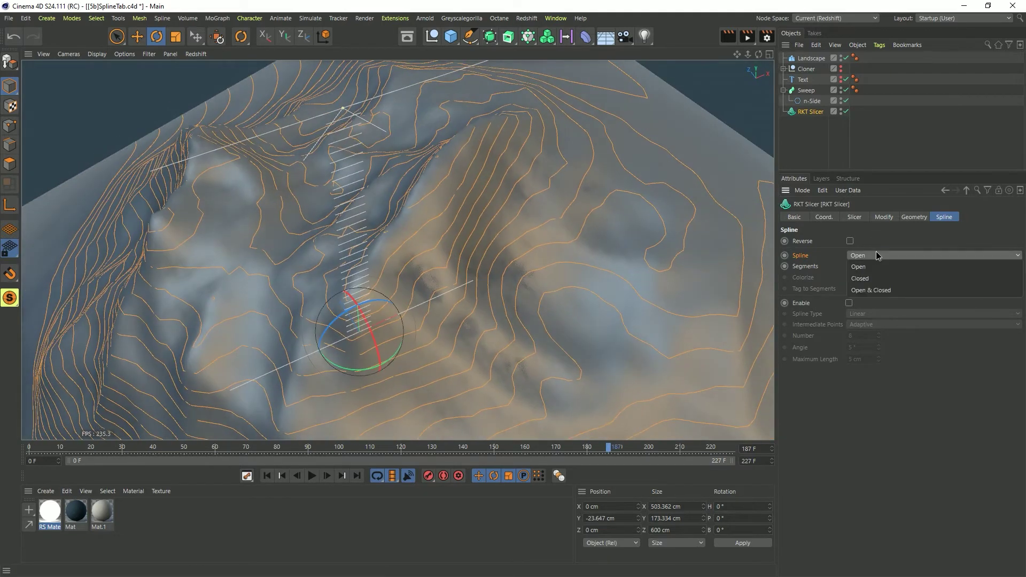
pyautogui.click(869, 279)
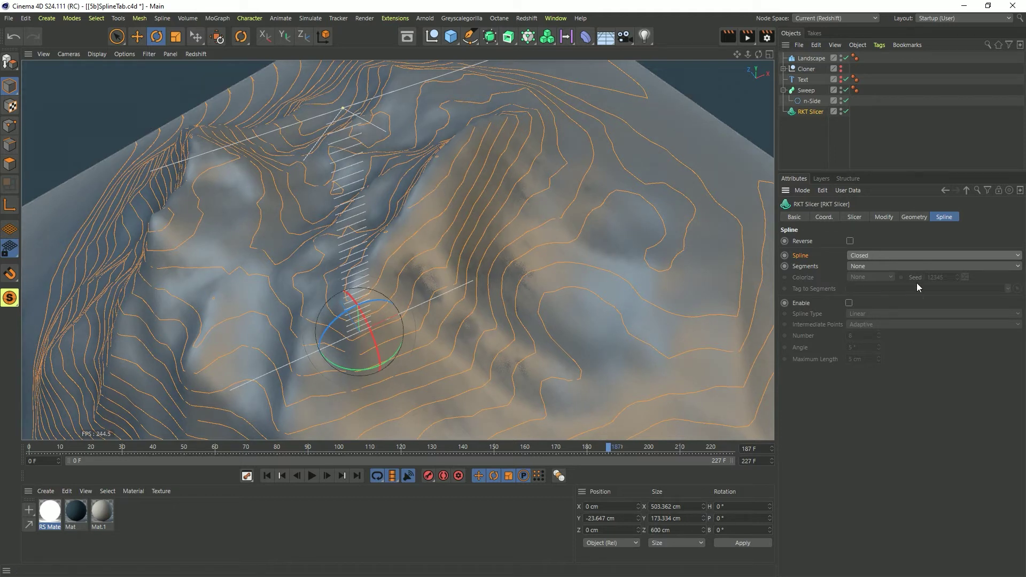
pyautogui.click(872, 255)
pyautogui.click(867, 269)
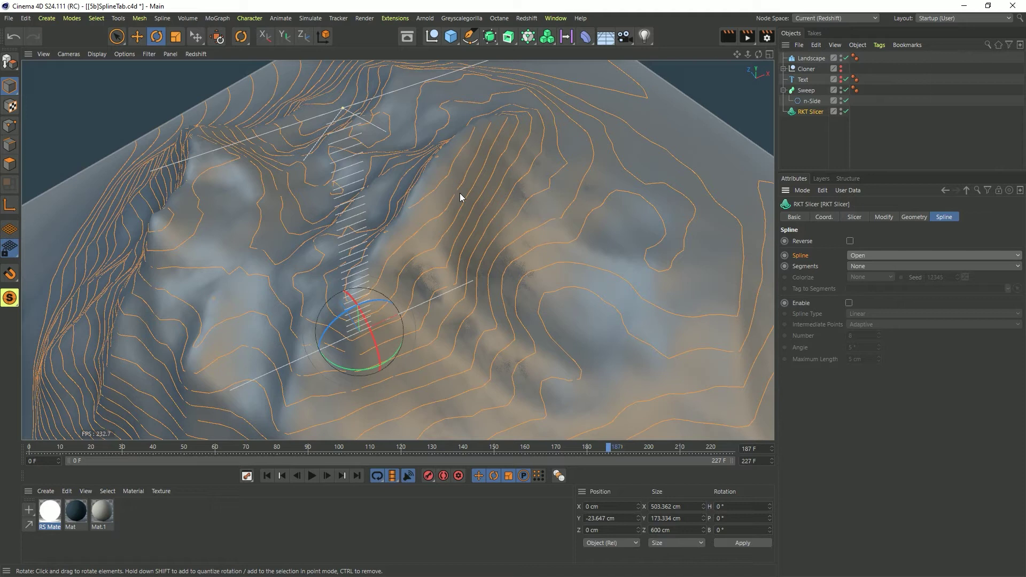
# Set the slicer's spline type to Open & Closed and inspect the slices from above and below the landscape.
pyautogui.click(874, 255)
pyautogui.click(873, 294)
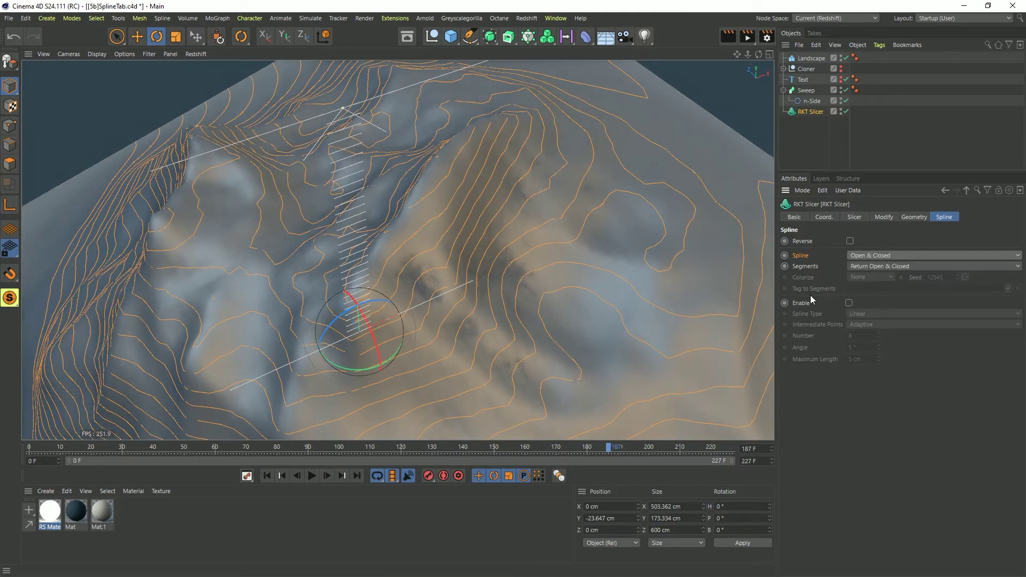
pyautogui.keyDown('alt'); pyautogui.moveTo(574, 279); pyautogui.dragTo(470, 193); pyautogui.keyUp('alt')
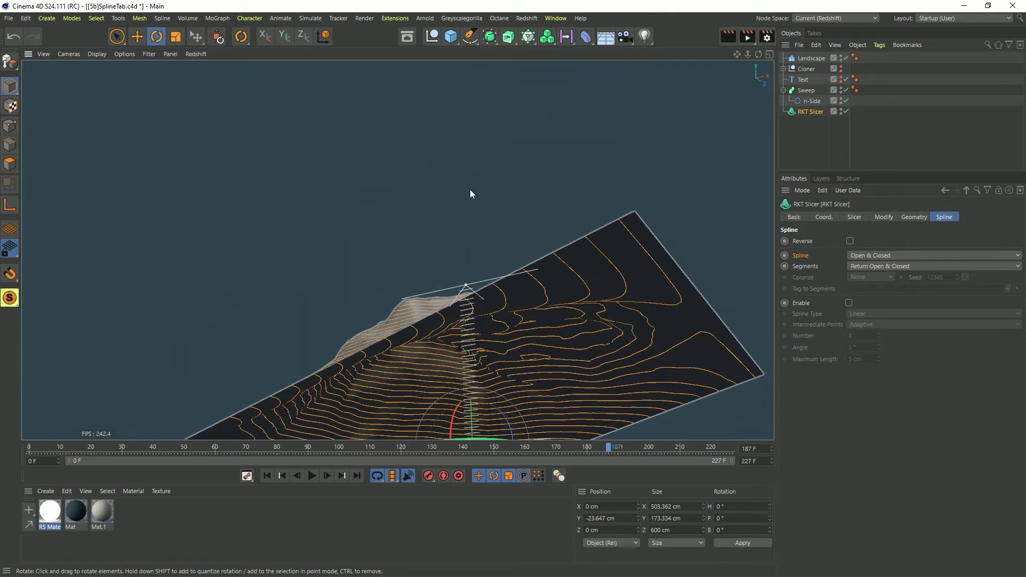
pyautogui.keyDown('alt'); pyautogui.moveTo(539, 343); pyautogui.dragTo(445, 241); pyautogui.keyUp('alt')
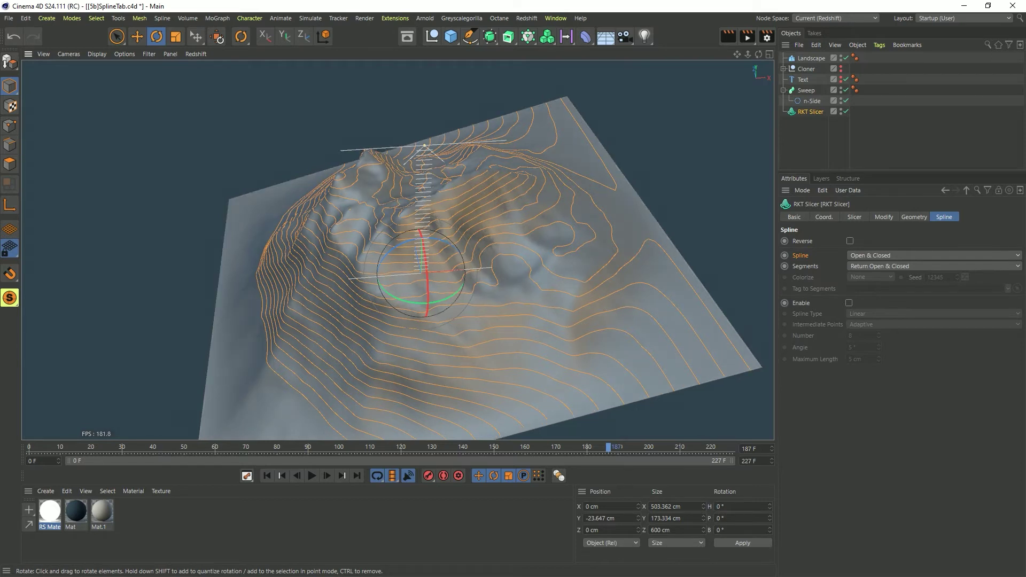
# Place the RKT Slicer under the Sweep object, inspect the swept contours, and move the slicer back out.
pyautogui.moveTo(799, 114); pyautogui.dragTo(812, 102)
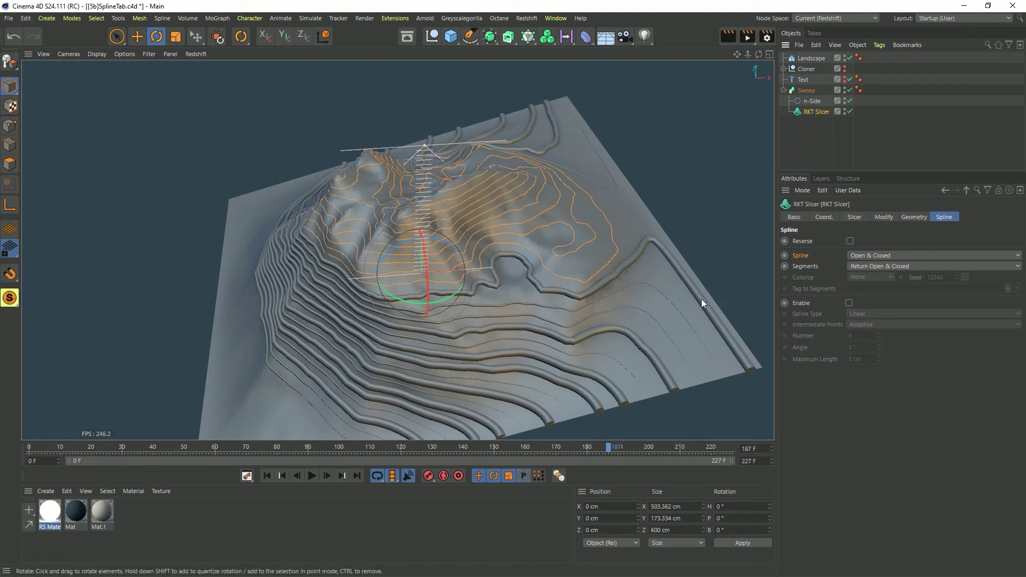
pyautogui.keyDown('alt'); pyautogui.moveTo(618, 255); pyautogui.dragTo(444, 272); pyautogui.keyUp('alt')
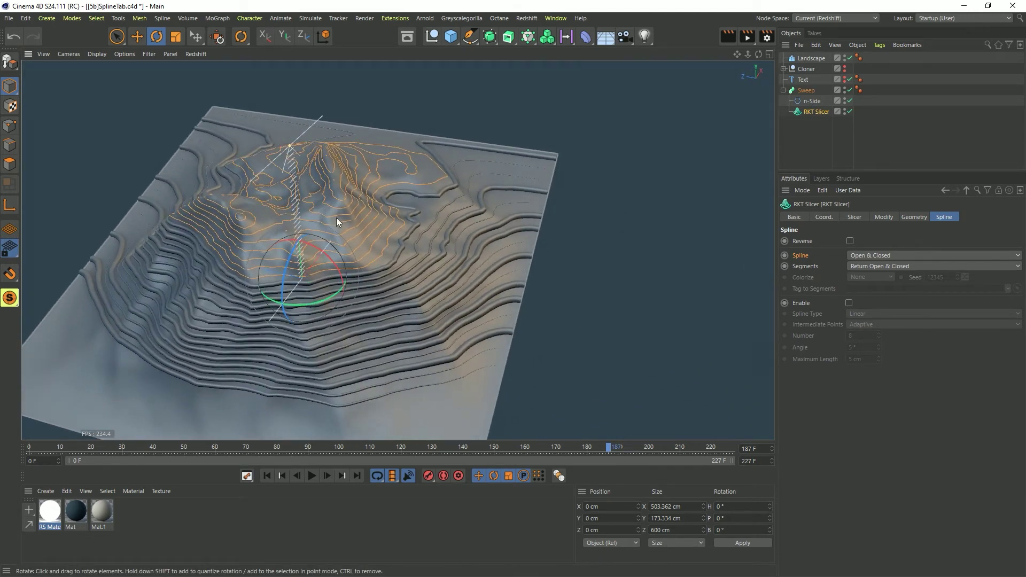
pyautogui.keyDown('alt'); pyautogui.moveTo(335, 217); pyautogui.dragTo(430, 233); pyautogui.keyUp('alt')
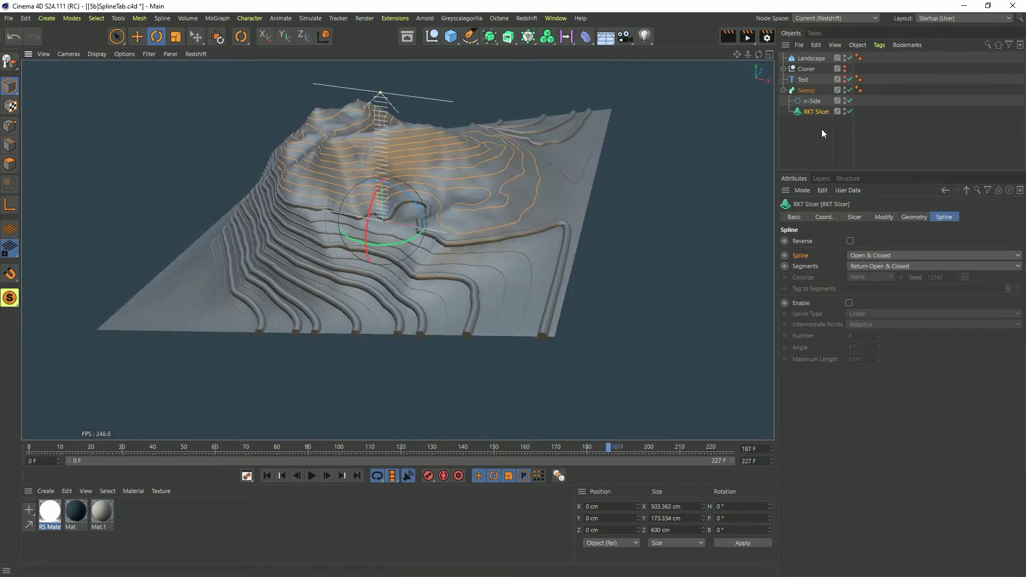
pyautogui.moveTo(815, 112); pyautogui.dragTo(820, 134)
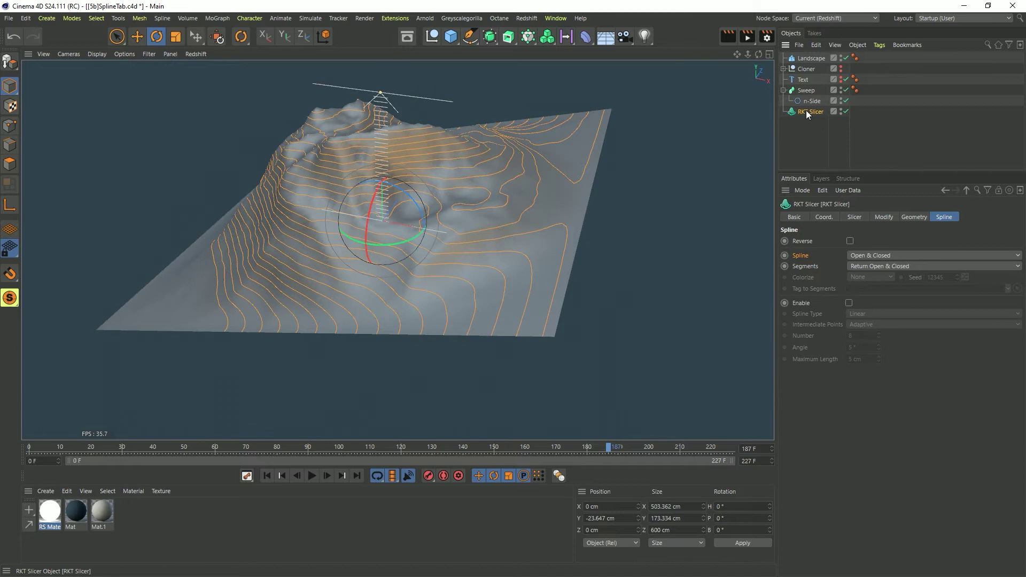
# Make the RKT Slicer editable and examine its Open and Closed child splines.
pyautogui.press('c')
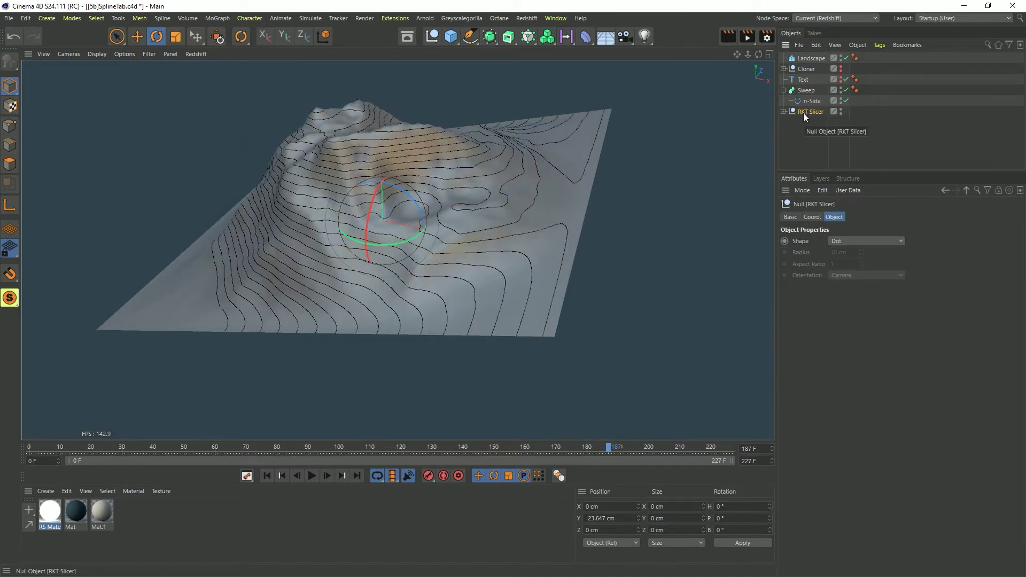
pyautogui.click(783, 111)
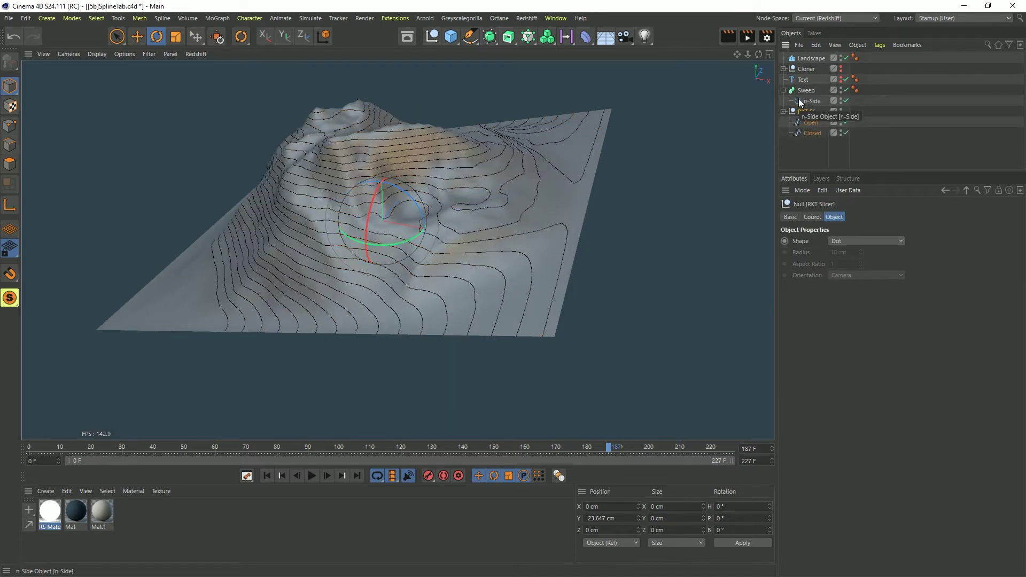
pyautogui.click(809, 123)
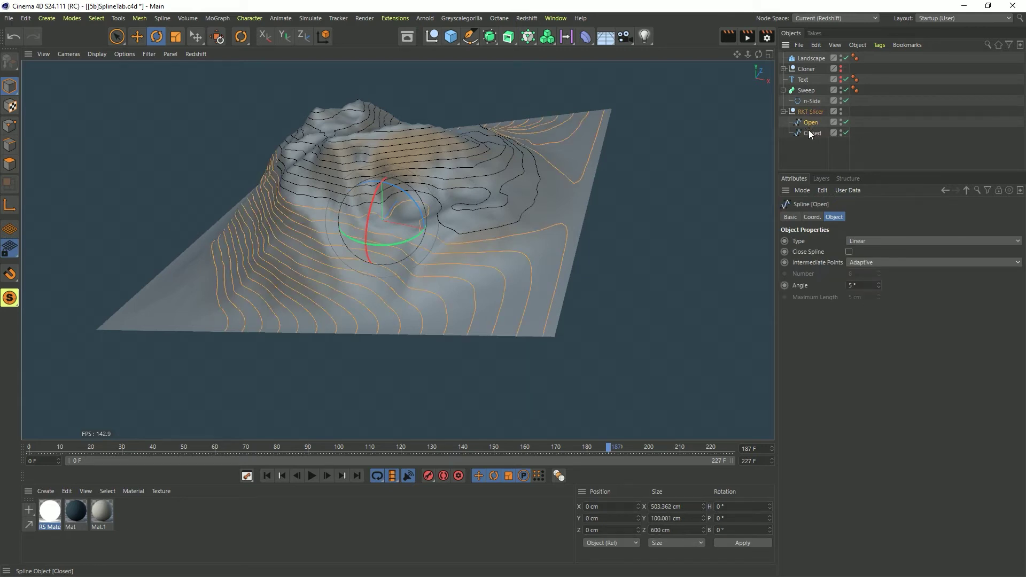
pyautogui.click(810, 132)
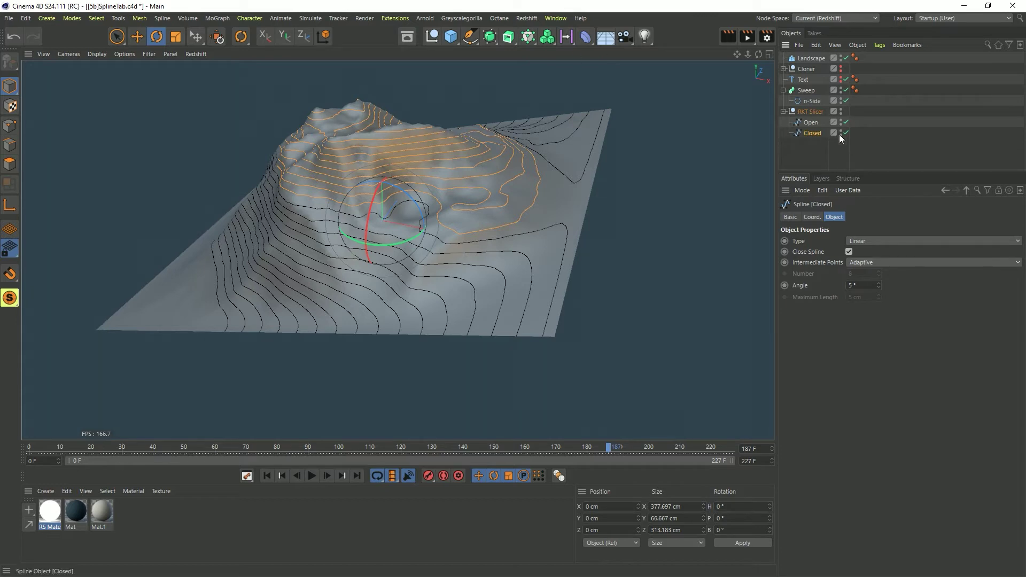
# Add a Connect object and place the Open and Closed splines inside it.
pyautogui.keyDown('ctrl'); pyautogui.click(811, 122); pyautogui.keyUp('ctrl')
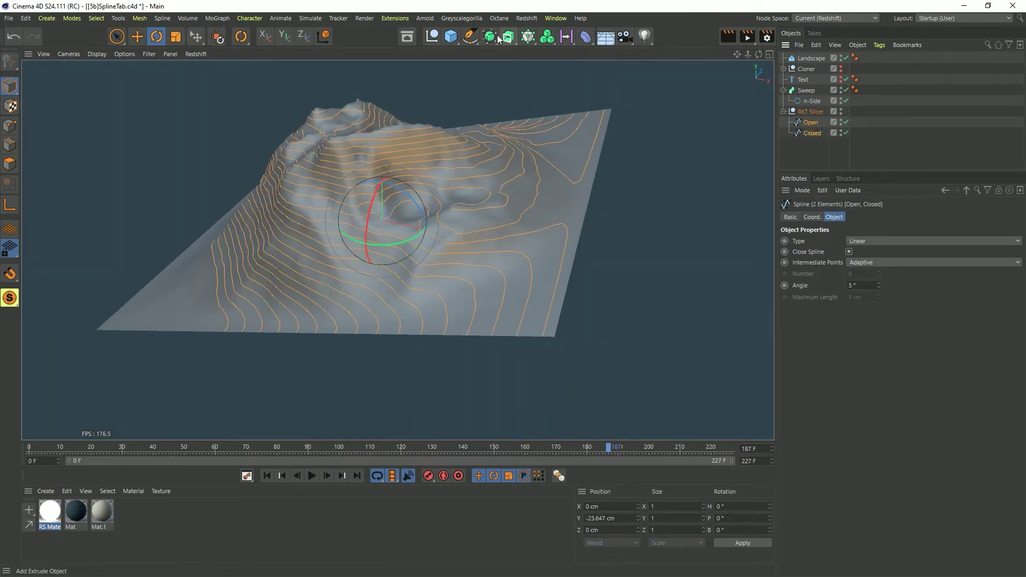
pyautogui.click(497, 37)
pyautogui.click(610, 109)
pyautogui.click(807, 133)
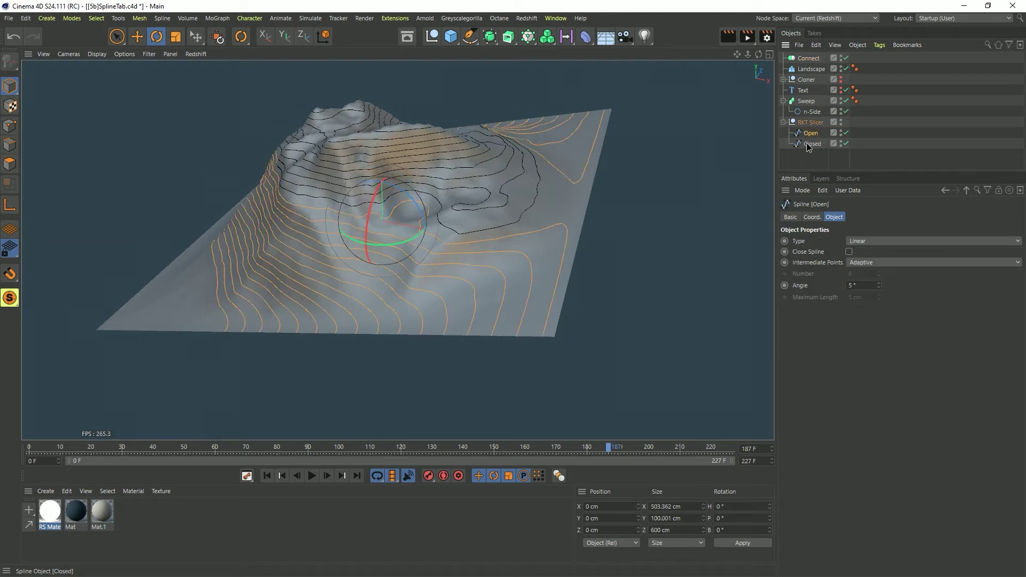
pyautogui.keyDown('ctrl'); pyautogui.click(807, 144); pyautogui.keyUp('ctrl')
pyautogui.moveTo(809, 134); pyautogui.dragTo(806, 56)
# Inspect the connected contours on the landscape and make the Connect object editable as a single spline.
pyautogui.click(806, 58)
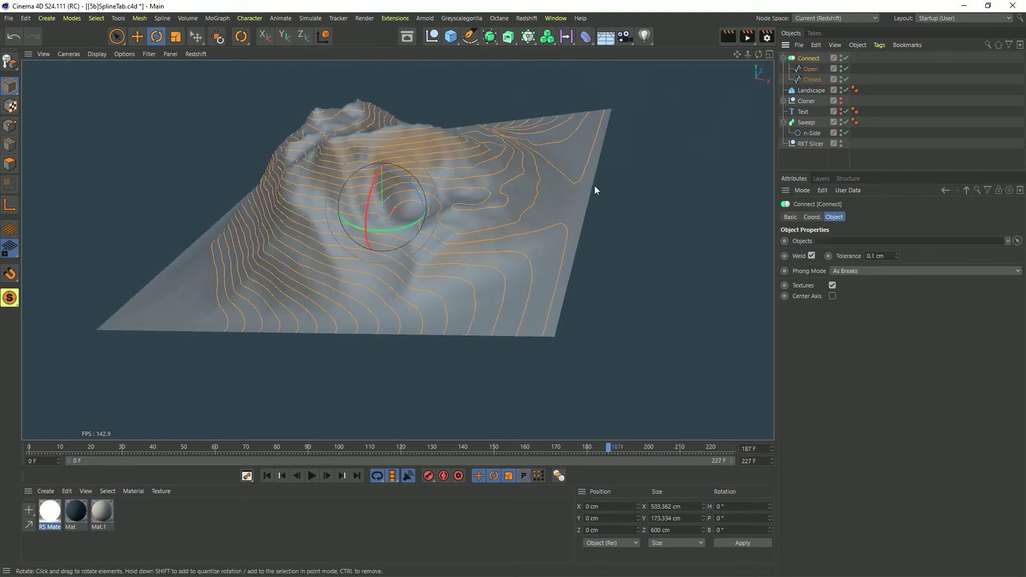
pyautogui.scroll(5, 489, 201)
pyautogui.keyDown('alt'); pyautogui.moveTo(518, 195); pyautogui.dragTo(513, 327); pyautogui.keyUp('alt')
pyautogui.scroll(5, 487, 145)
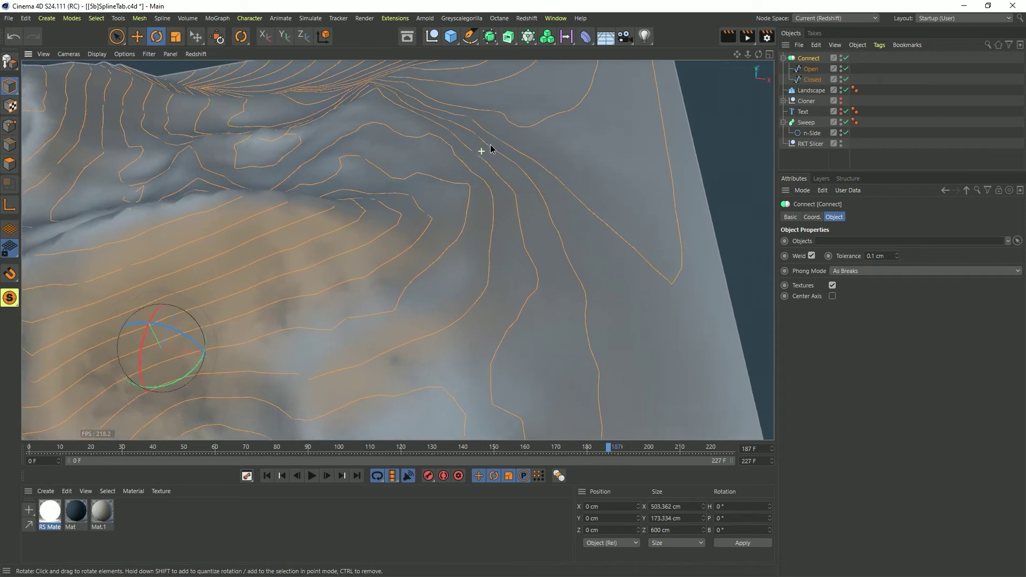
pyautogui.scroll(-8, 473, 164)
pyautogui.keyDown('alt'); pyautogui.moveTo(508, 364); pyautogui.dragTo(571, 318); pyautogui.keyUp('alt')
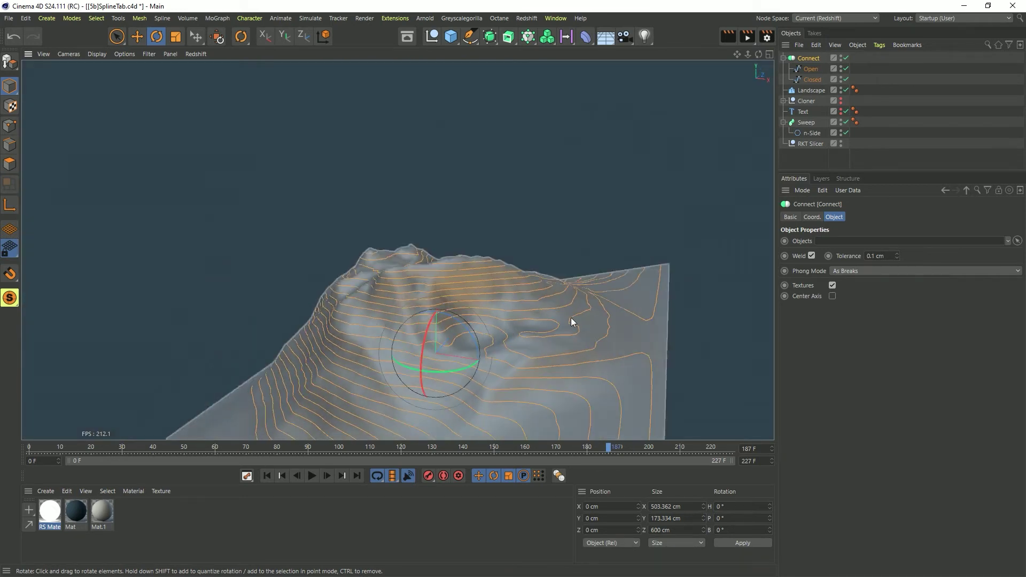
pyautogui.keyDown('alt'); pyautogui.moveTo(649, 322); pyautogui.dragTo(545, 251); pyautogui.keyUp('alt')
pyautogui.press('c')
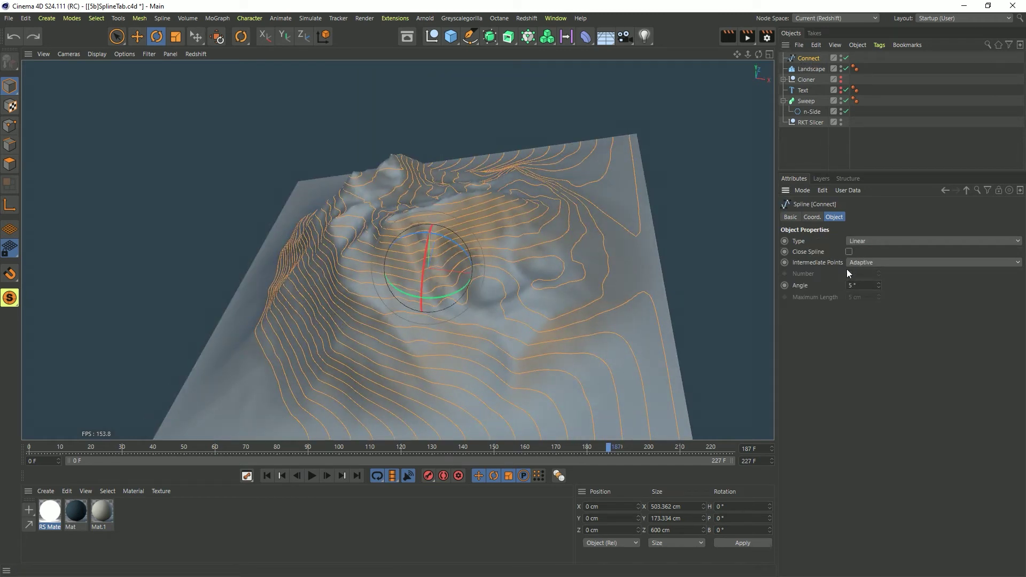
# Undo the spline conversions and the Connect object to restore the live RKT Slicer.
pyautogui.hotkey('ctrl', 'z')
pyautogui.hotkey('ctrl', 'z')
pyautogui.hotkey('ctrl', 'z')
pyautogui.hotkey('ctrl', 'z')
pyautogui.hotkey('ctrl', 'z')
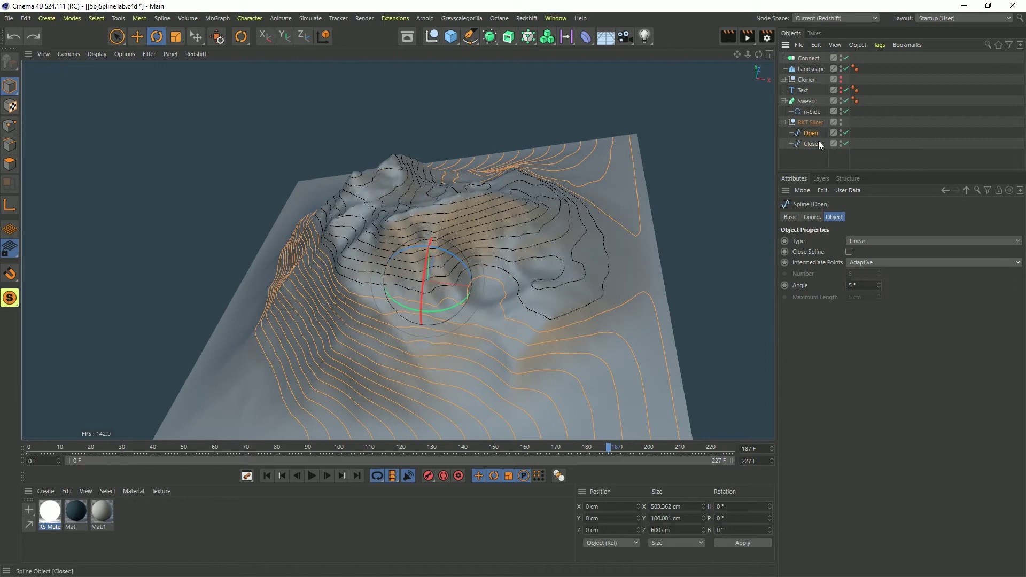
pyautogui.hotkey('ctrl', 'z')
pyautogui.hotkey('ctrl', 'z')
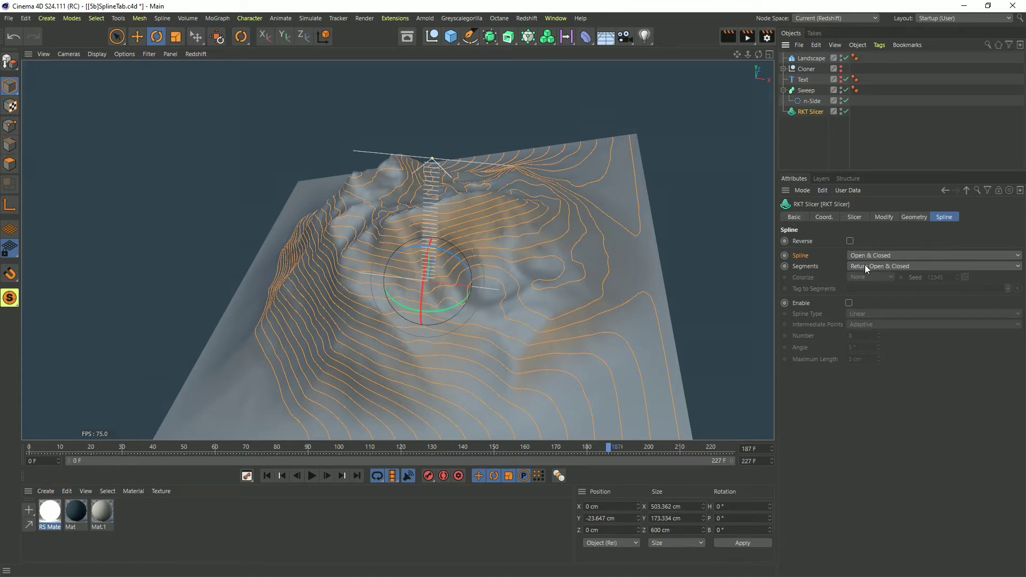
# Place the RKT Slicer under the Sweep object and set its segments to Return Open.
pyautogui.moveTo(808, 112); pyautogui.dragTo(807, 102)
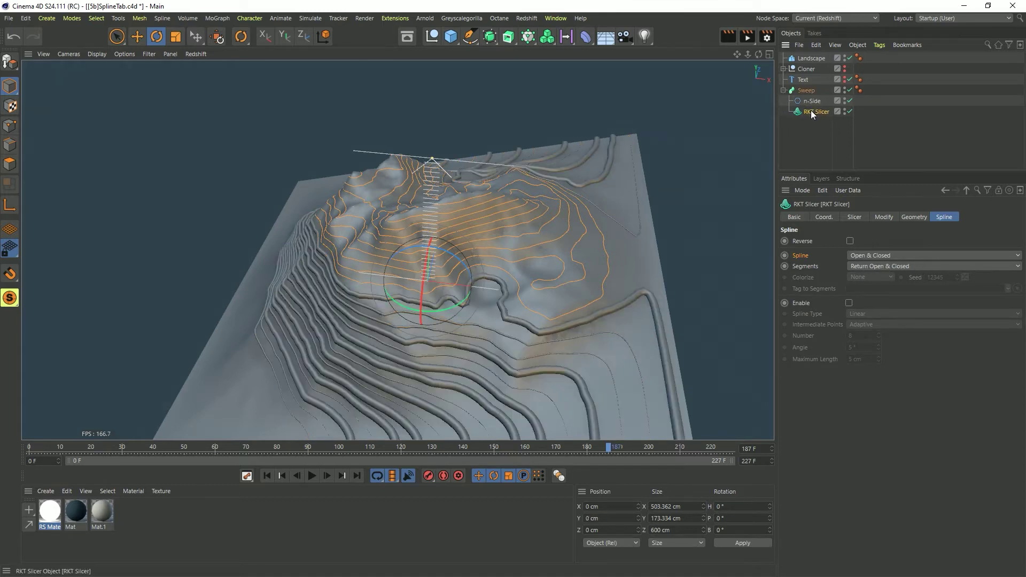
pyautogui.click(860, 266)
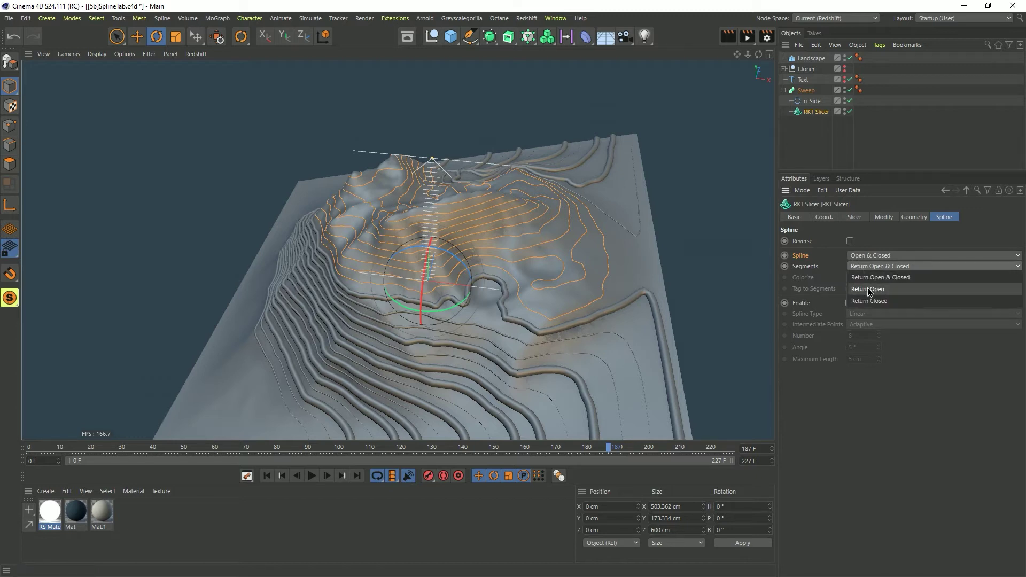
pyautogui.click(868, 288)
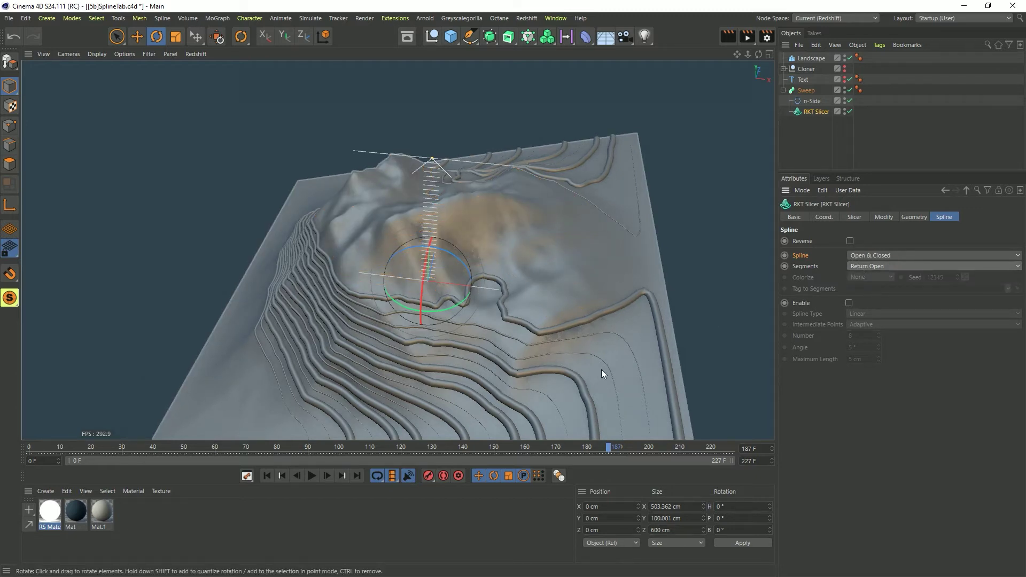
# Duplicate the Sweep with its children and set the copied slicer's segments to Return Closed.
pyautogui.click(807, 91)
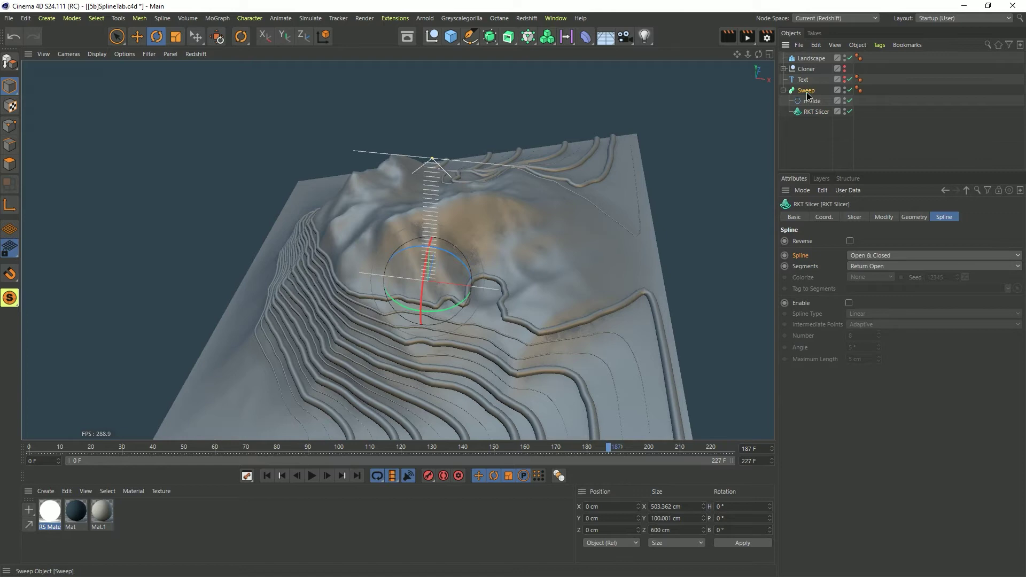
pyautogui.keyDown('ctrl'); pyautogui.moveTo(801, 135); pyautogui.dragTo(803, 137); pyautogui.keyUp('ctrl')
pyautogui.click(808, 144)
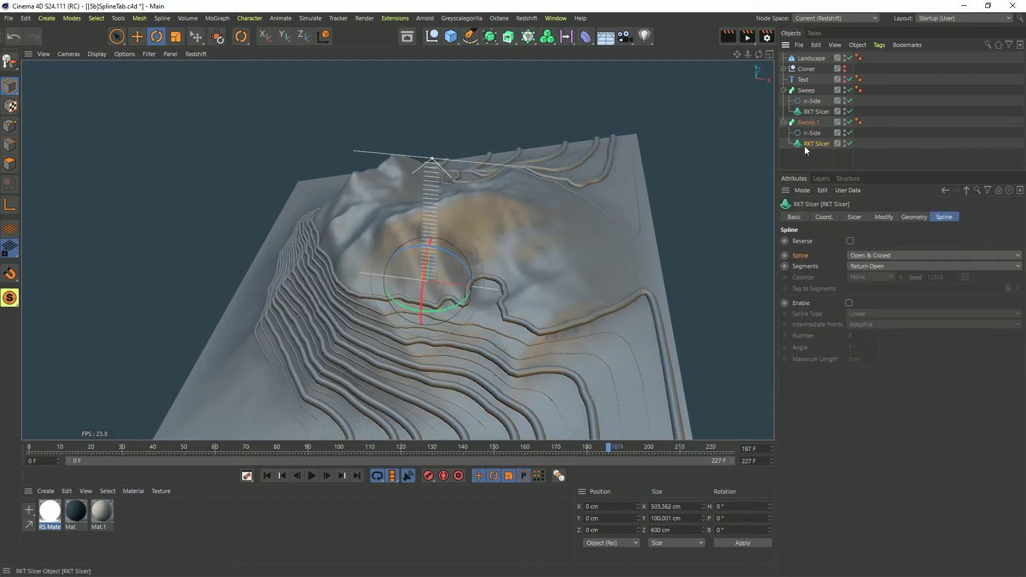
pyautogui.click(867, 265)
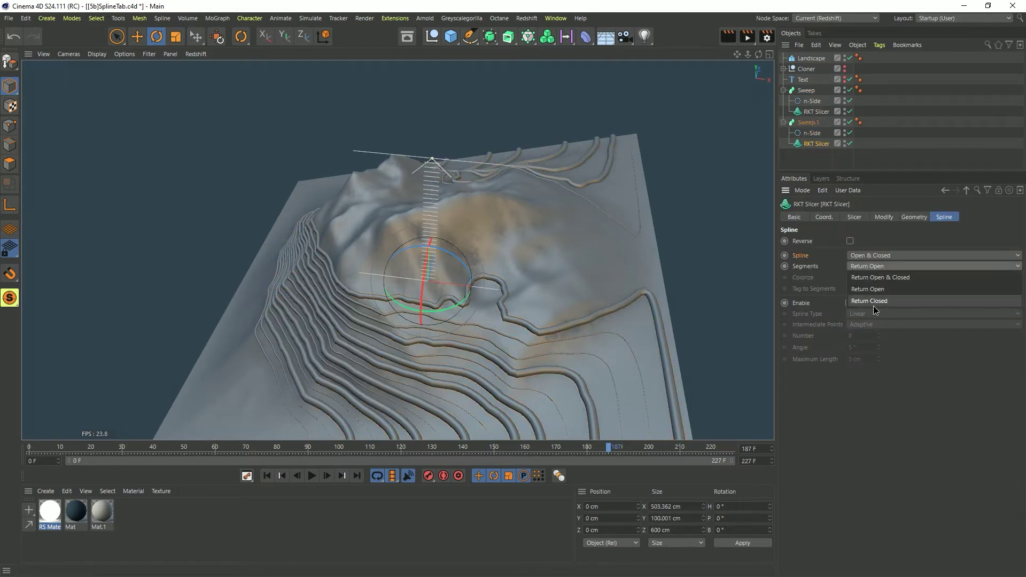
pyautogui.click(873, 305)
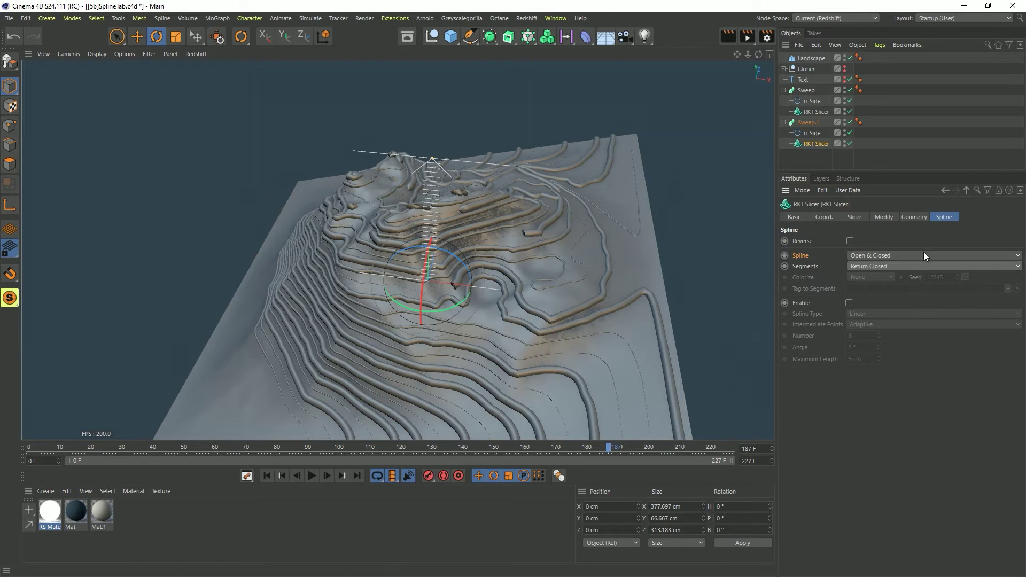
# Delete the duplicated Sweep with its children and move the remaining RKT Slicer out of the original Sweep.
pyautogui.keyDown('alt'); pyautogui.moveTo(601, 225); pyautogui.dragTo(522, 216); pyautogui.keyUp('alt')
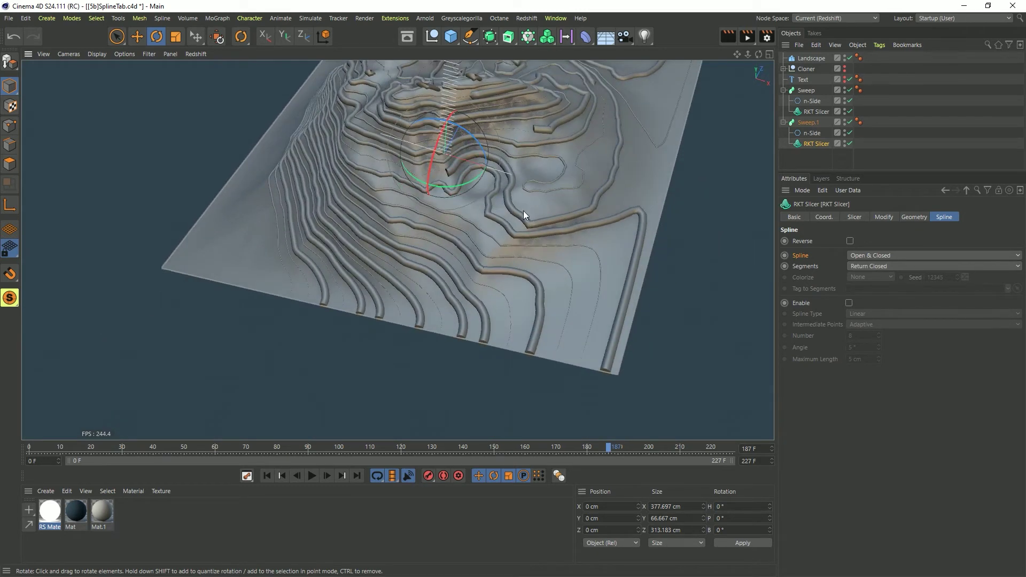
pyautogui.keyDown('alt'); pyautogui.moveTo(610, 225); pyautogui.dragTo(523, 219); pyautogui.keyUp('alt')
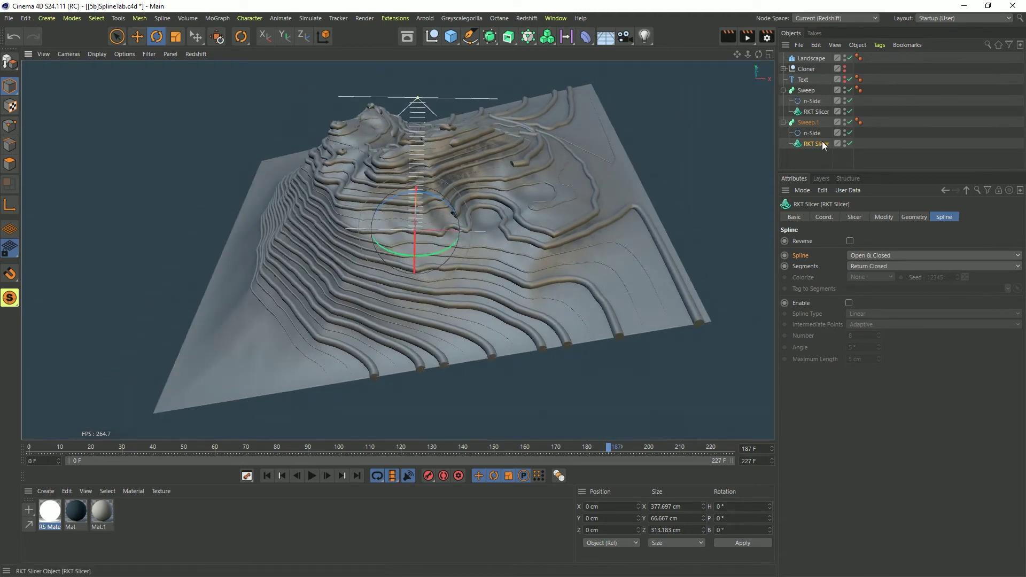
pyautogui.click(807, 122)
pyautogui.press('Delete')
pyautogui.moveTo(817, 111); pyautogui.dragTo(813, 127)
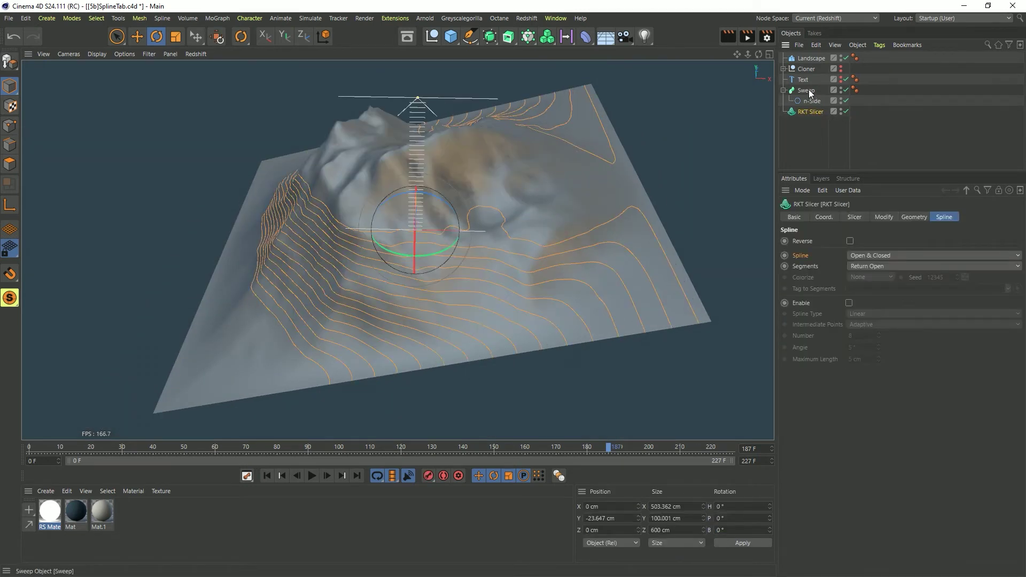
pyautogui.click(807, 82)
pyautogui.click(808, 91)
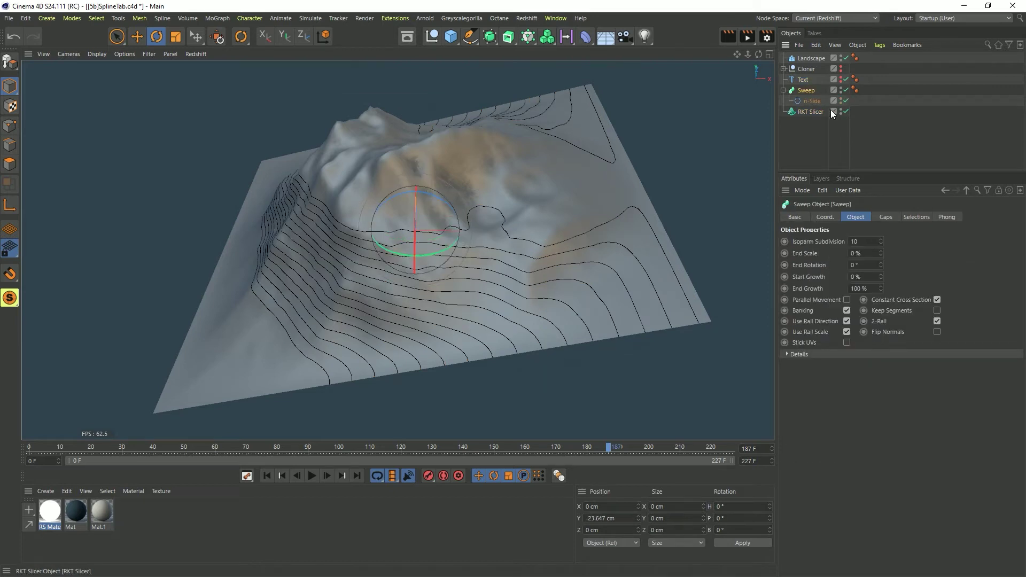
# Switch the RKT Slicer's active source from Landscape to Text and delete the Landscape object.
pyautogui.click(825, 111)
pyautogui.click(864, 218)
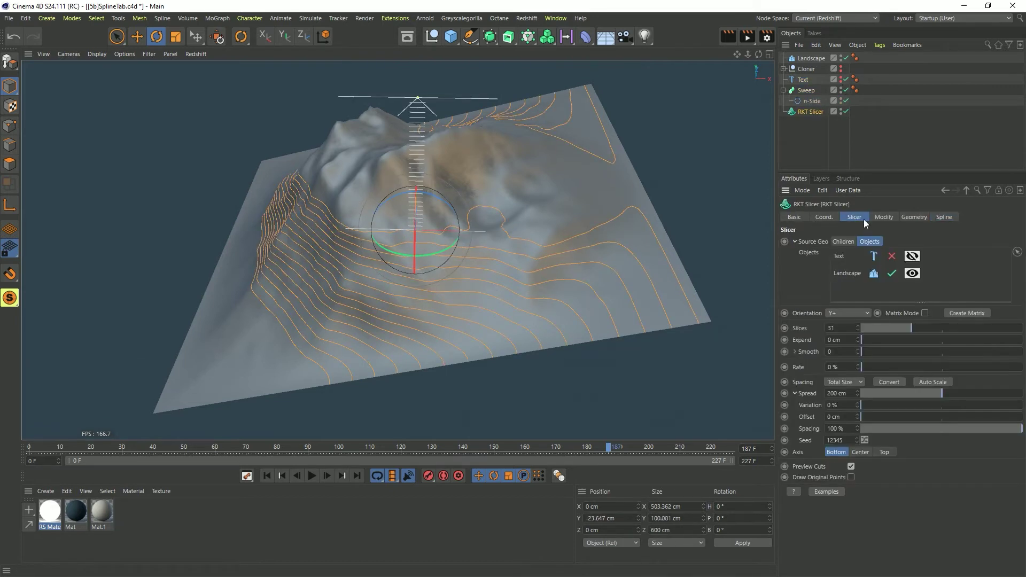
pyautogui.click(890, 257)
pyautogui.click(891, 273)
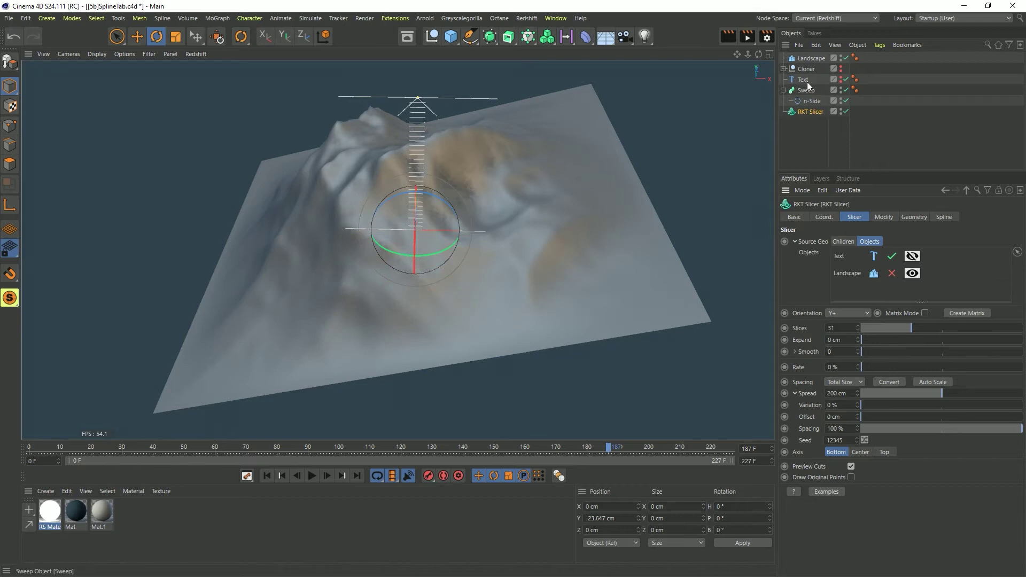
pyautogui.click(813, 58)
pyautogui.press('Delete')
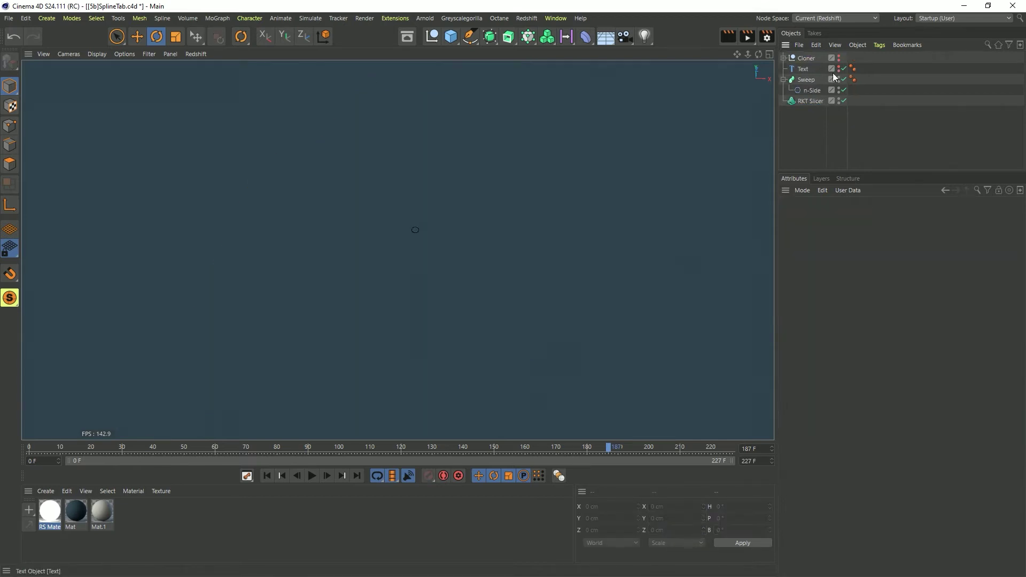
# Set the RKT Slicer's segments to Return Open & Closed and its Spline mode to Closed.
pyautogui.click(810, 101)
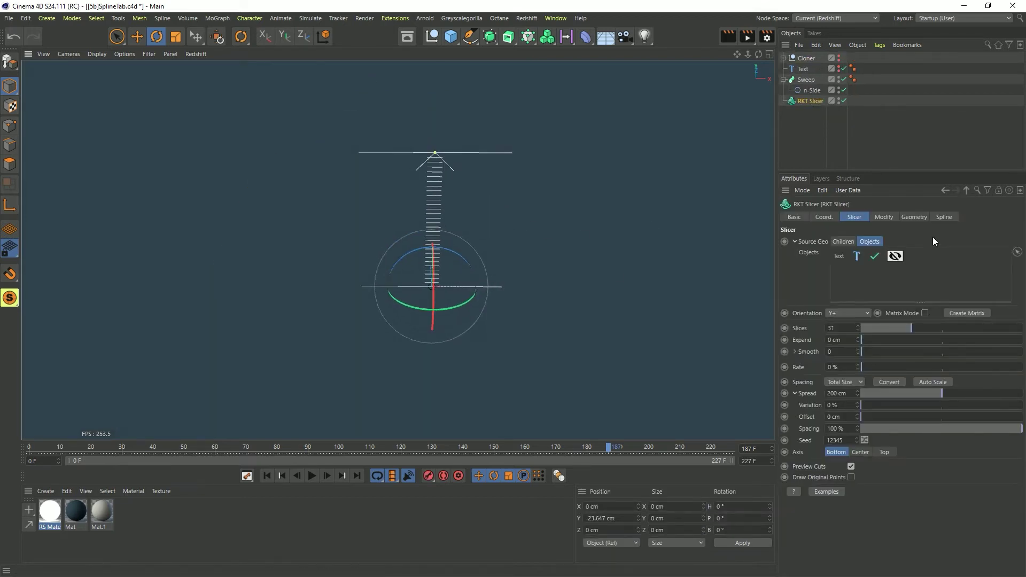
pyautogui.click(915, 218)
pyautogui.click(934, 219)
pyautogui.click(873, 265)
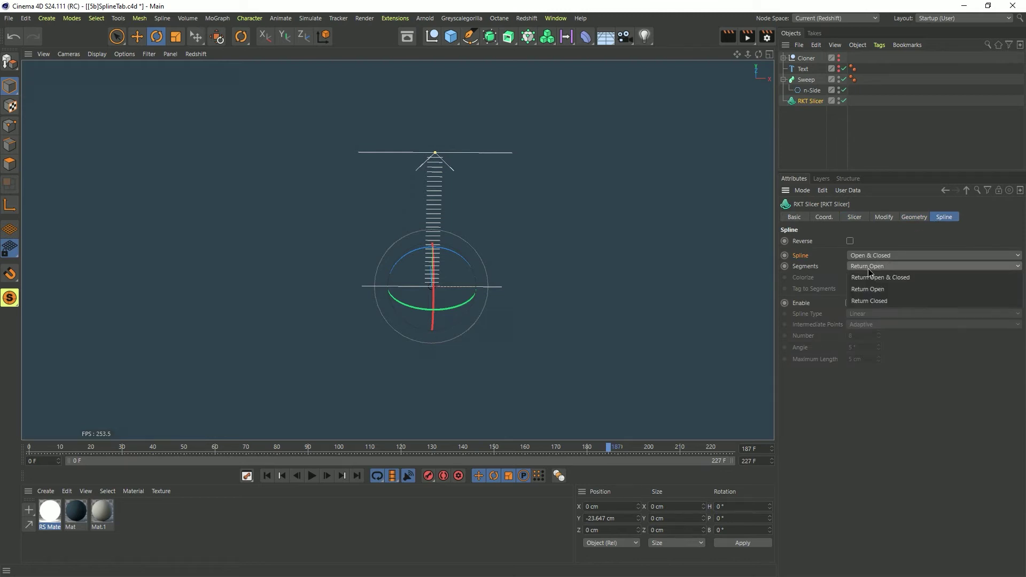
pyautogui.click(903, 278)
pyautogui.click(883, 254)
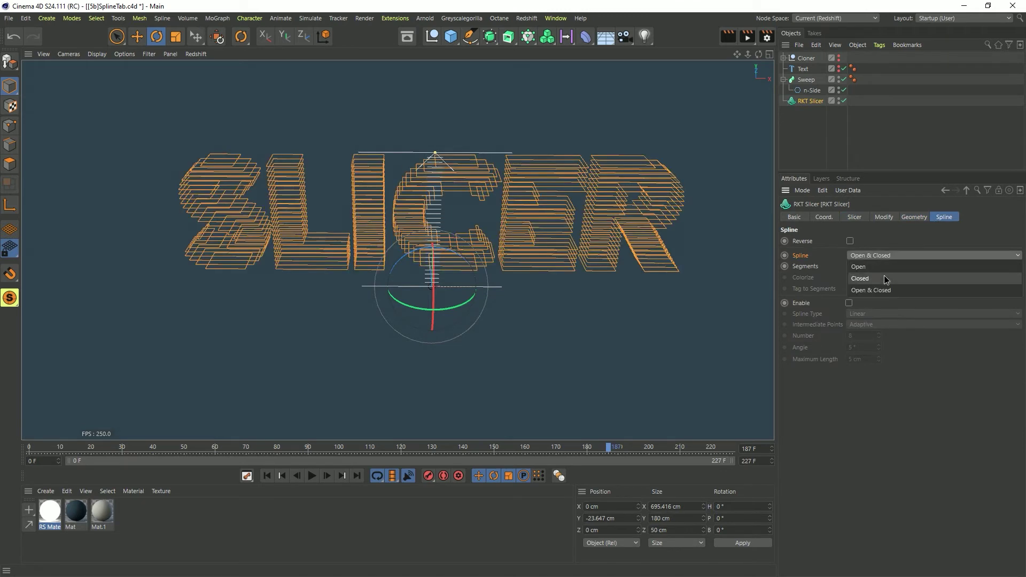
pyautogui.click(885, 279)
# Try making the sliced text editable with Segments left at None, and undo the conversion.
pyautogui.keyDown('alt'); pyautogui.moveTo(396, 249); pyautogui.dragTo(408, 281); pyautogui.keyUp('alt')
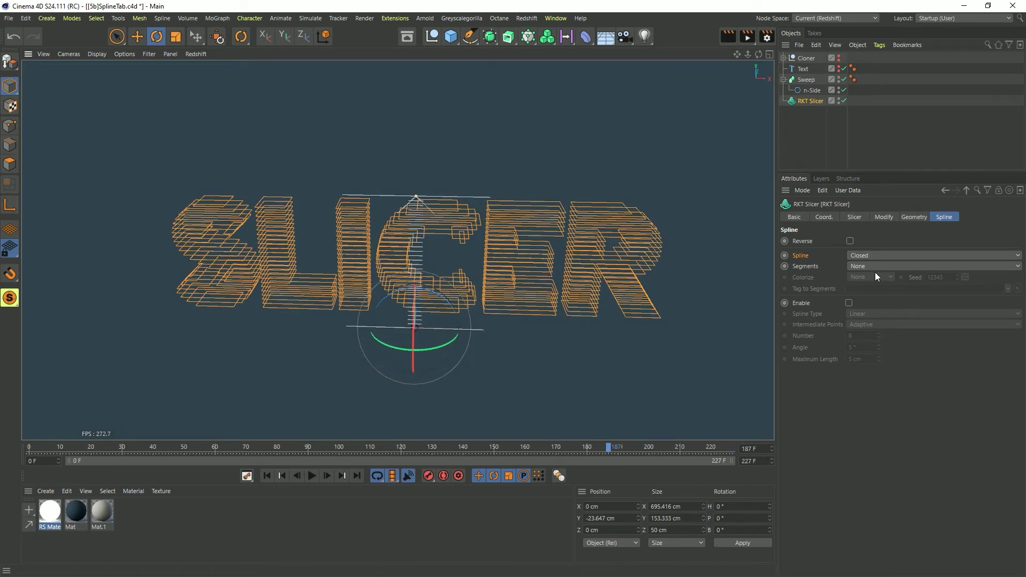
pyautogui.keyDown('alt'); pyautogui.moveTo(512, 273); pyautogui.dragTo(542, 257, button='right'); pyautogui.keyUp('alt')
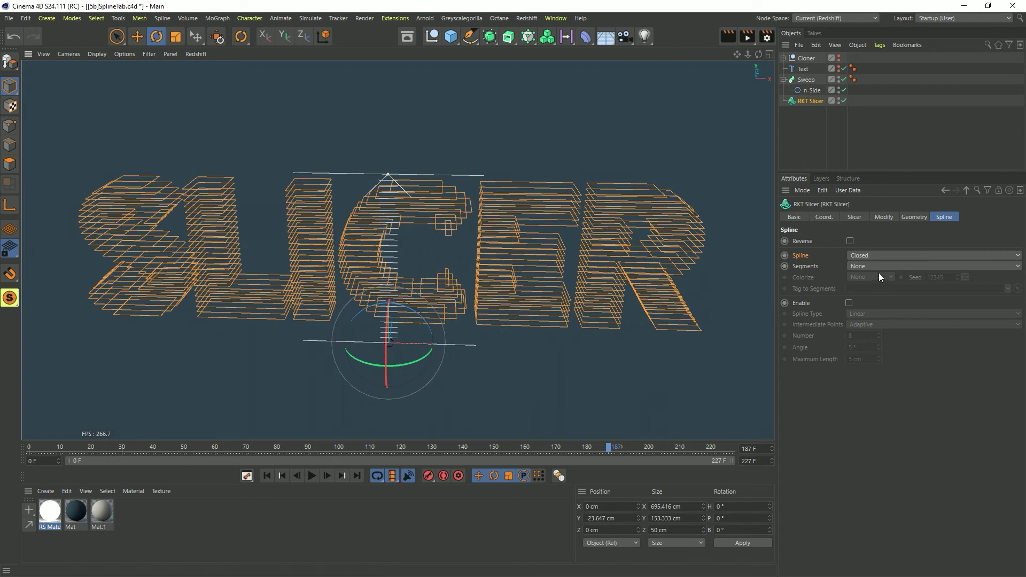
pyautogui.click(857, 268)
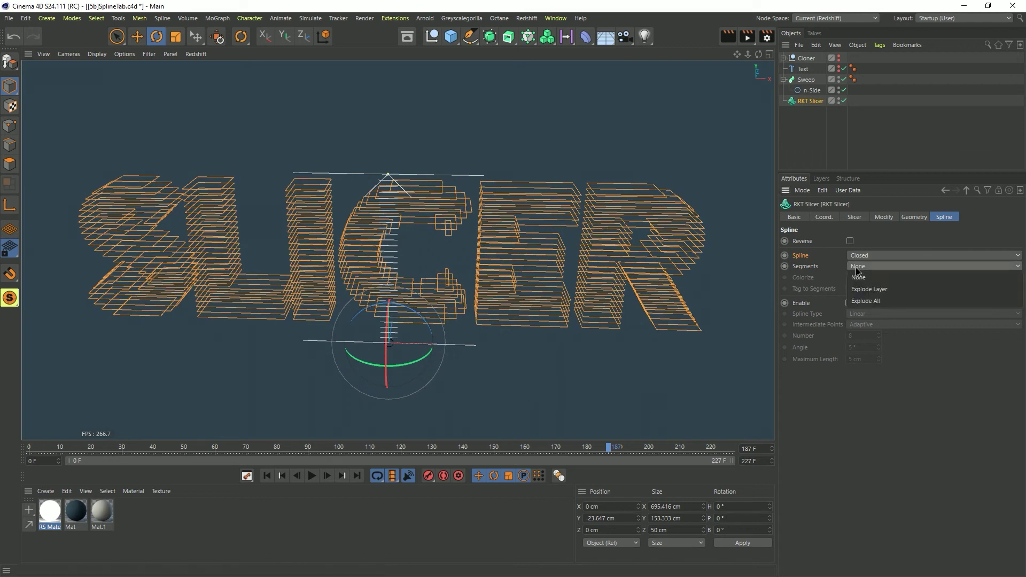
pyautogui.click(831, 281)
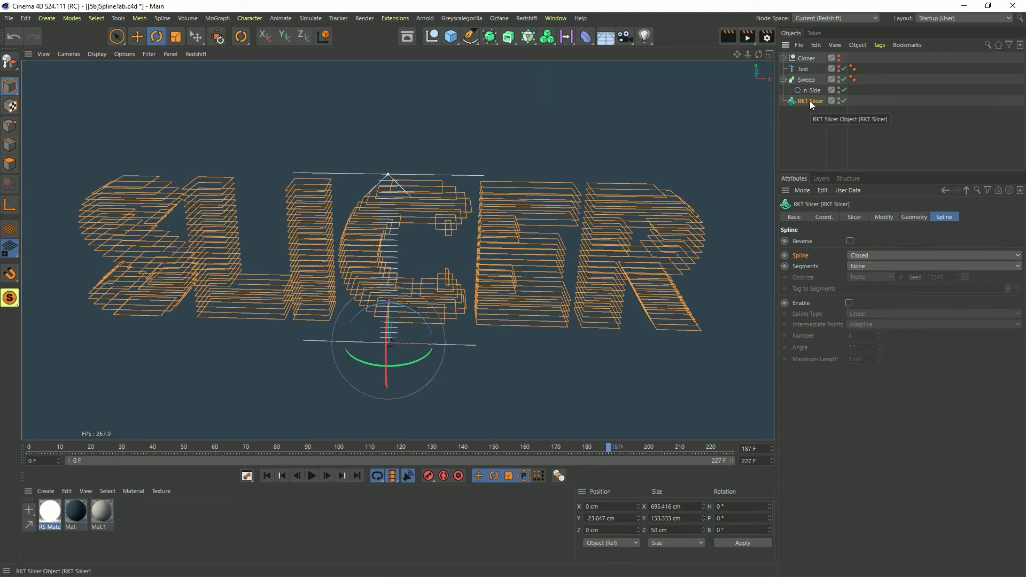
pyautogui.press('c')
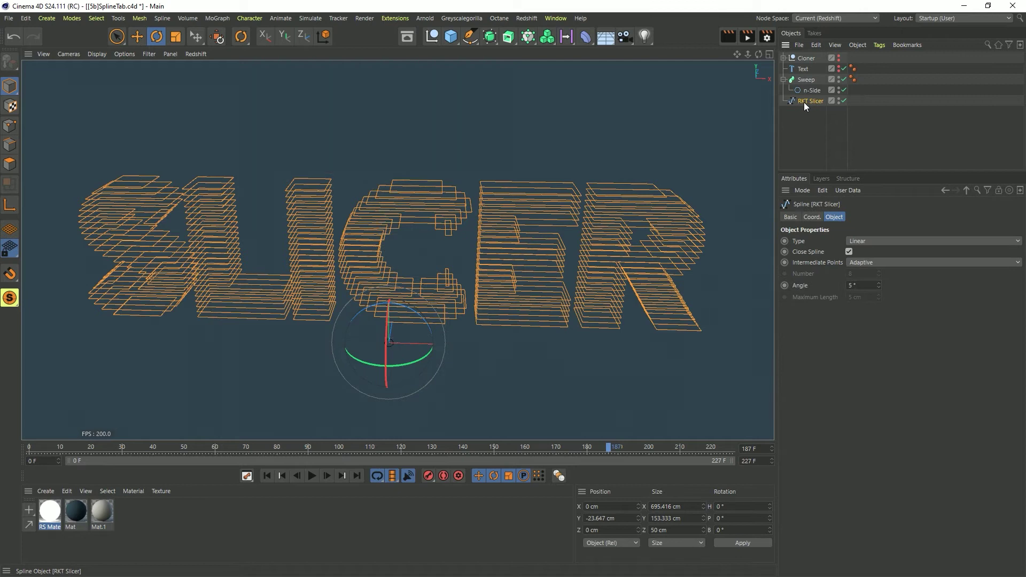
pyautogui.hotkey('ctrl', 'z')
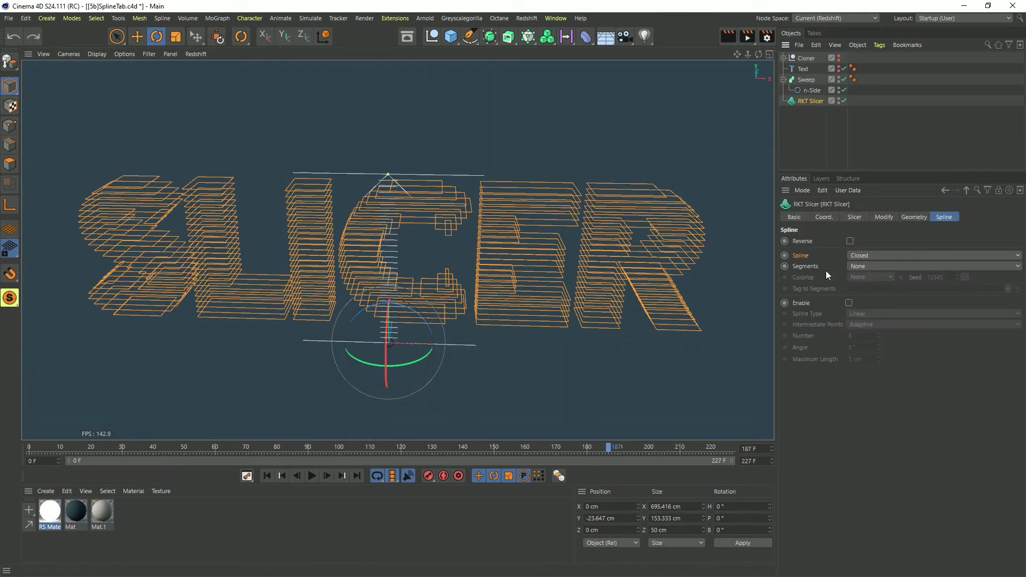
# Set Segments to Explode Layer, make the slicer editable to inspect its child splines, and undo the conversion.
pyautogui.click(857, 266)
pyautogui.click(871, 287)
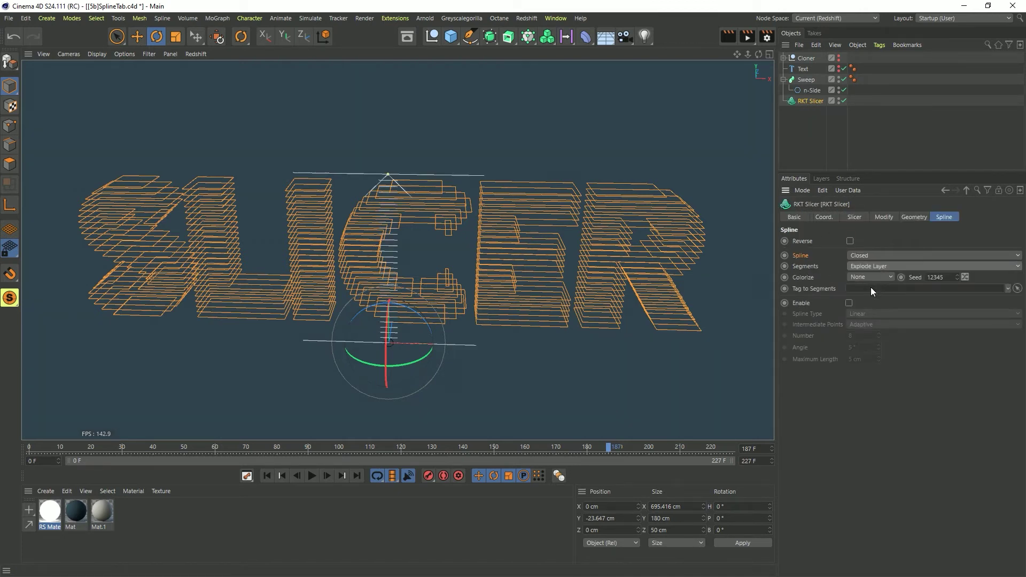
pyautogui.press('c')
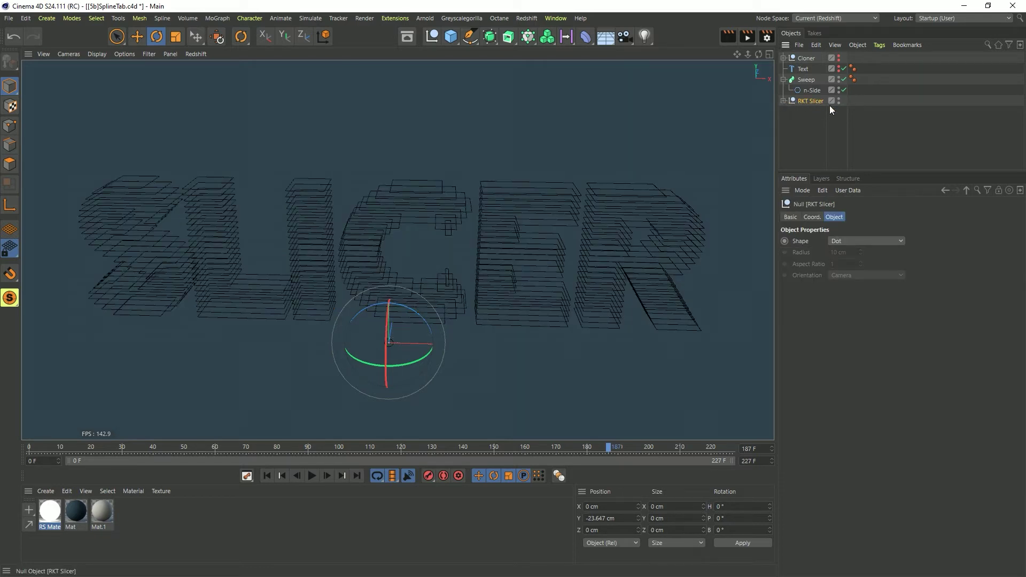
pyautogui.click(783, 100)
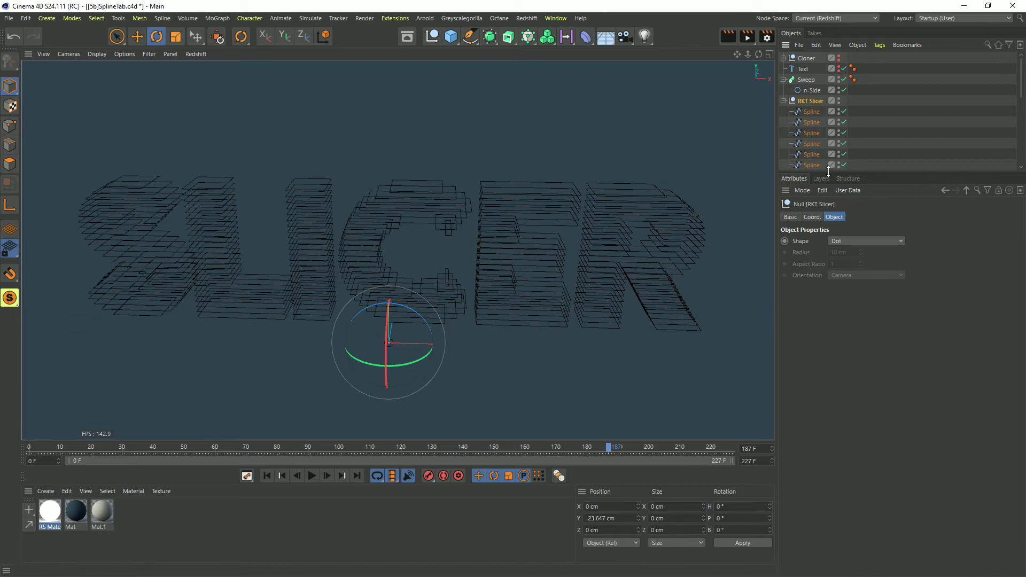
pyautogui.moveTo(820, 175); pyautogui.dragTo(818, 264)
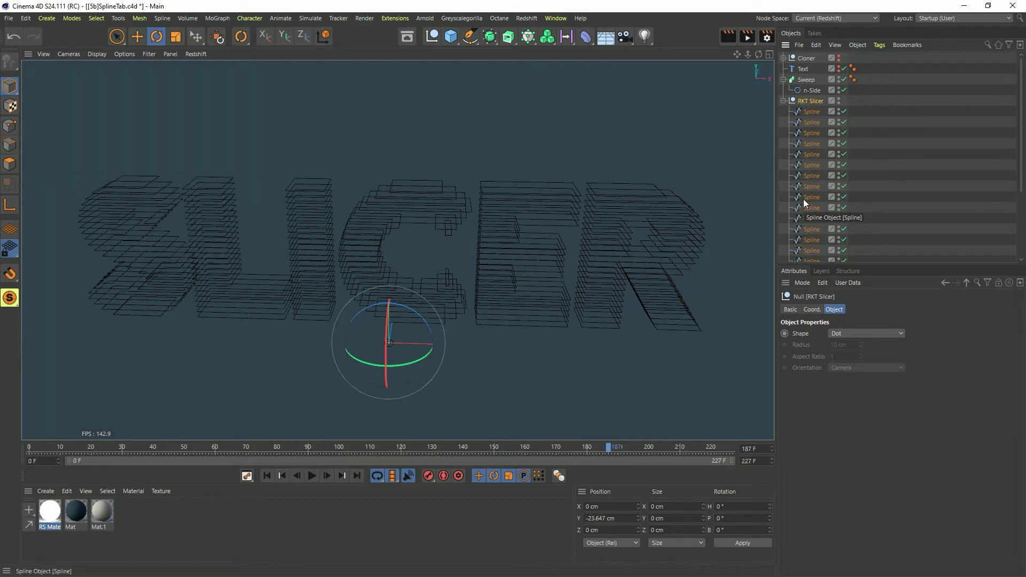
pyautogui.hotkey('ctrl', 'z')
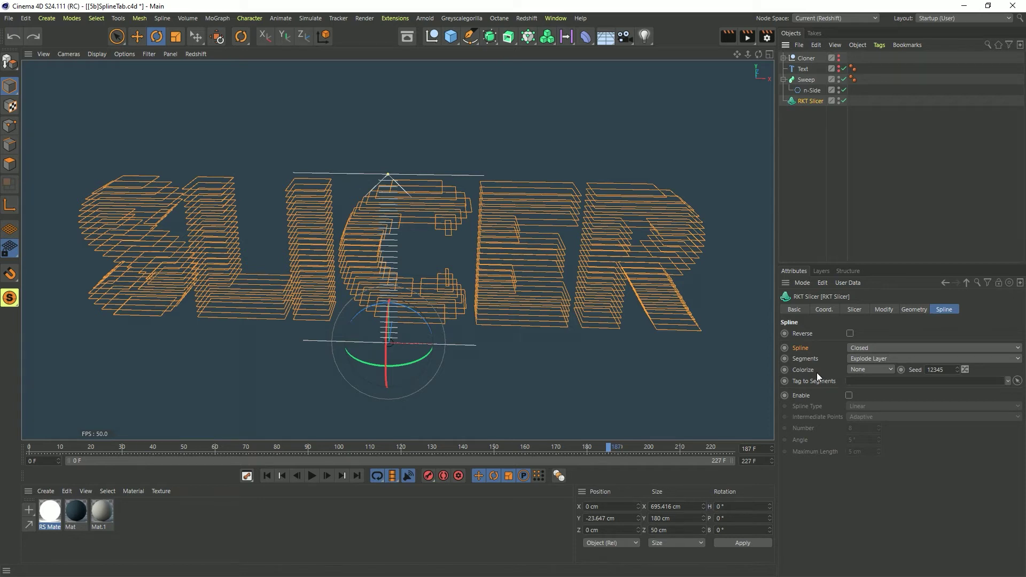
# Try the Explode All segments option on the sliced text and return Segments to Explode Layer.
pyautogui.click(864, 359)
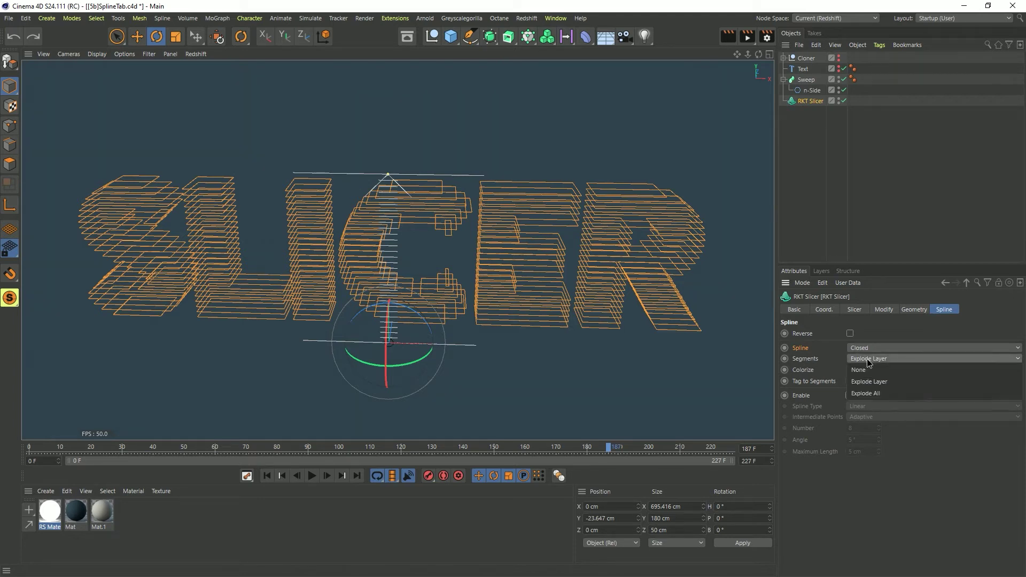
pyautogui.click(878, 358)
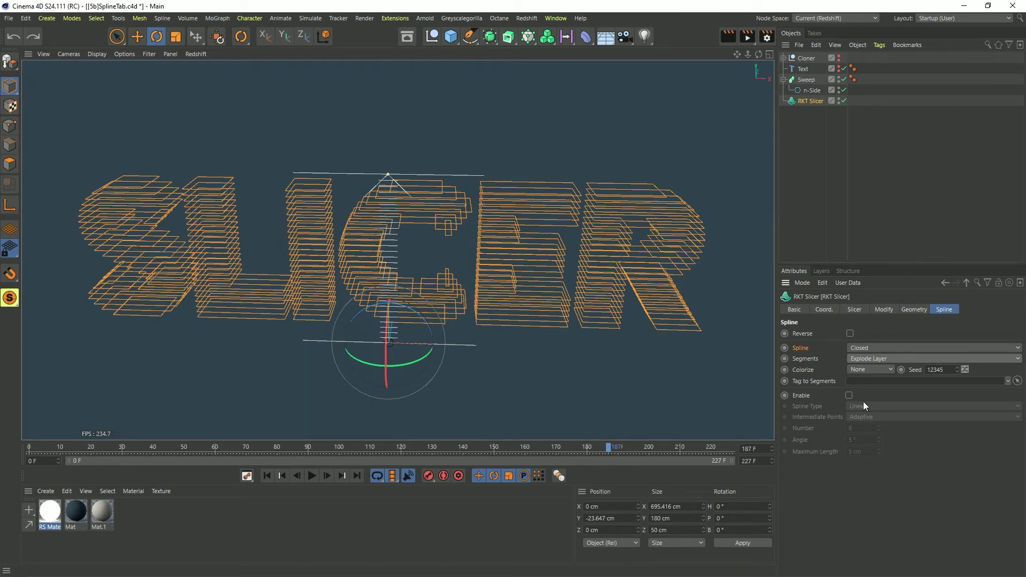
pyautogui.click(908, 359)
pyautogui.click(879, 393)
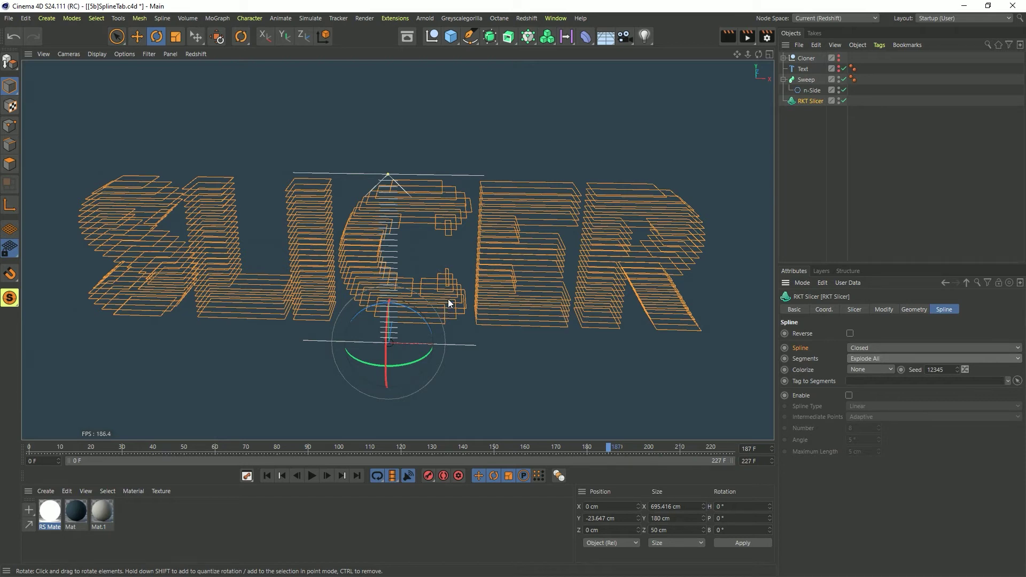
pyautogui.click(880, 357)
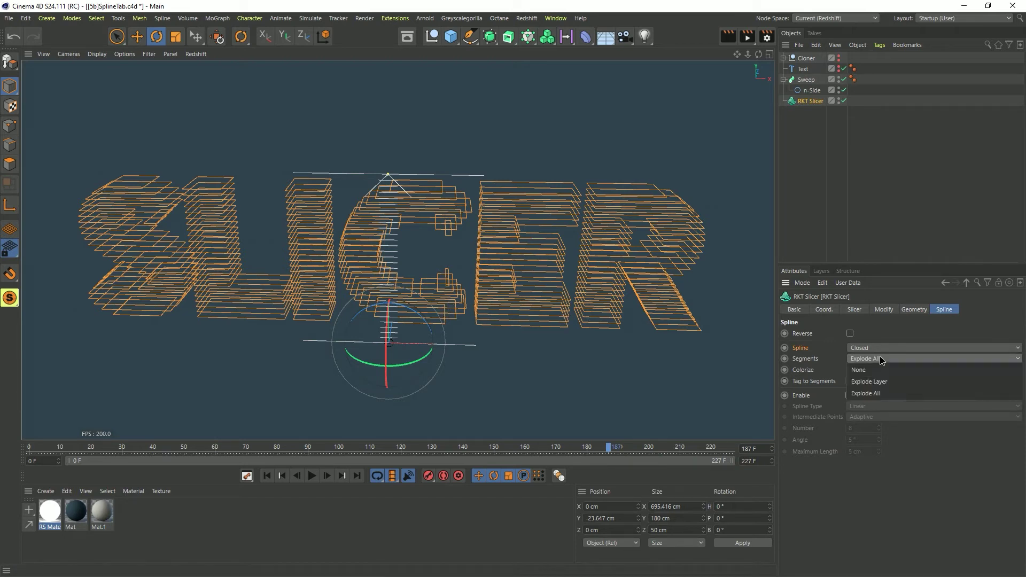
pyautogui.click(876, 383)
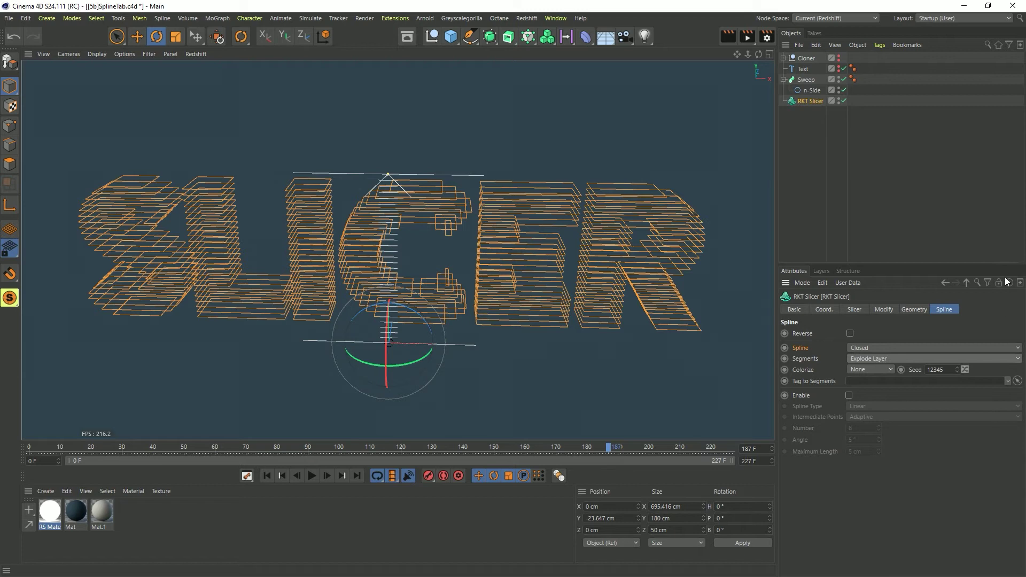
# Deselect the slicer with its attributes locked in view and set Colorize to Greyscale for the exploded layers.
pyautogui.click(839, 184)
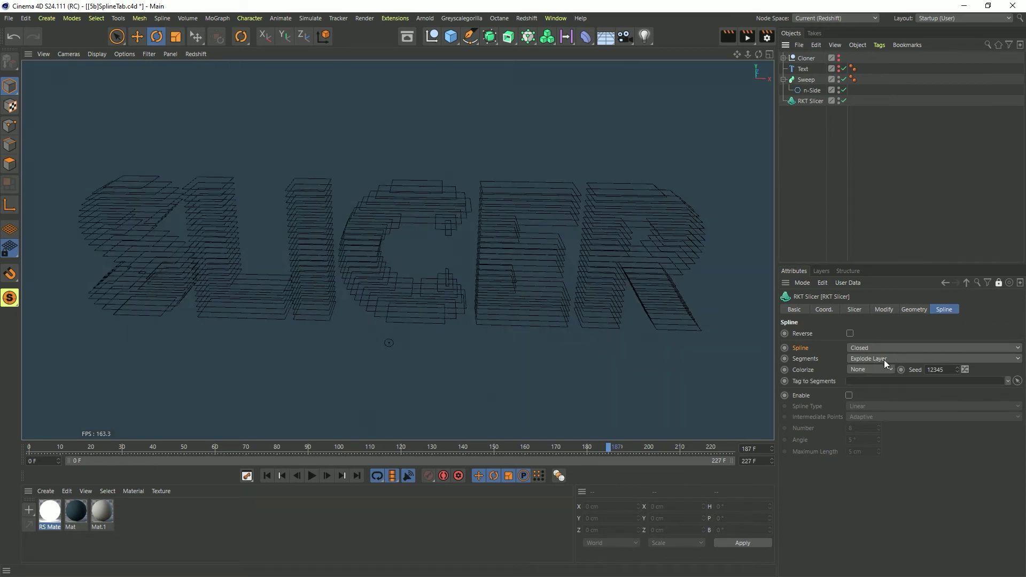
pyautogui.click(872, 370)
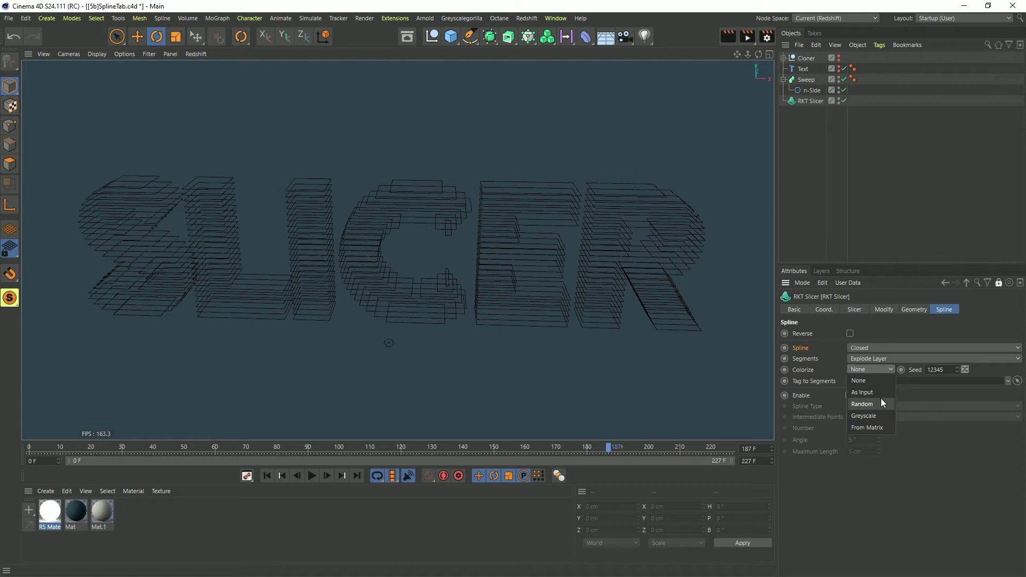
pyautogui.click(878, 415)
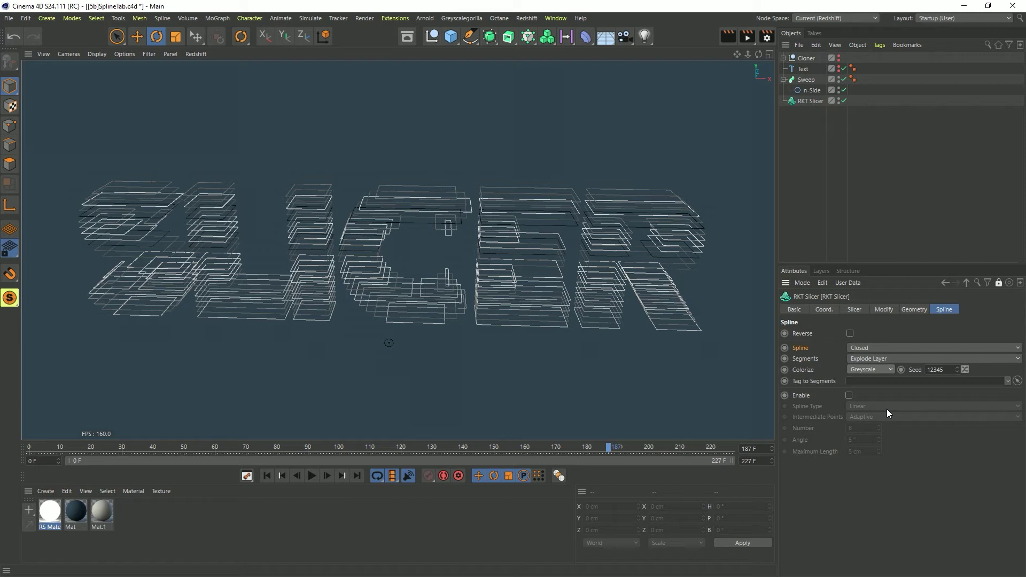
pyautogui.keyDown('alt'); pyautogui.moveTo(511, 262); pyautogui.dragTo(545, 252); pyautogui.keyUp('alt')
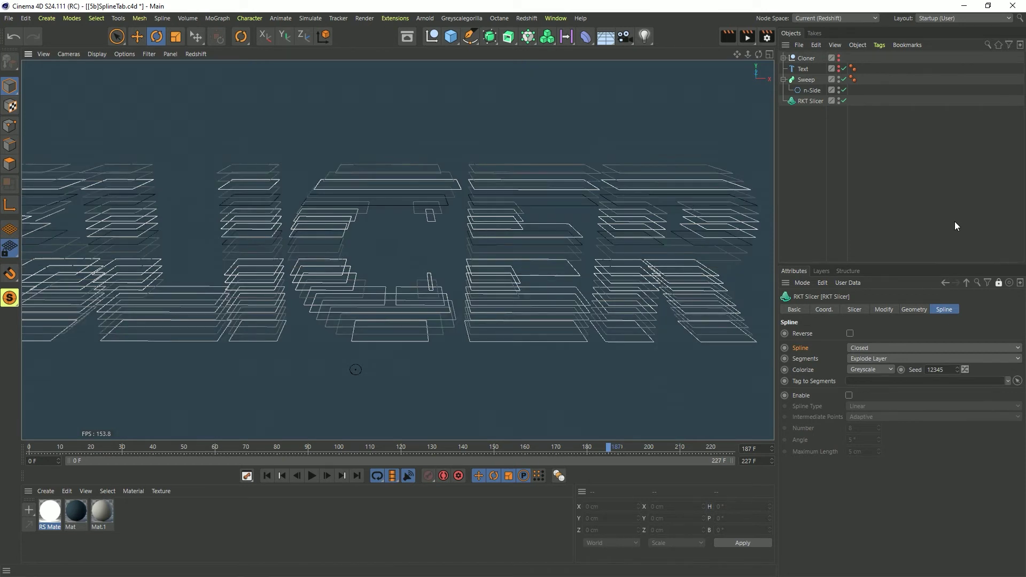
pyautogui.scroll(-2, 681, 274)
pyautogui.keyDown('alt'); pyautogui.moveTo(415, 255); pyautogui.dragTo(396, 250, button='middle'); pyautogui.keyUp('alt')
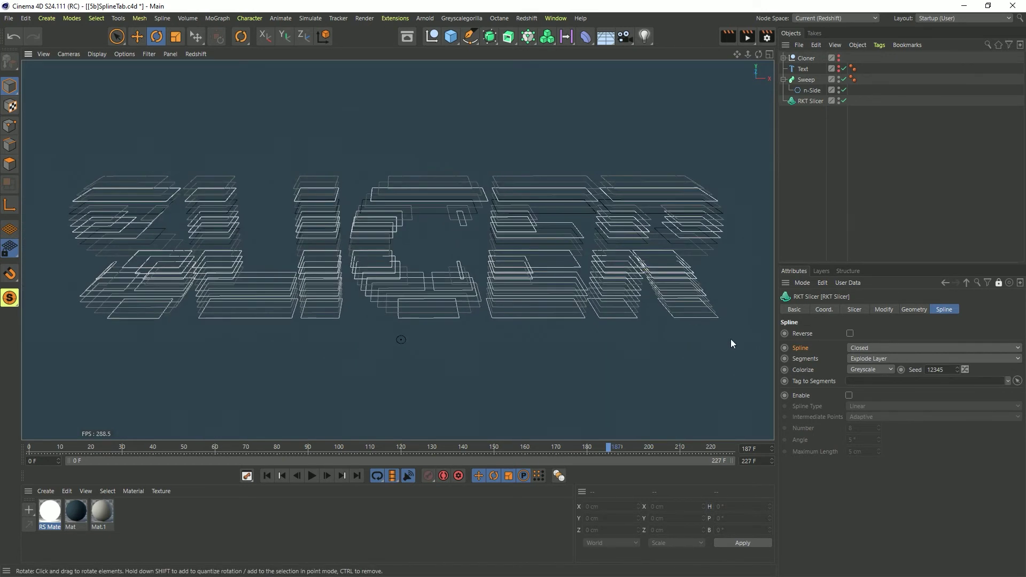
# Set the slicer's Colorize option to Random and regenerate the color seed several times.
pyautogui.click(870, 370)
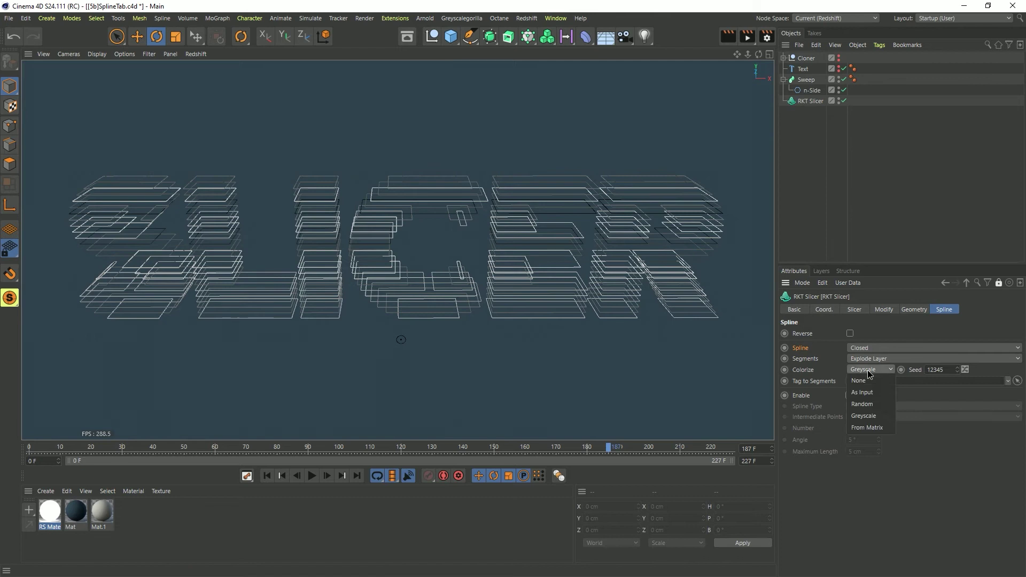
pyautogui.click(878, 405)
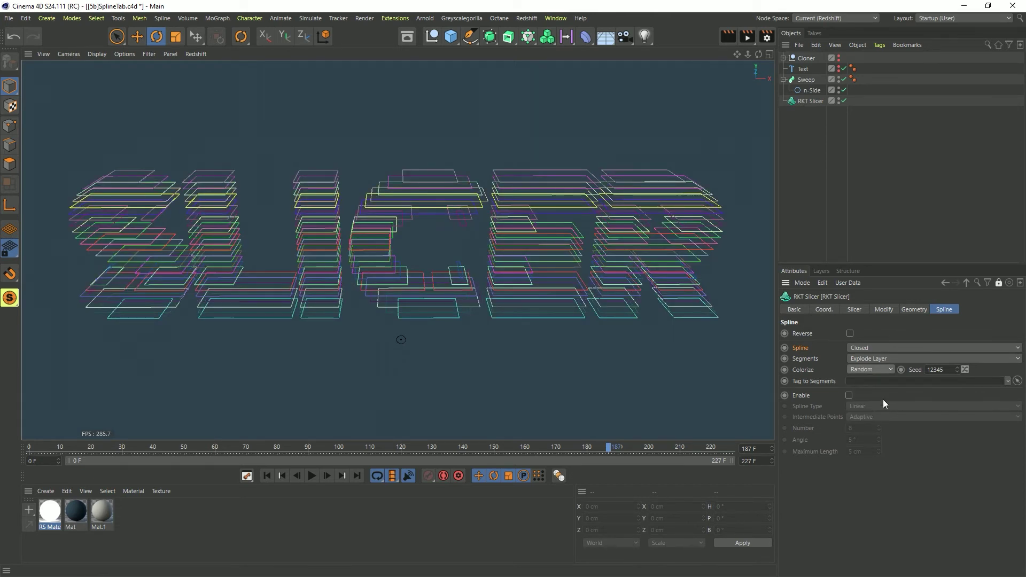
pyautogui.click(965, 369)
pyautogui.click(965, 369)
pyautogui.click(965, 369)
pyautogui.click(965, 369)
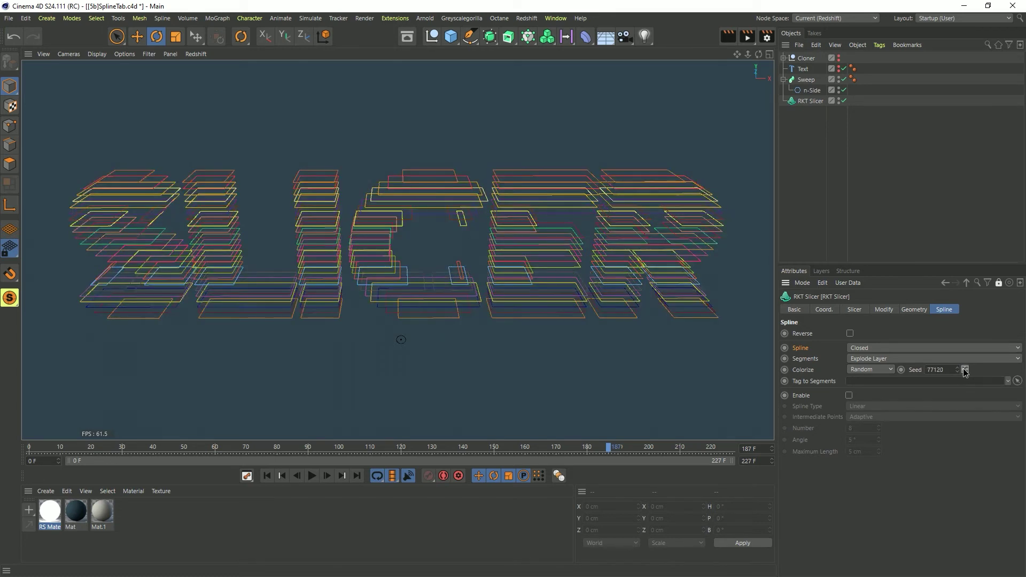
pyautogui.click(965, 369)
pyautogui.click(965, 369)
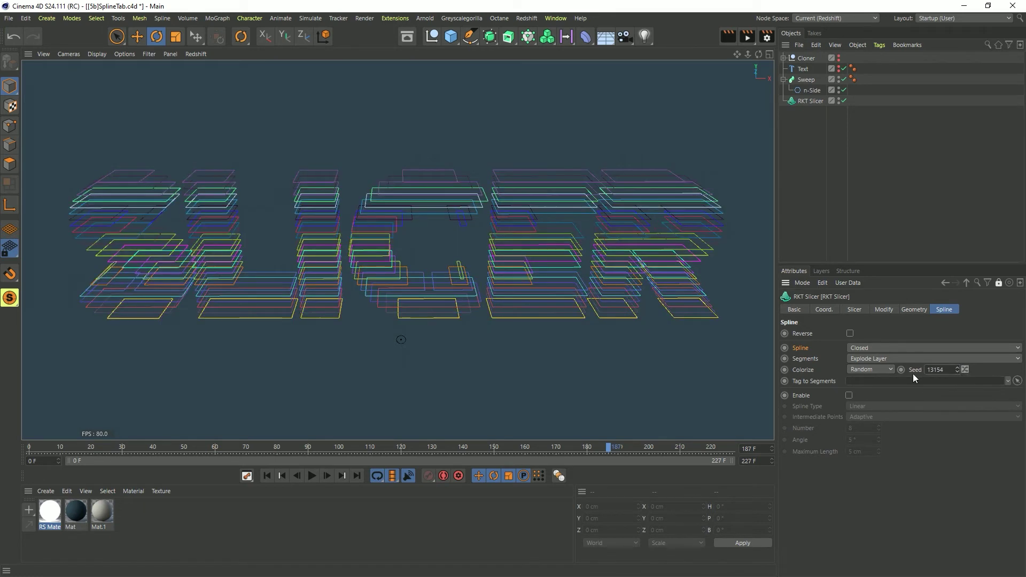
# Set the slicer's Segments option to Explode All and its Colorize option to As Input.
pyautogui.click(882, 370)
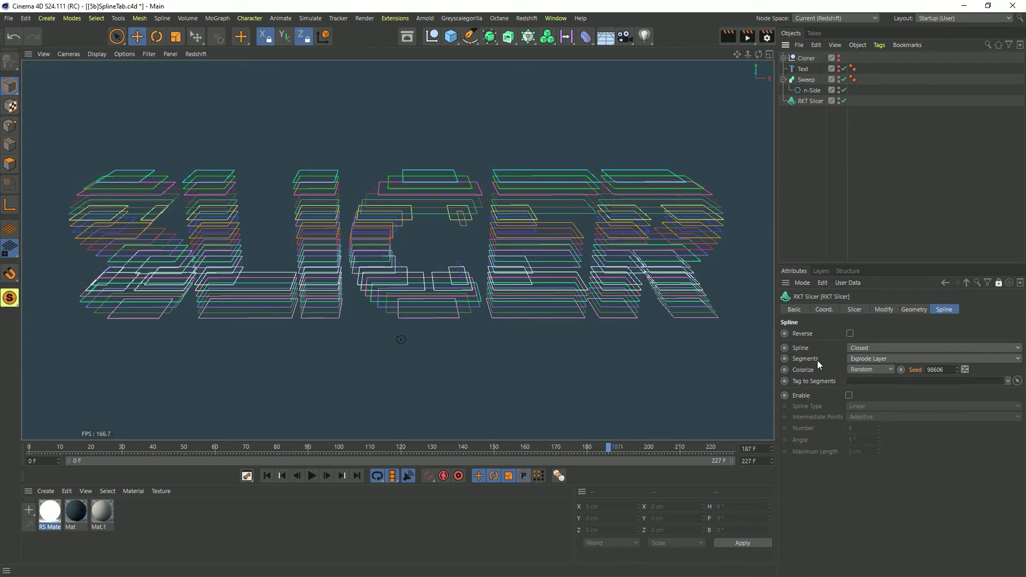
pyautogui.click(866, 358)
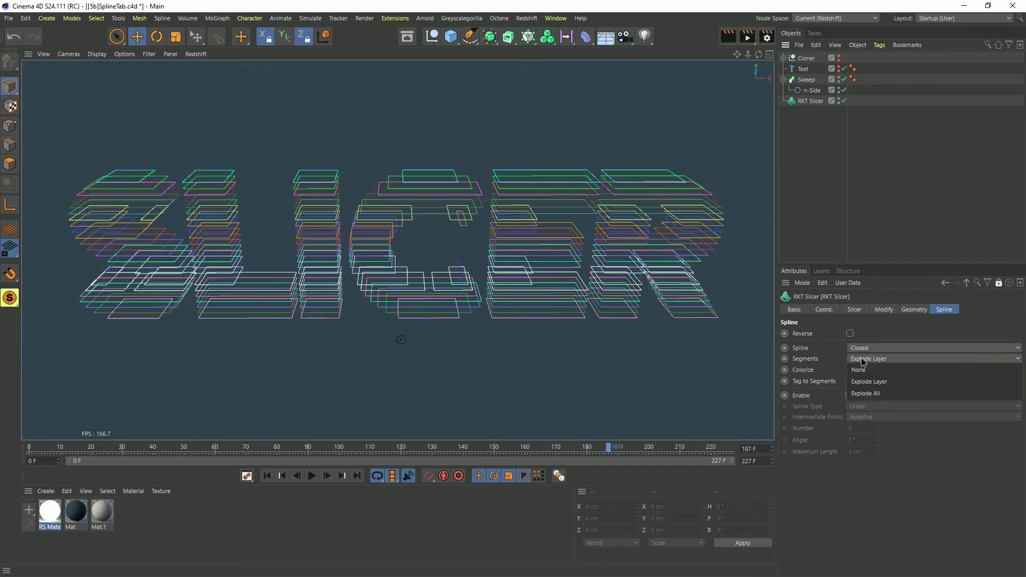
pyautogui.click(863, 373)
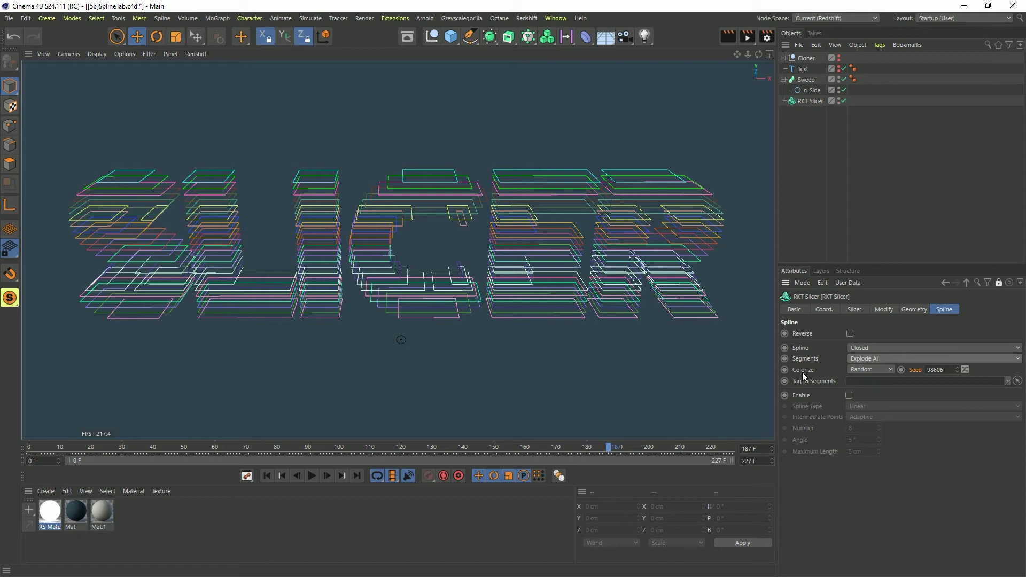
pyautogui.click(867, 370)
pyautogui.click(865, 391)
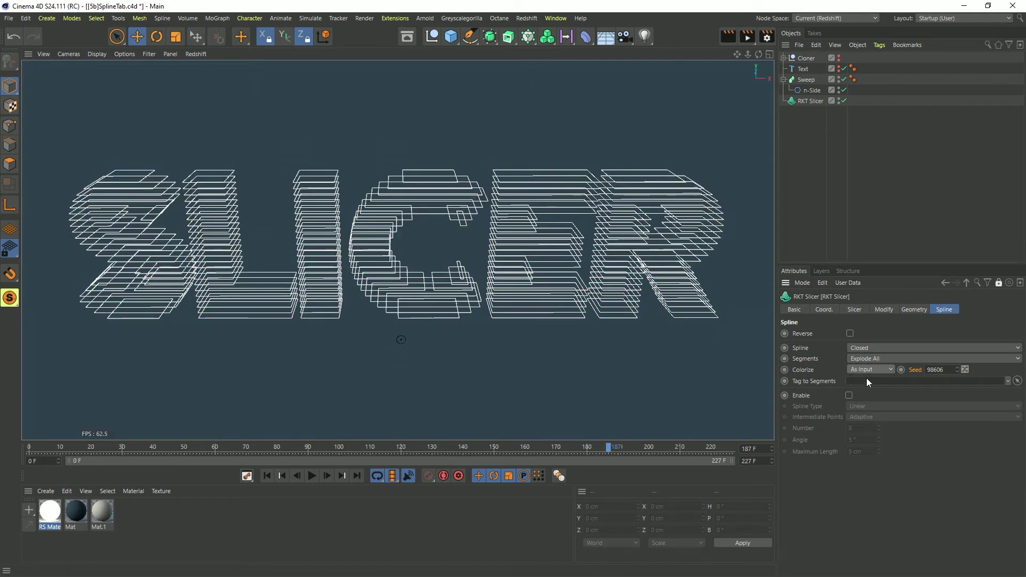
# Unlock the attributes view and bring up the Text object's basic properties.
pyautogui.click(998, 283)
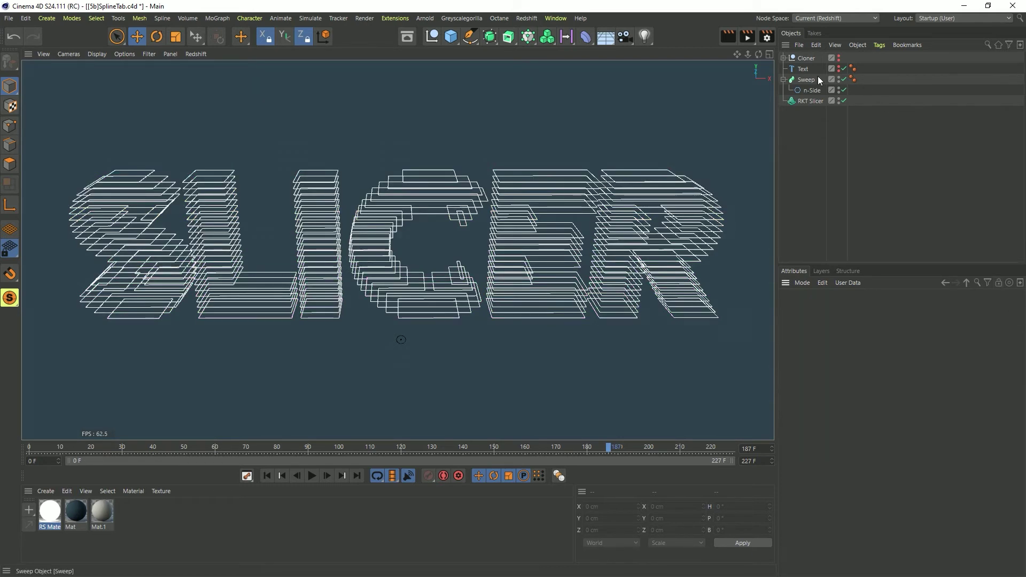
pyautogui.click(802, 70)
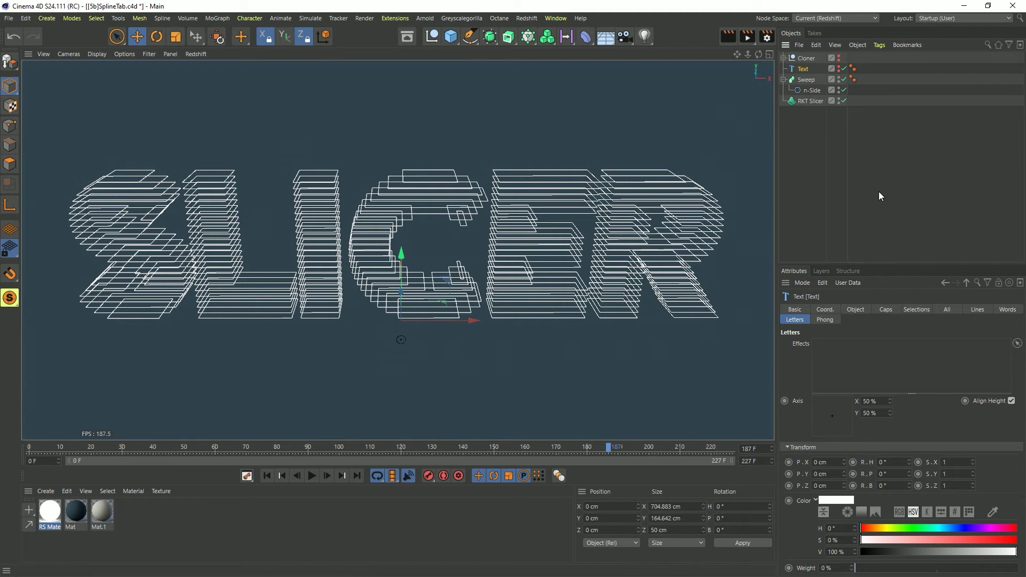
pyautogui.click(853, 309)
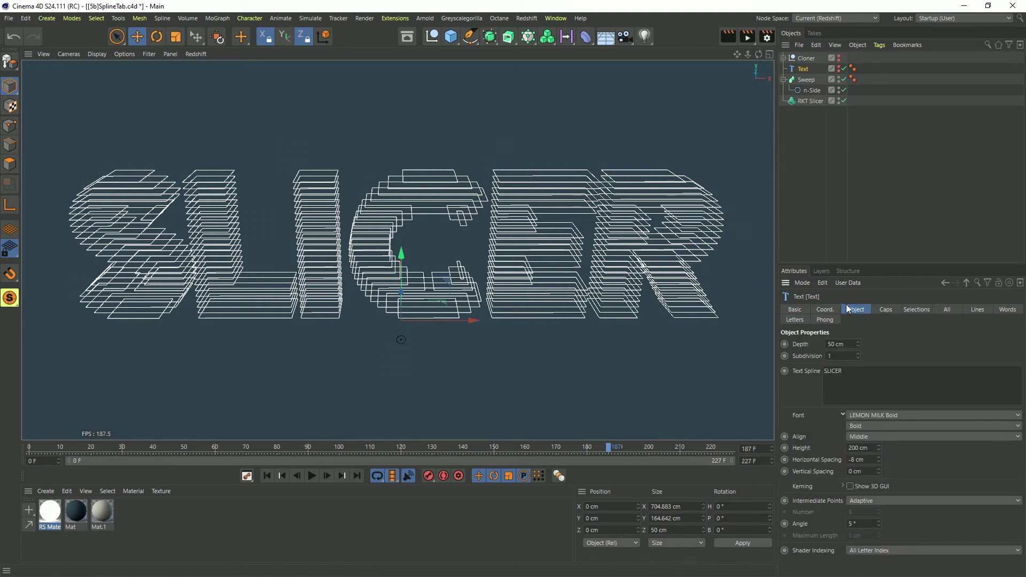
pyautogui.click(795, 310)
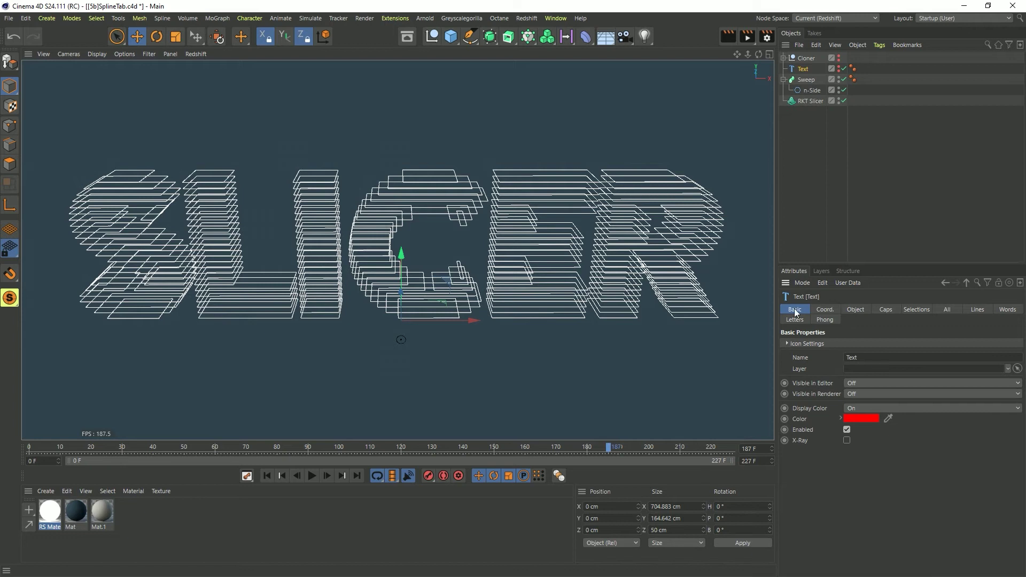
# Try the Text object's Display Color set to Off and return it to On.
pyautogui.click(857, 408)
pyautogui.click(865, 421)
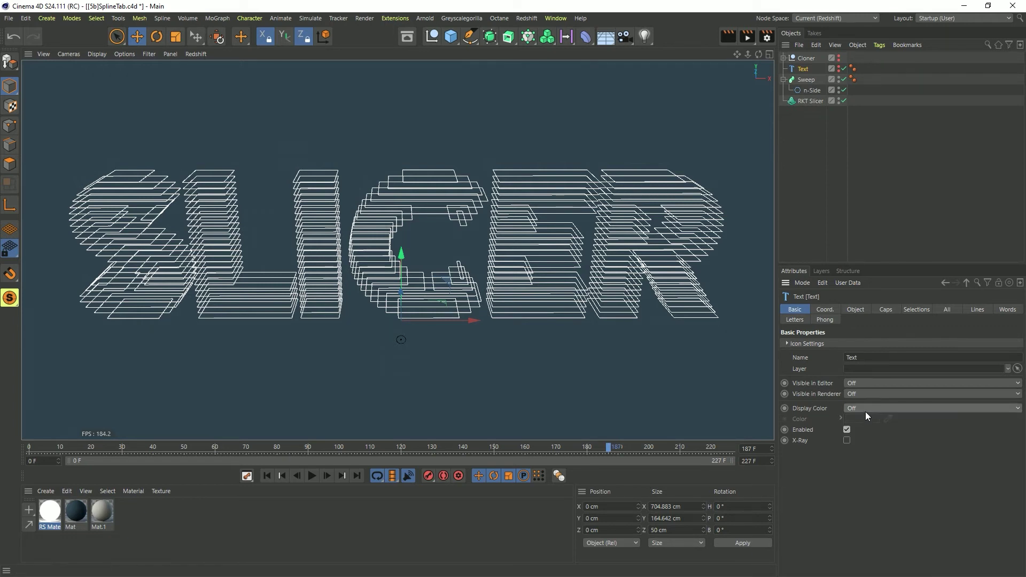
pyautogui.click(861, 409)
pyautogui.click(859, 441)
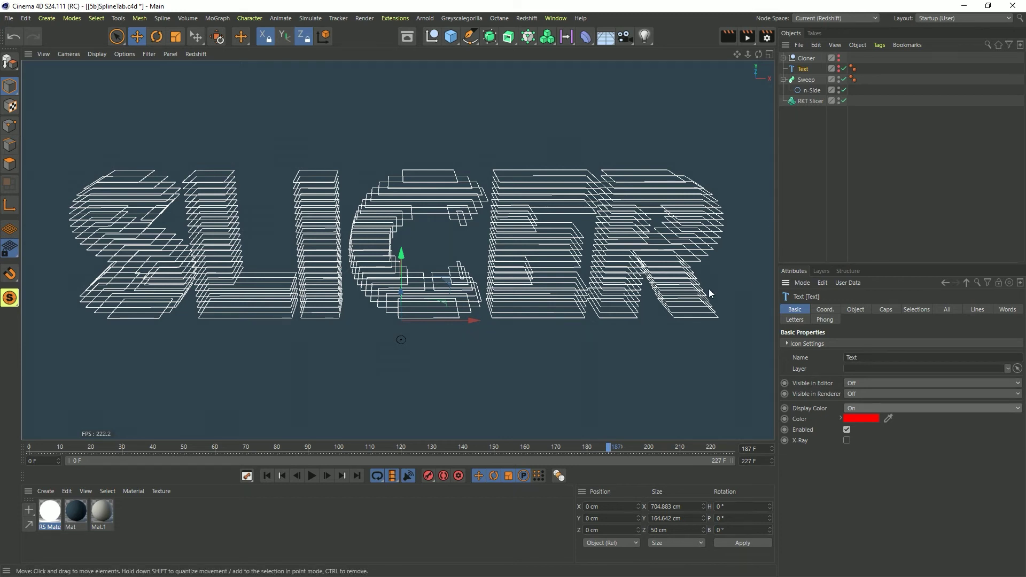
# Change the Text object's letter color to a green with hue 154°, saturation 86% and value 100%.
pyautogui.click(800, 321)
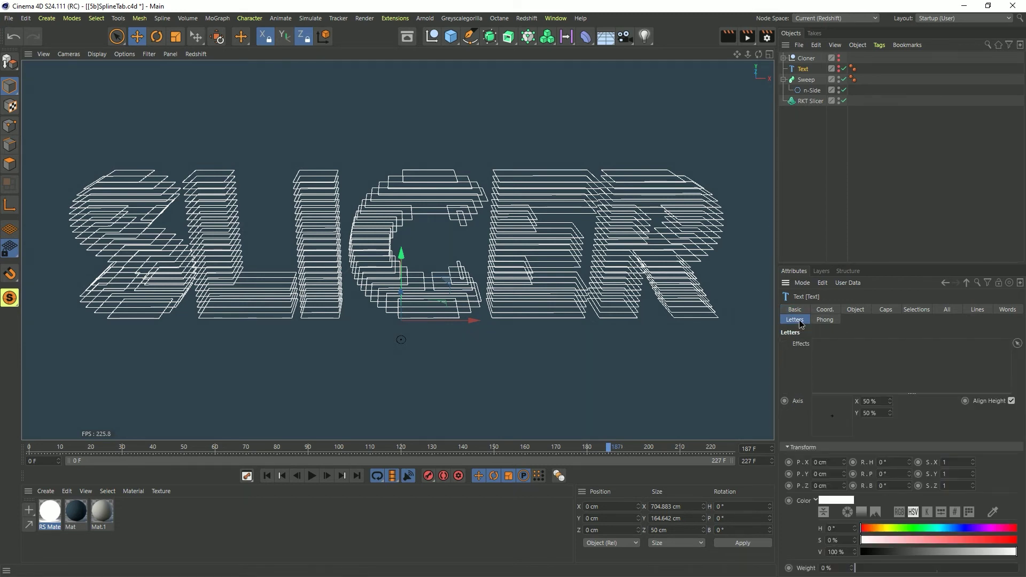
pyautogui.click(802, 447)
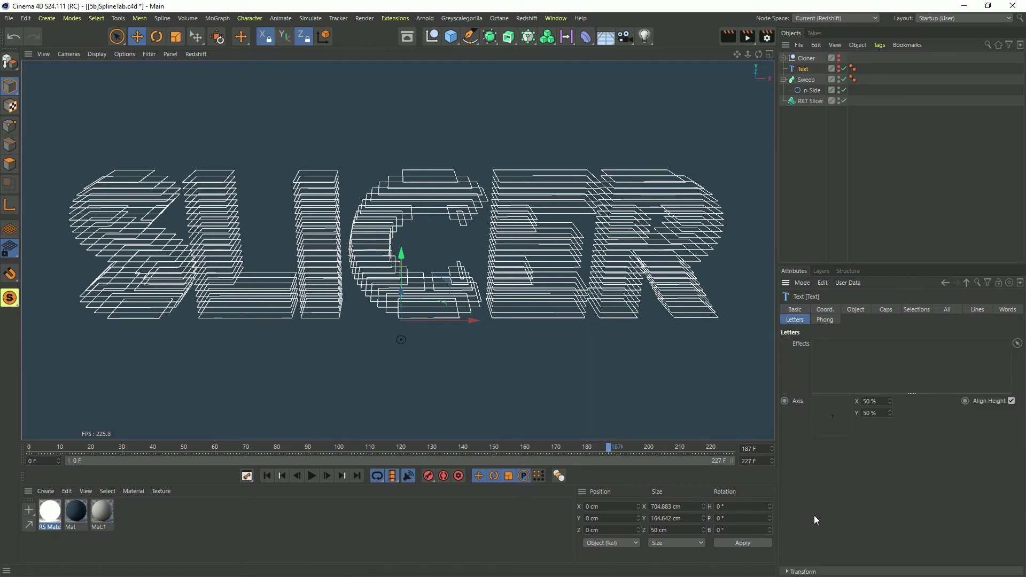
pyautogui.click(811, 571)
pyautogui.moveTo(947, 541); pyautogui.dragTo(929, 529)
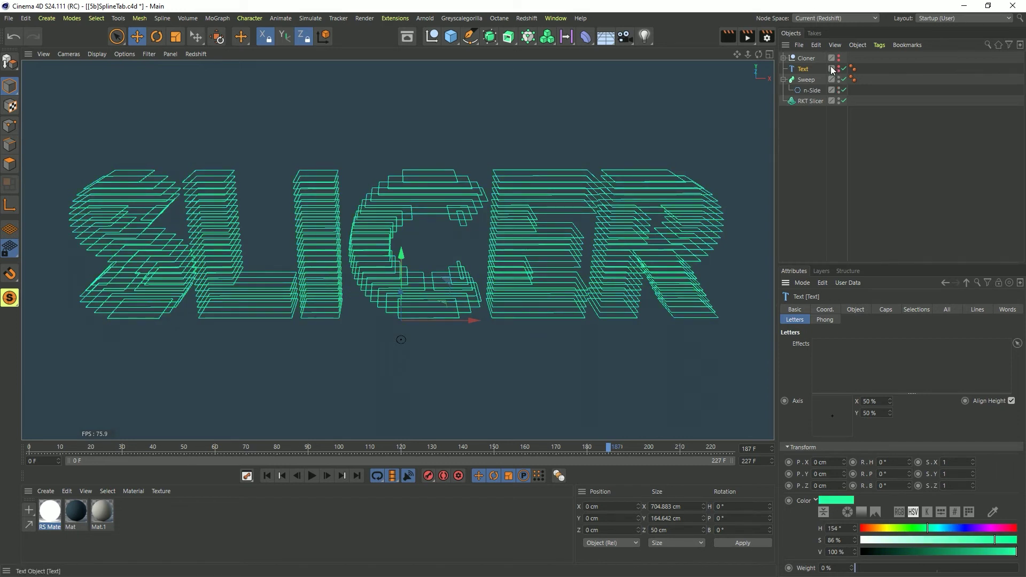
# Disable Text as a source object of the RKT Slicer and make the Cloner null visible.
pyautogui.click(811, 101)
pyautogui.click(845, 309)
pyautogui.click(874, 349)
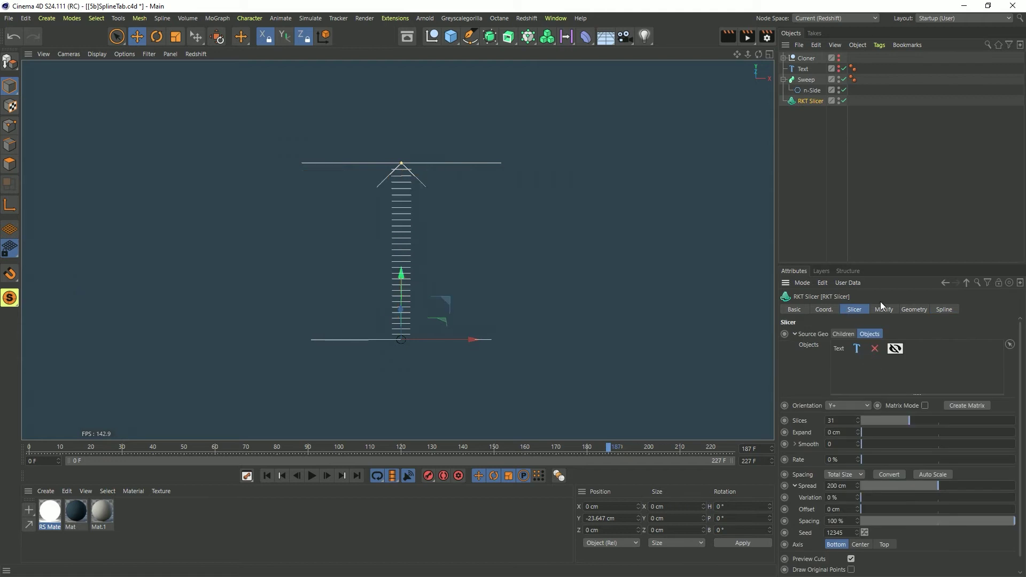
pyautogui.click(840, 57)
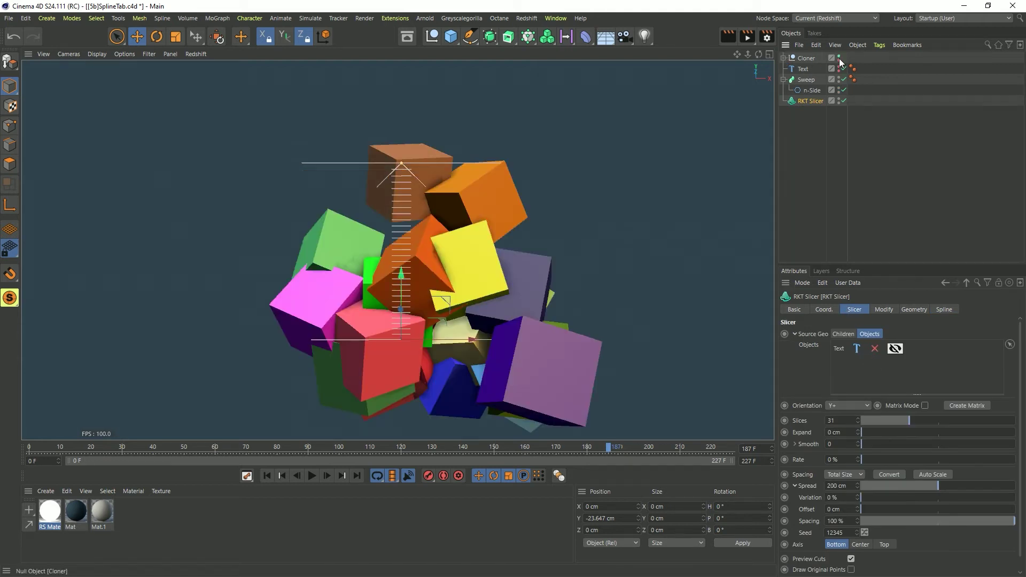
pyautogui.click(839, 57)
pyautogui.click(839, 58)
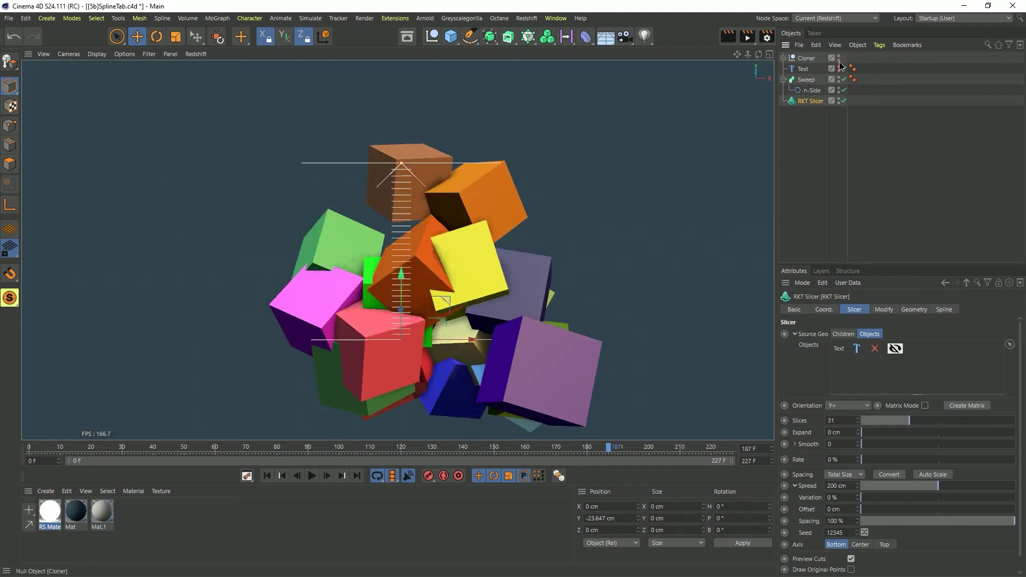
# Add the Cloner nested in the Cloner null to the slicer's source objects and hide the null.
pyautogui.click(783, 58)
pyautogui.click(812, 89)
pyautogui.click(817, 145)
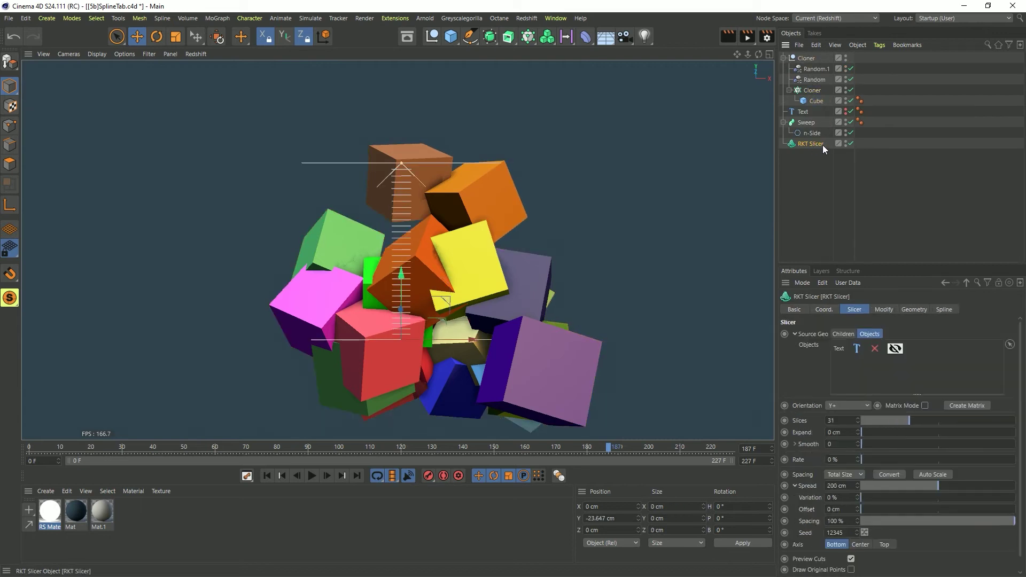
pyautogui.moveTo(878, 374); pyautogui.dragTo(874, 376)
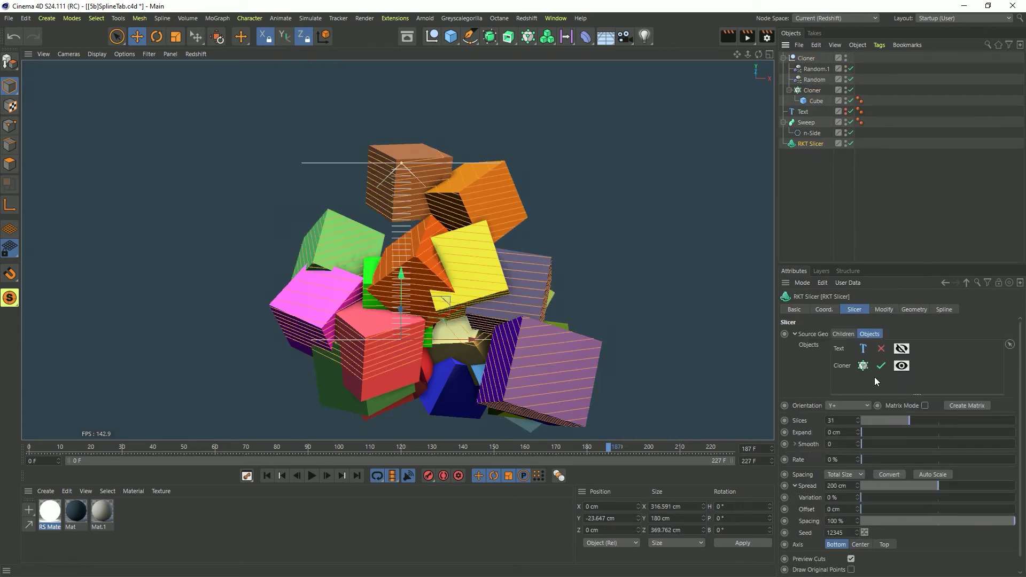
pyautogui.click(846, 56)
pyautogui.click(845, 55)
pyautogui.click(905, 158)
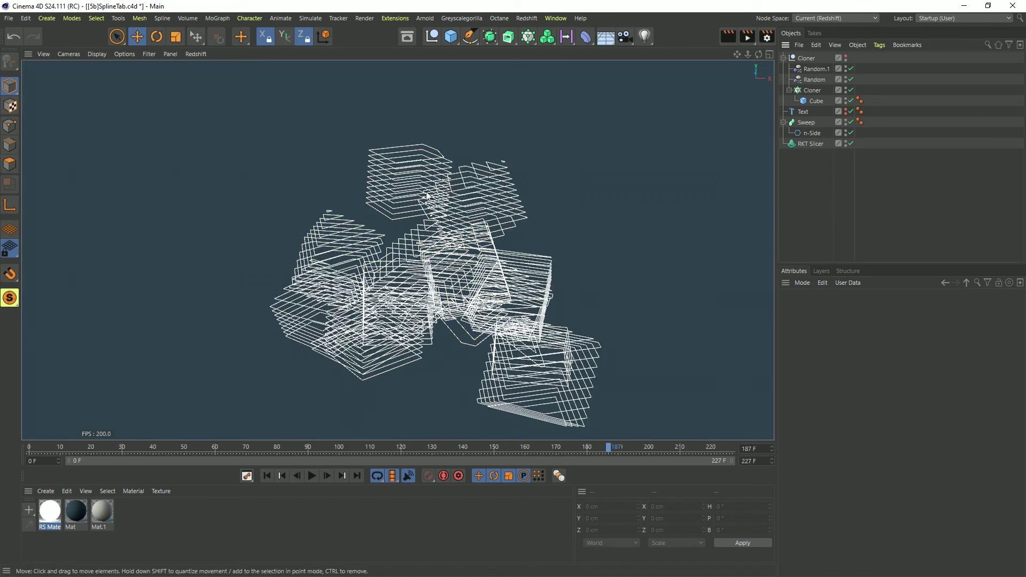
# Review the slicer's spline options and examine the As Input colors on the sliced cubes with the slicer deselected.
pyautogui.click(817, 144)
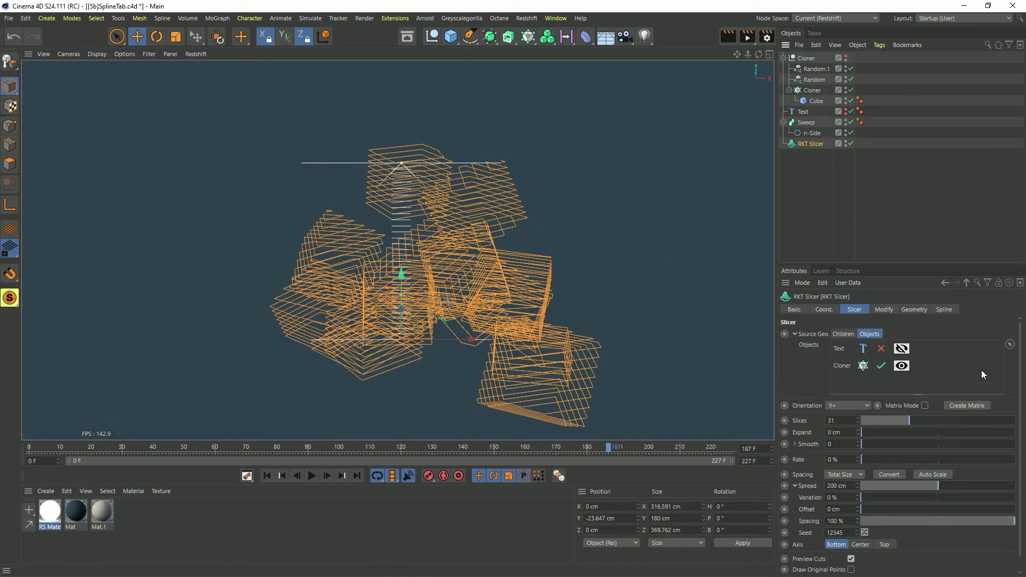
pyautogui.click(944, 309)
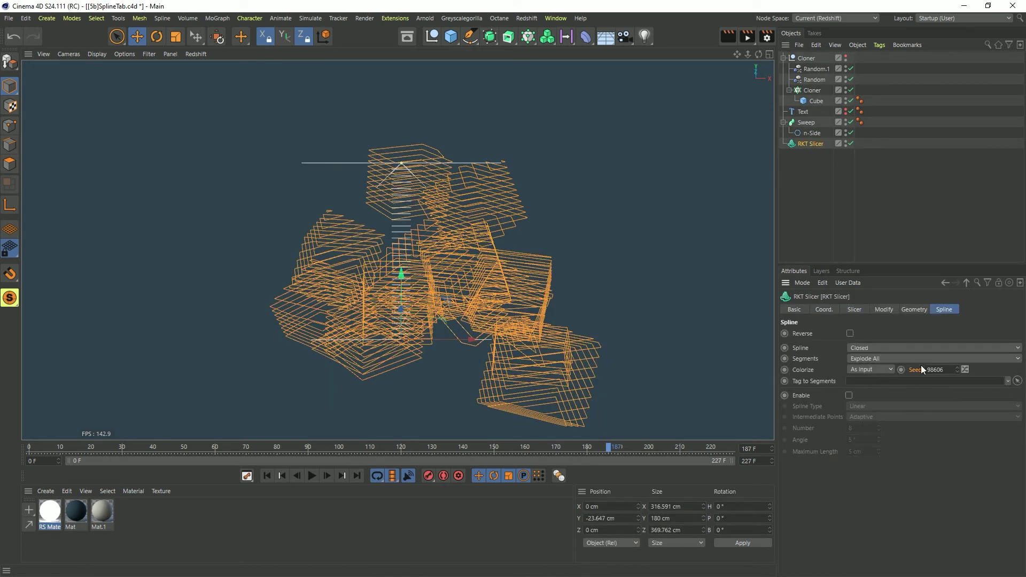
pyautogui.click(854, 208)
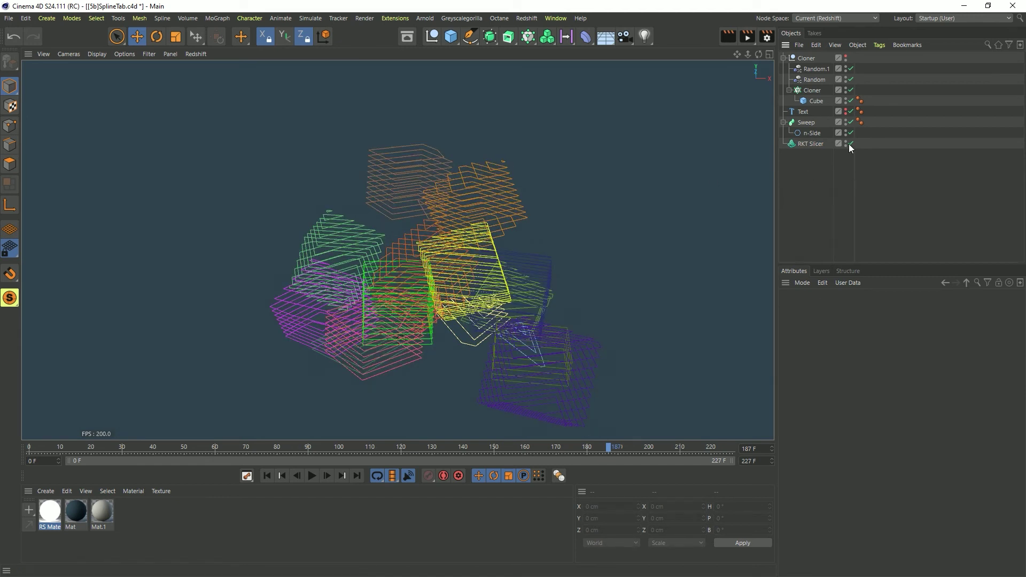
pyautogui.click(814, 144)
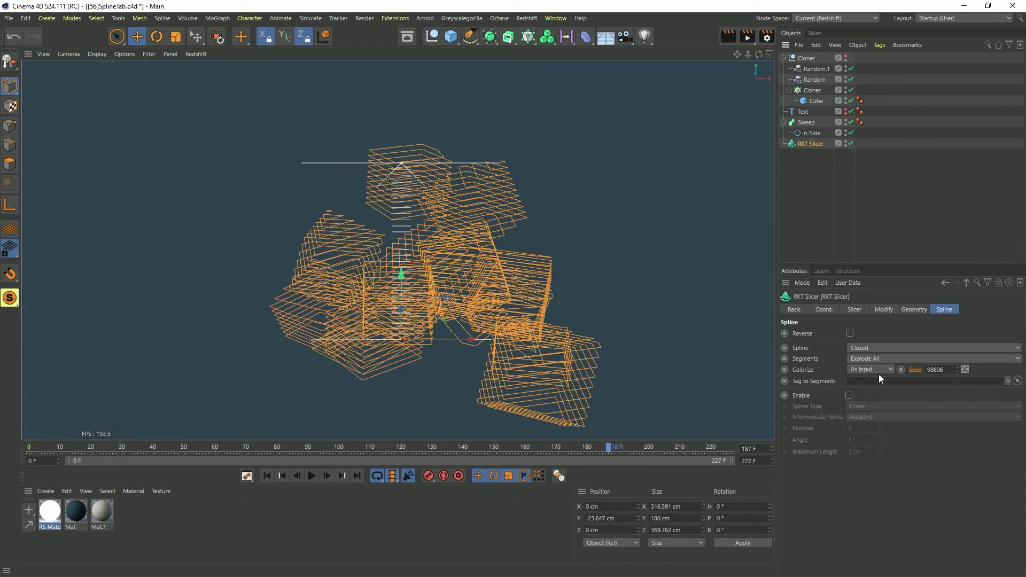
pyautogui.click(810, 206)
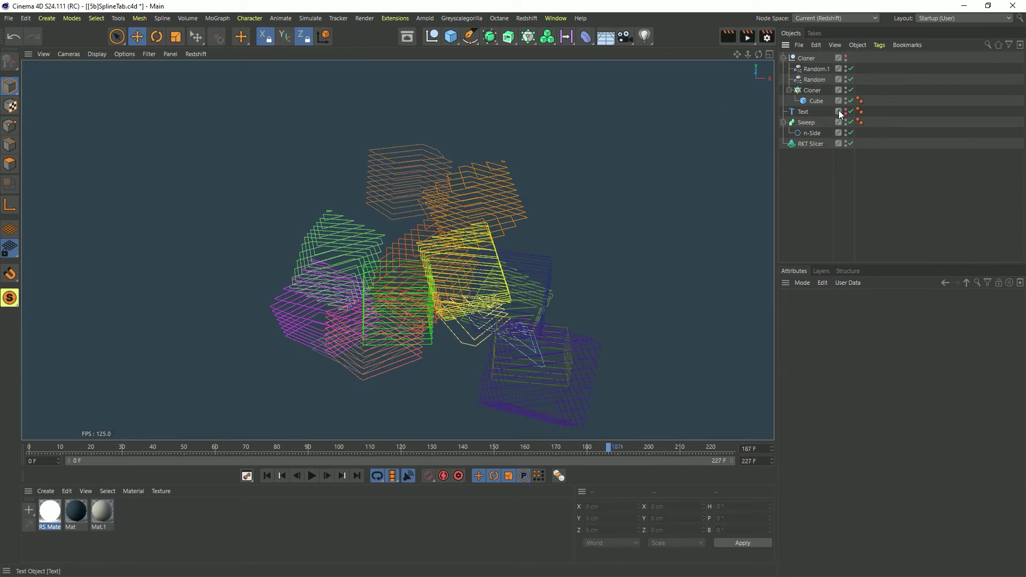
# Enable Text and disable Cloner in the slicer's source objects, and deselect the slicer.
pyautogui.click(810, 144)
pyautogui.click(854, 309)
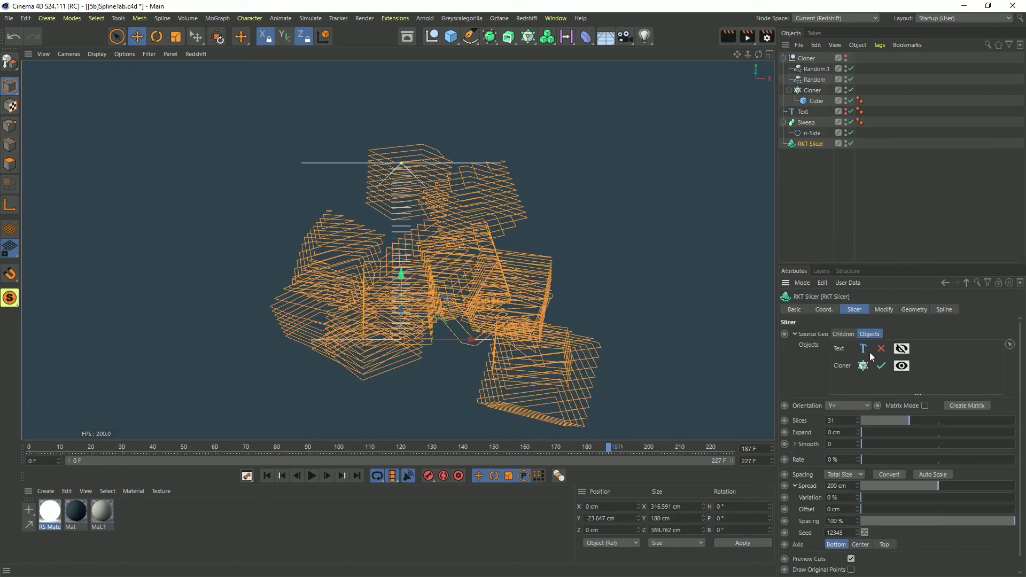
pyautogui.click(881, 349)
pyautogui.click(881, 366)
pyautogui.click(833, 186)
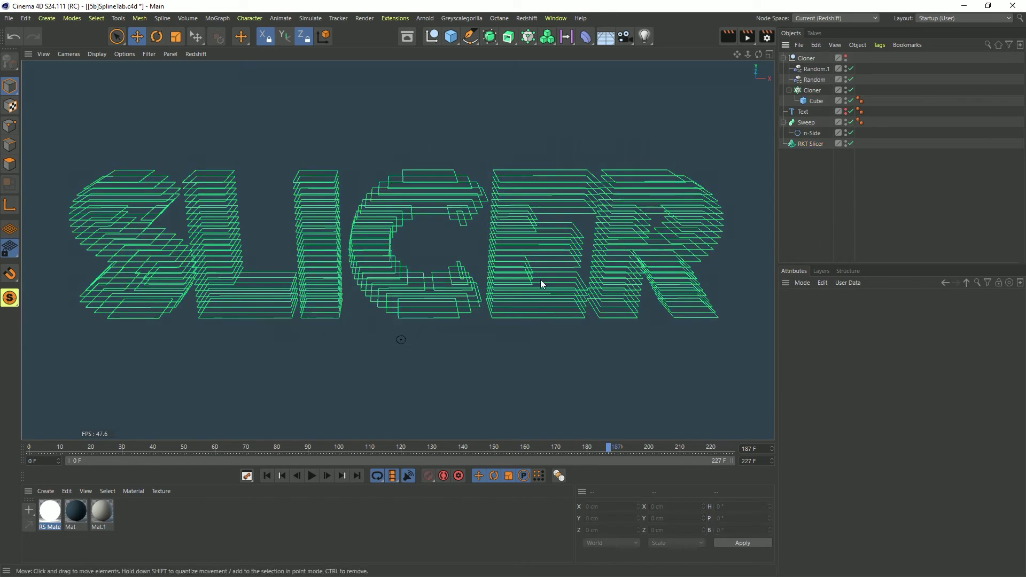
# Set the slicer's Colorize to Random and Segments to Explode Layer, and deselect it to view the layer colors.
pyautogui.click(821, 145)
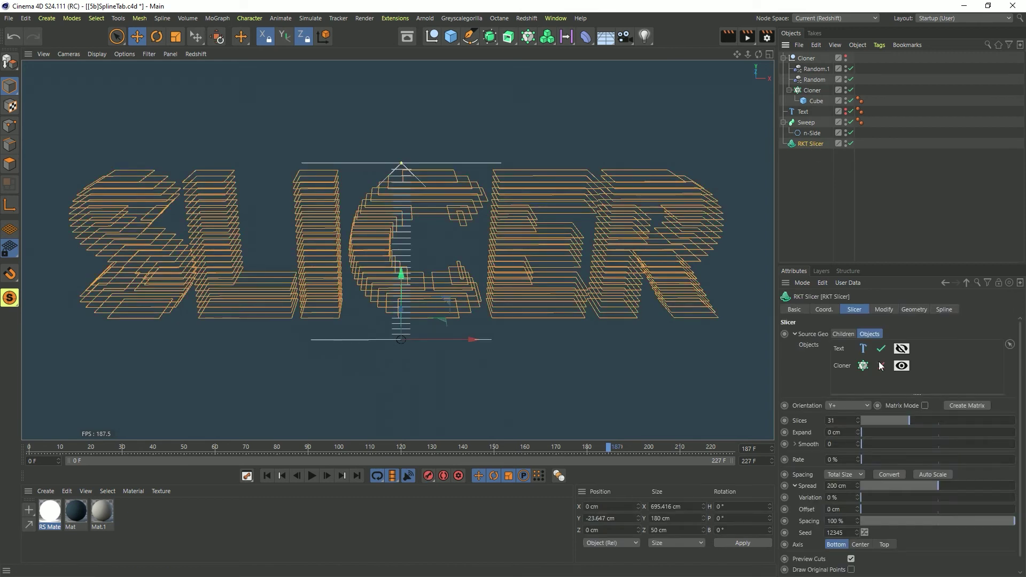
pyautogui.click(943, 310)
pyautogui.click(877, 370)
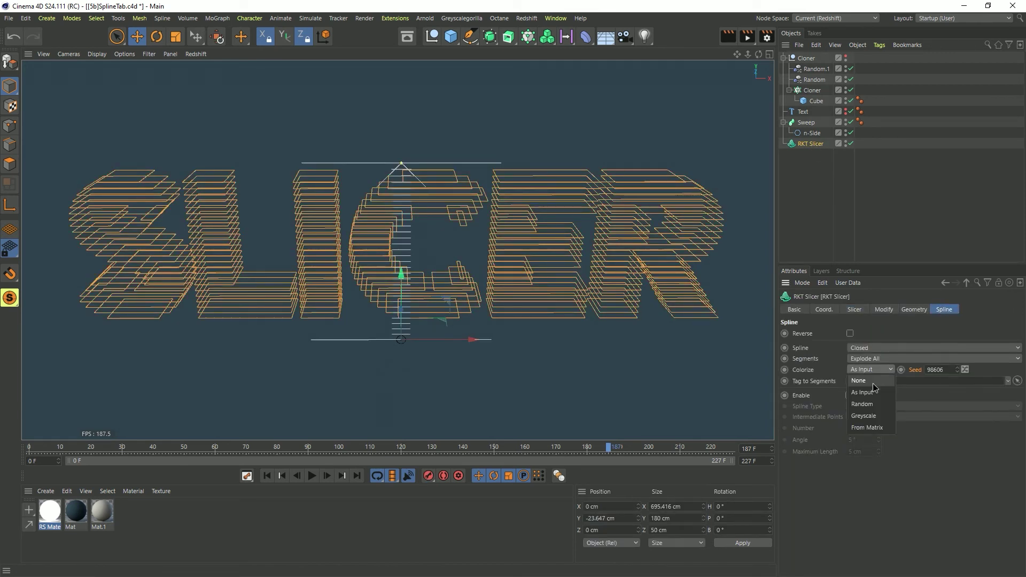
pyautogui.click(877, 383)
pyautogui.click(865, 359)
pyautogui.click(859, 381)
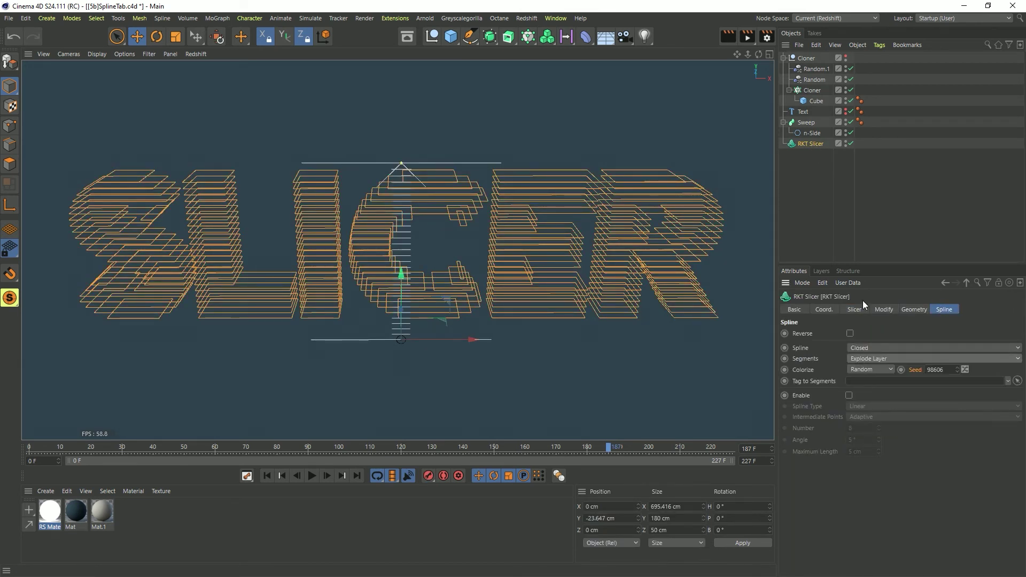
pyautogui.click(816, 209)
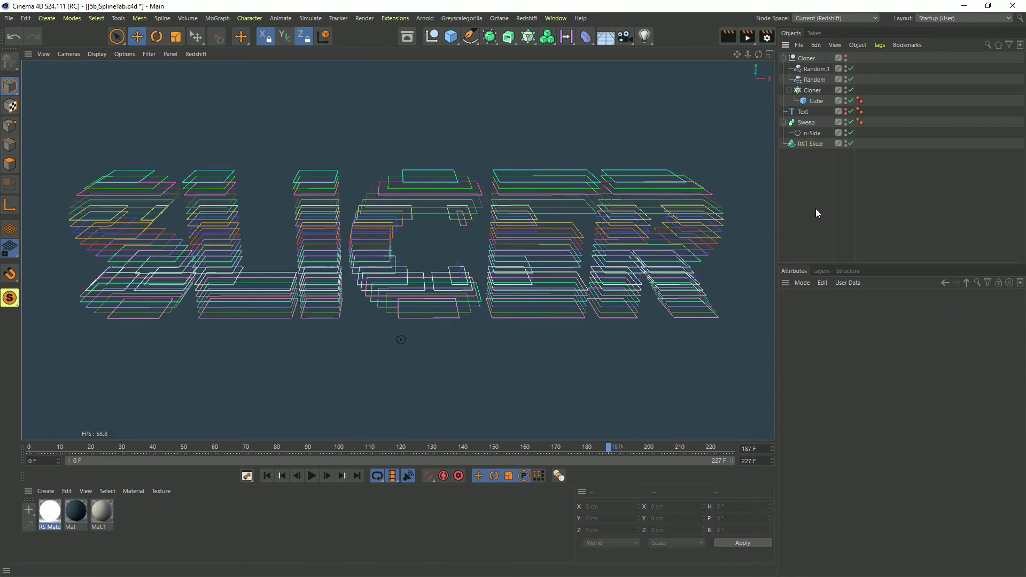
# Increase the slicer's slice count considerably for a denser stack of text contours, and deselect the slicer.
pyautogui.click(811, 144)
pyautogui.click(854, 309)
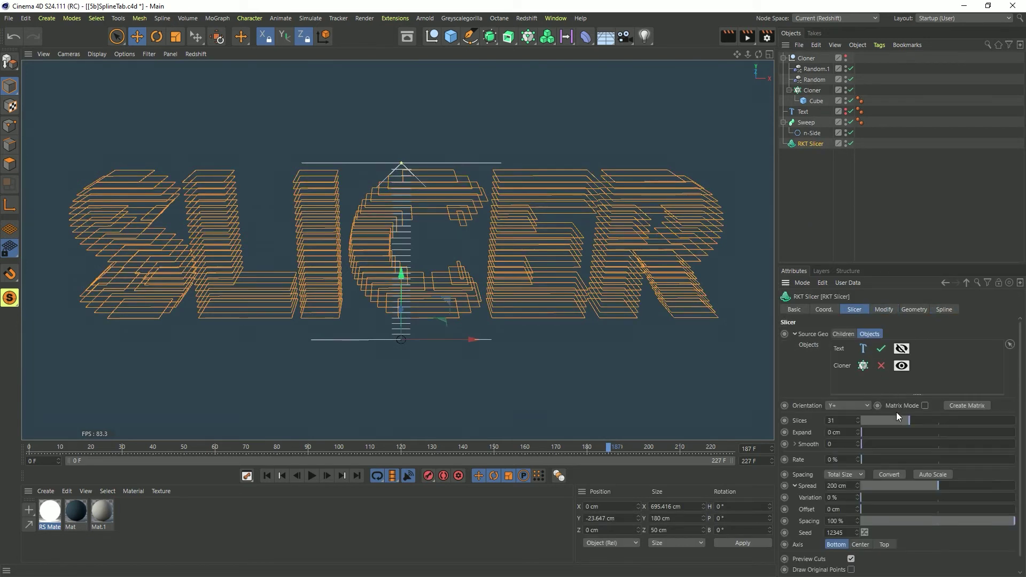
pyautogui.moveTo(898, 420); pyautogui.dragTo(967, 422)
pyautogui.click(815, 196)
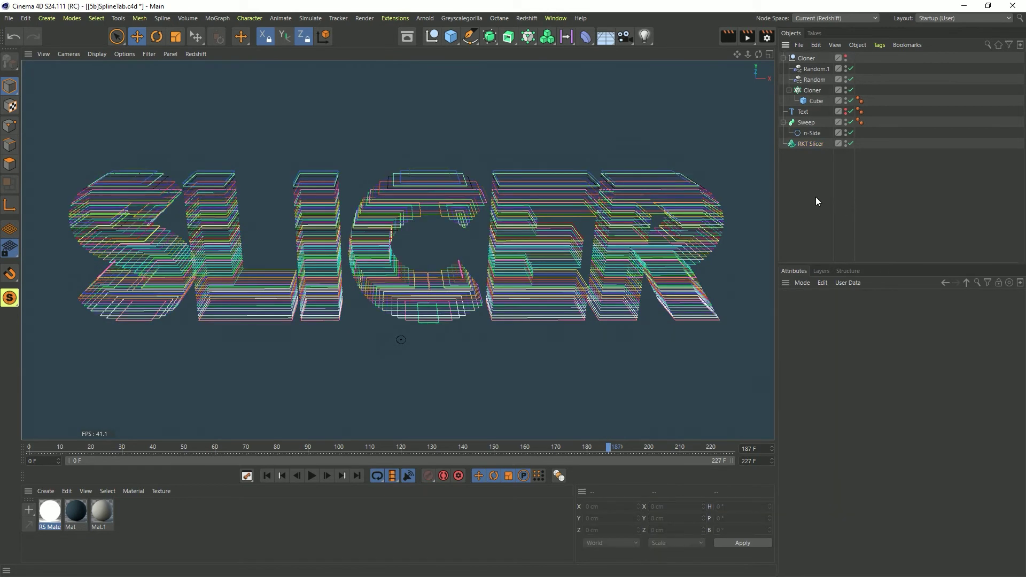
# Enable the RKT Slicer's spline type override and set the Spline Type to B-Spline.
pyautogui.click(811, 145)
pyautogui.click(943, 310)
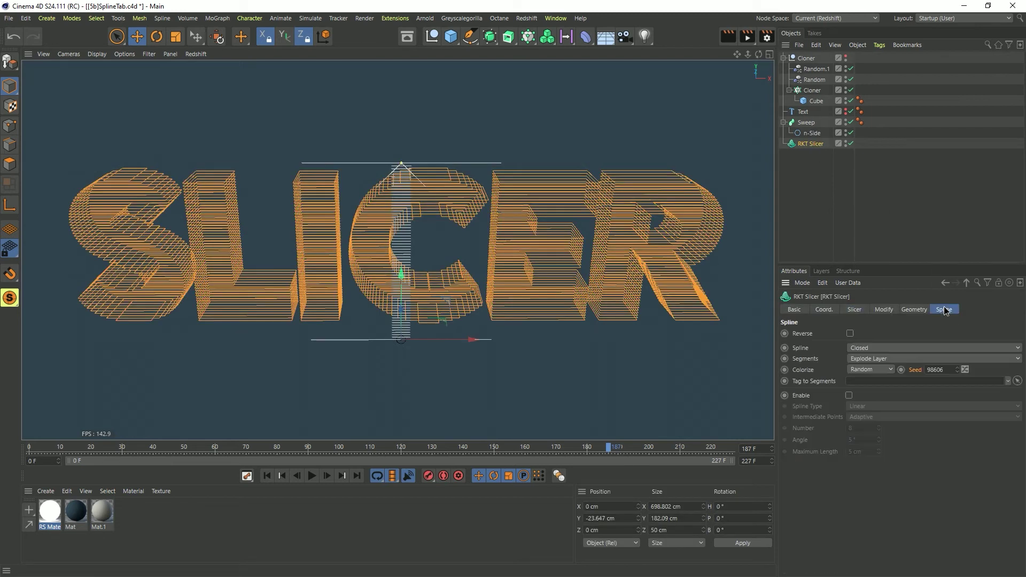
pyautogui.click(848, 396)
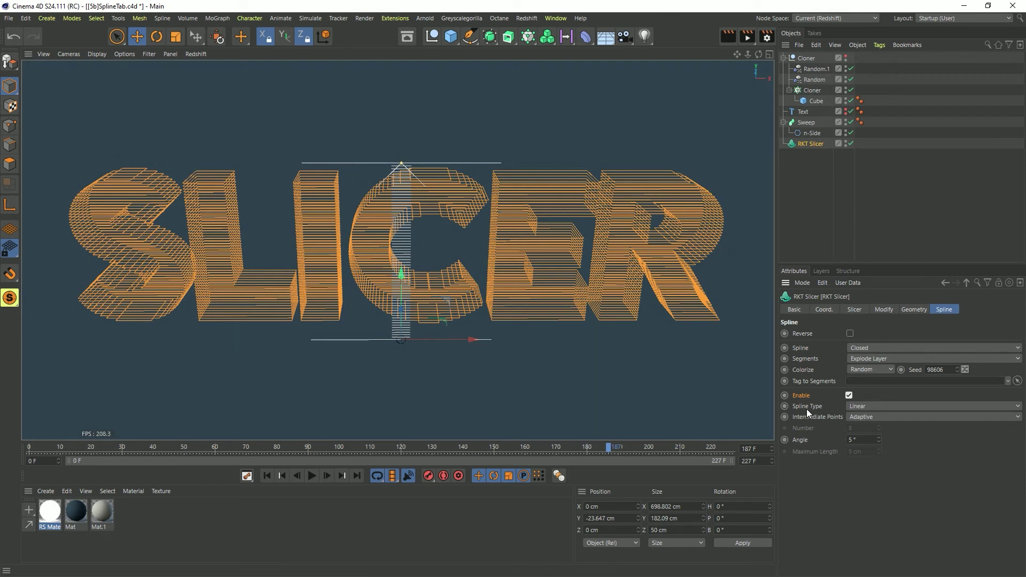
pyautogui.click(864, 406)
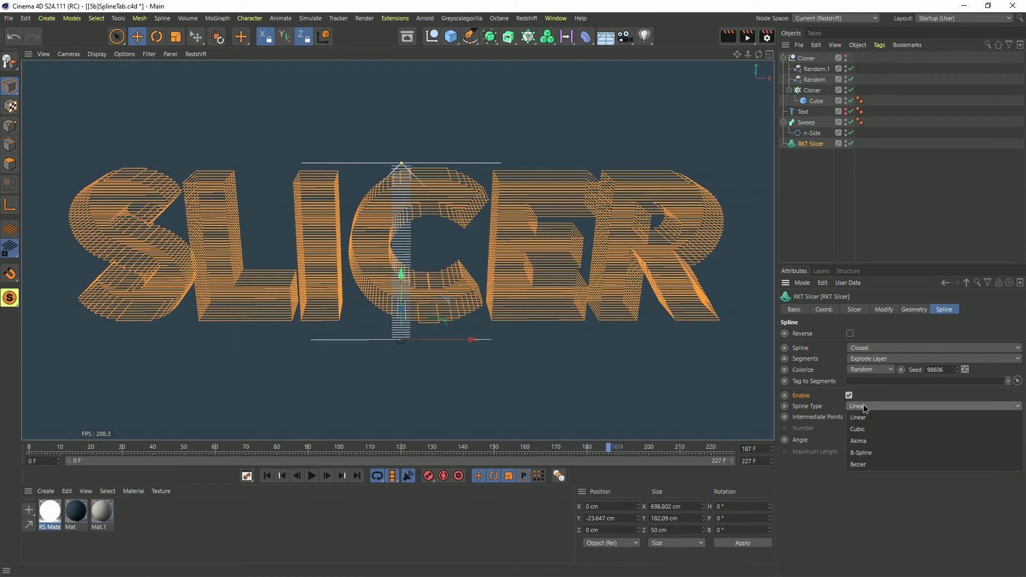
pyautogui.click(879, 453)
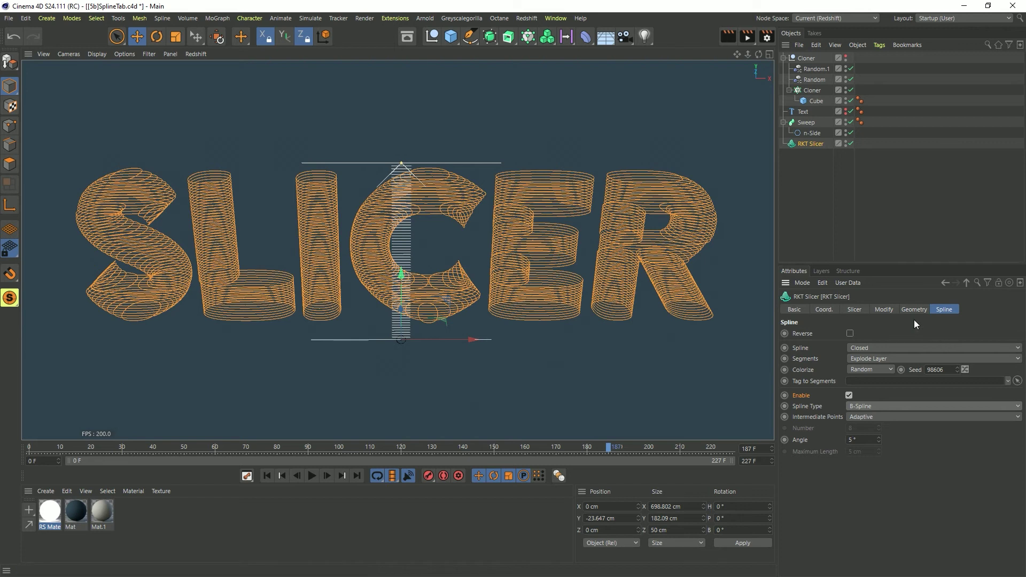
# Turn the slicer's Remove Redundant Points option off and back on to compare the B-Spline contours.
pyautogui.click(882, 310)
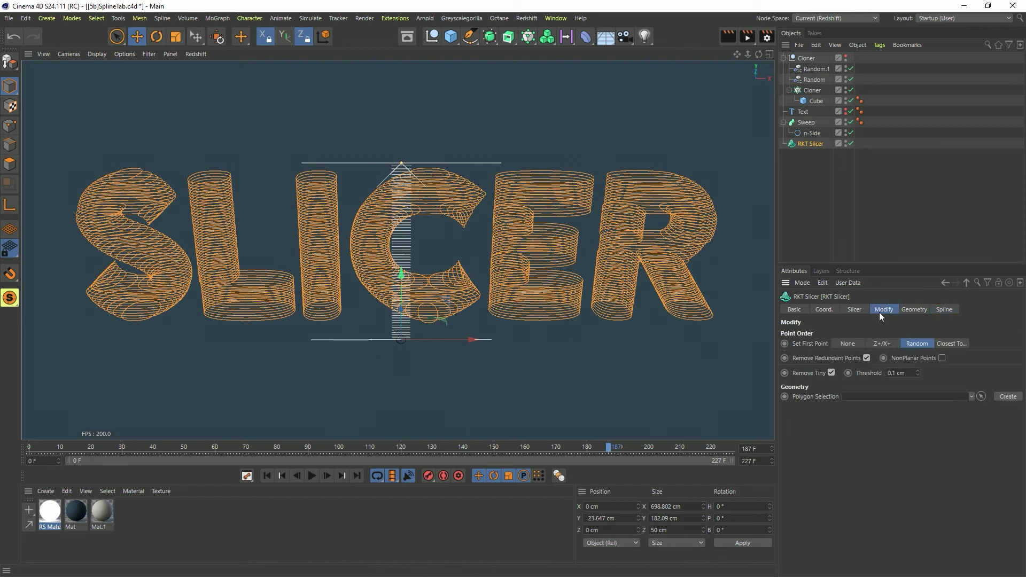
pyautogui.click(866, 358)
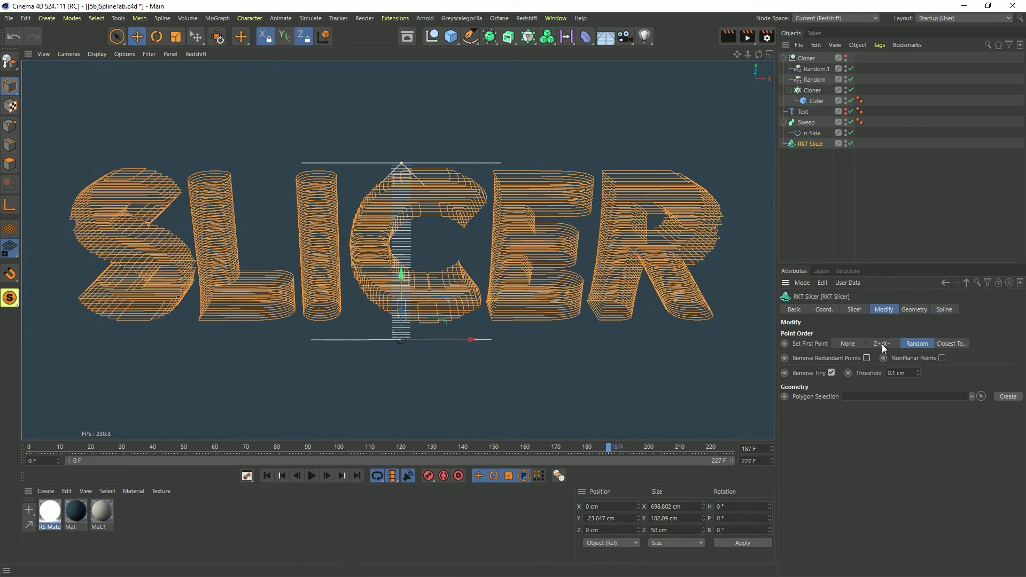
pyautogui.click(867, 358)
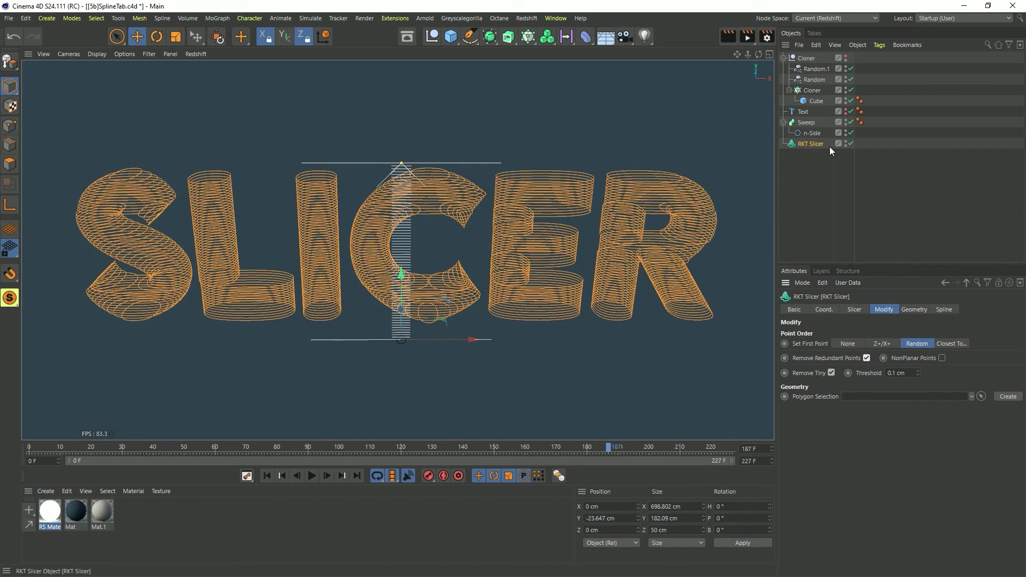
# Rotate the slicer to a bank angle of about -26.4° and auto-scale its spread to cover the whole text.
pyautogui.press('r')
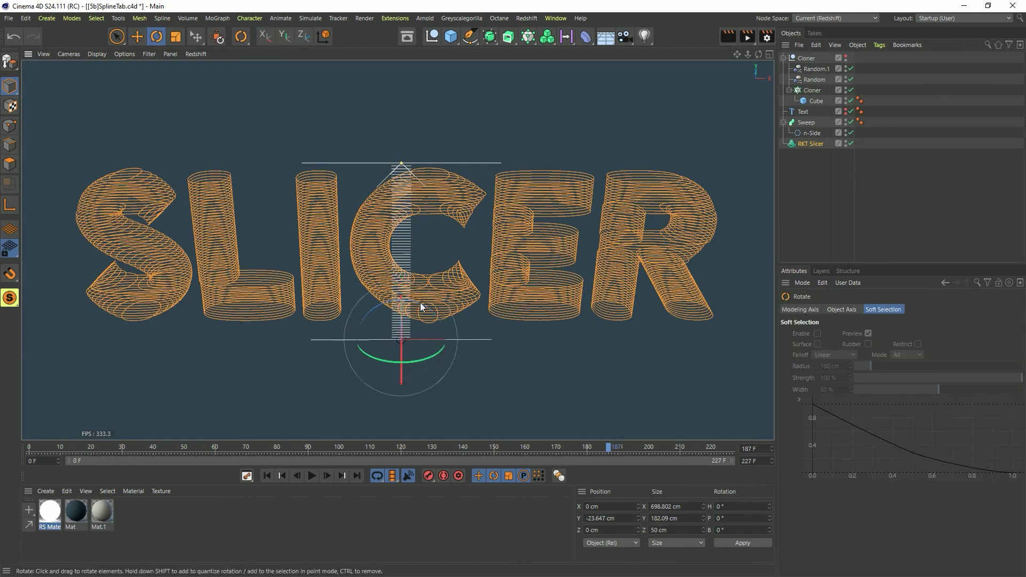
pyautogui.moveTo(419, 305); pyautogui.dragTo(400, 293)
pyautogui.click(810, 144)
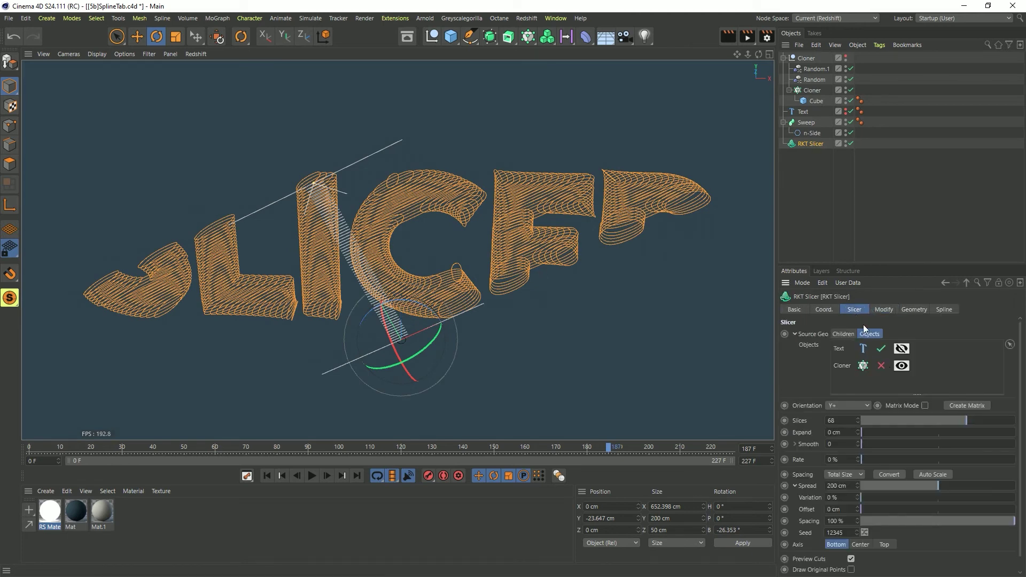
pyautogui.click(936, 475)
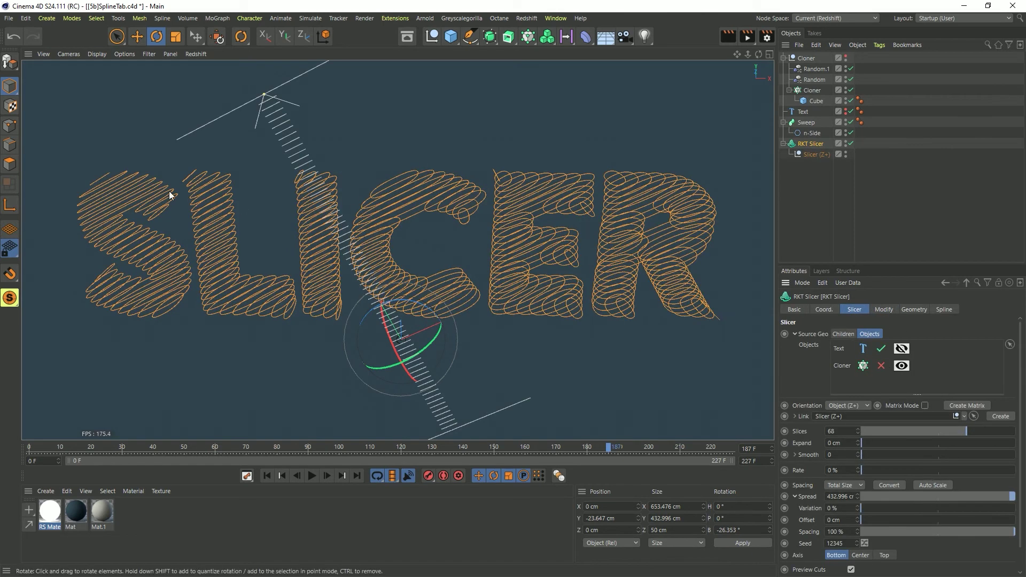
# Raise the slicer's Slices to 100 and deselect it to view the colored spline contours.
pyautogui.moveTo(961, 431); pyautogui.dragTo(1018, 432)
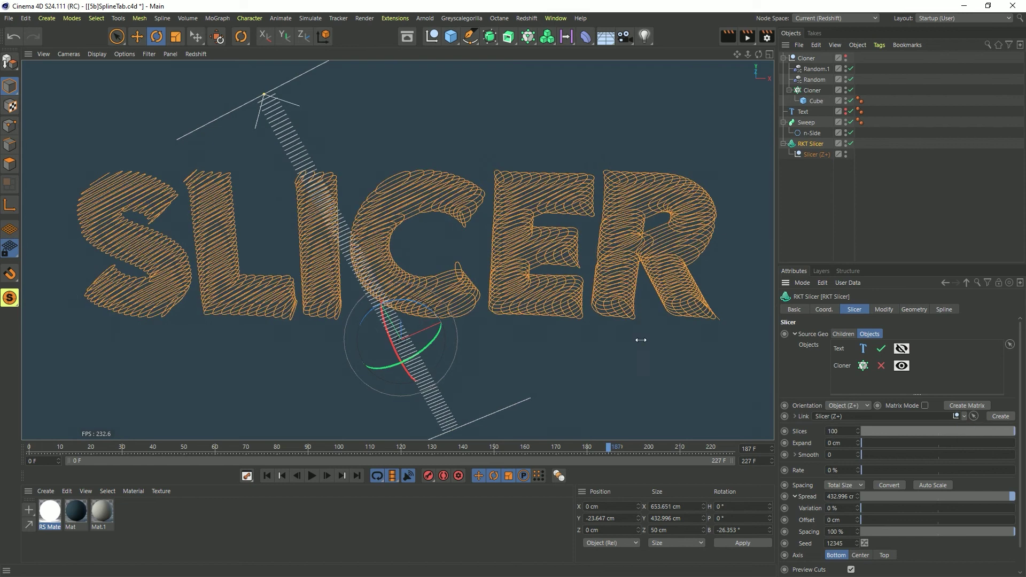
pyautogui.click(944, 311)
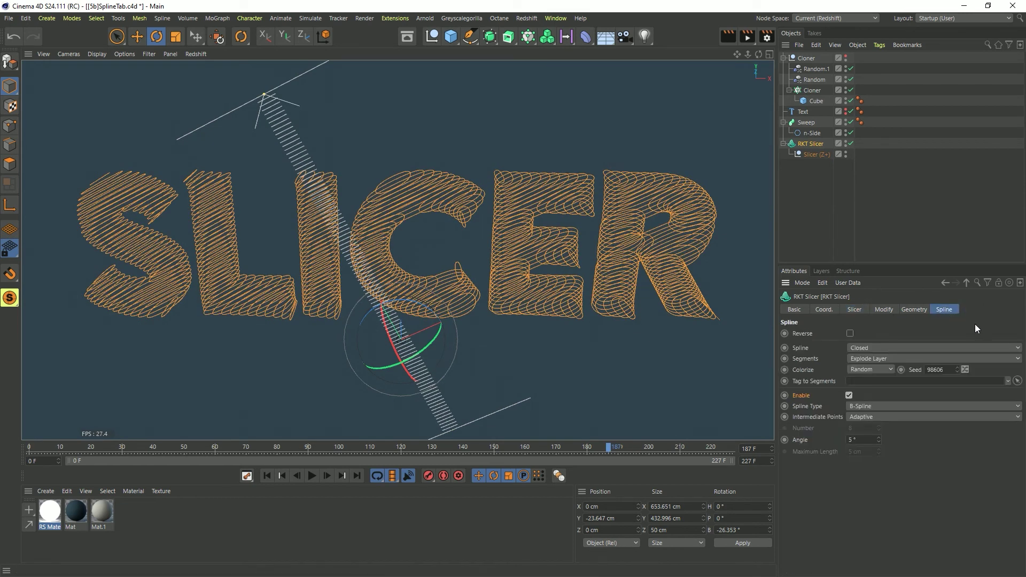
pyautogui.click(809, 193)
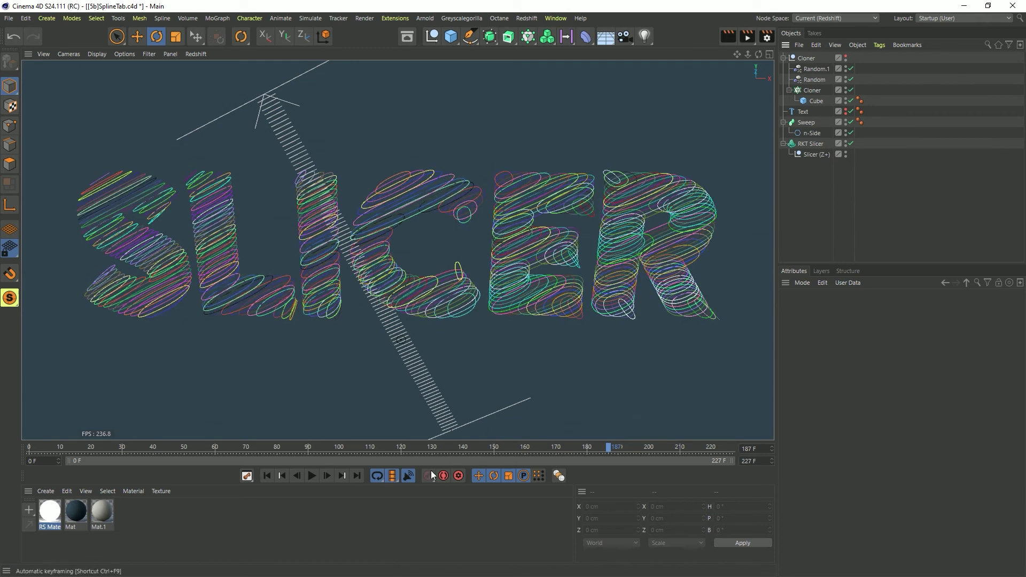
# Open the RS Material's shader graph and set its Emission Weight to 5.
pyautogui.click(55, 516)
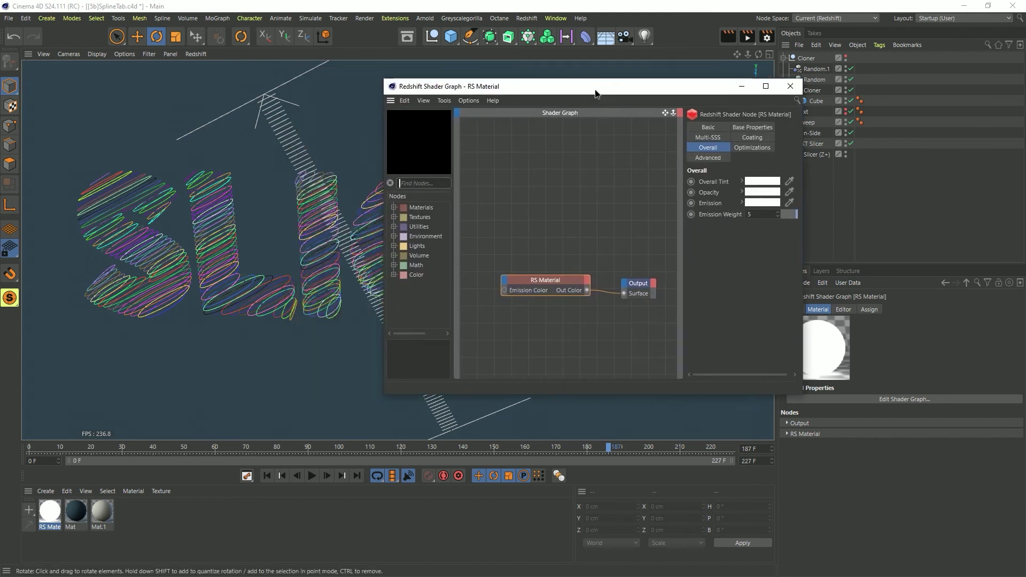
pyautogui.moveTo(595, 92); pyautogui.dragTo(369, 75)
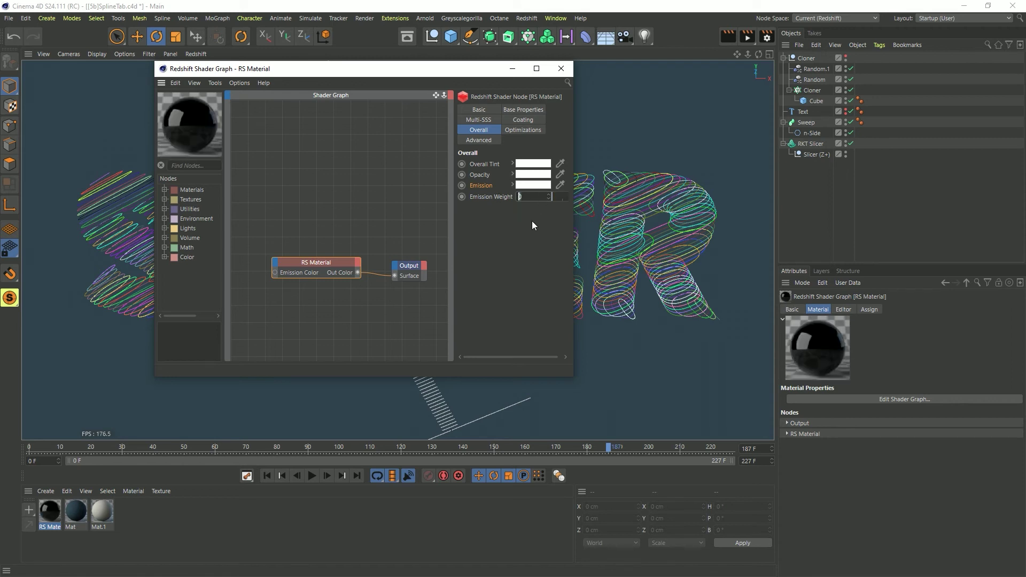
pyautogui.press('Return')
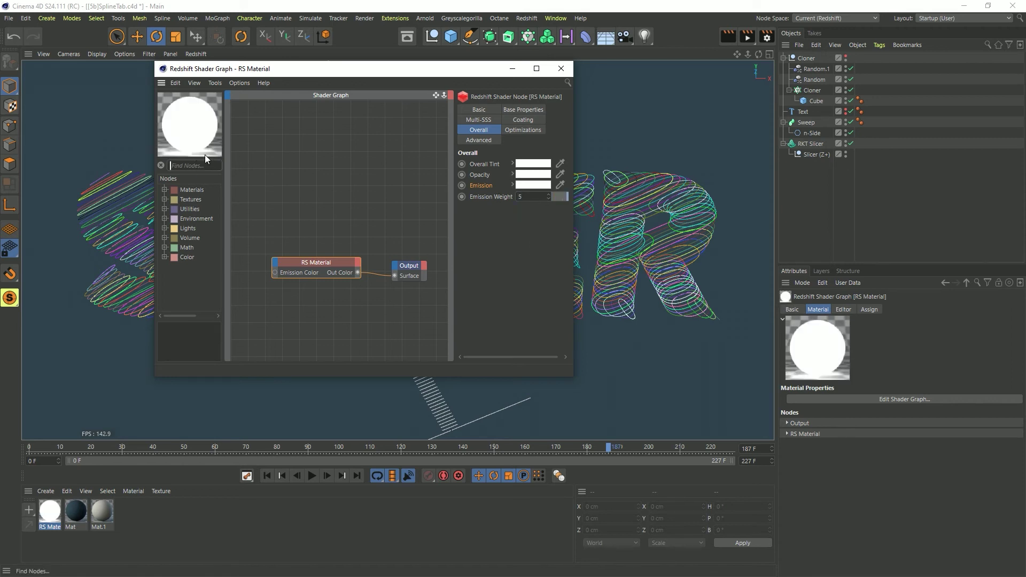
# Add a Color User Data node reading the object's Display Color, connect it to the RS Material's Emission Color, and close the shader graph.
pyautogui.write('user')
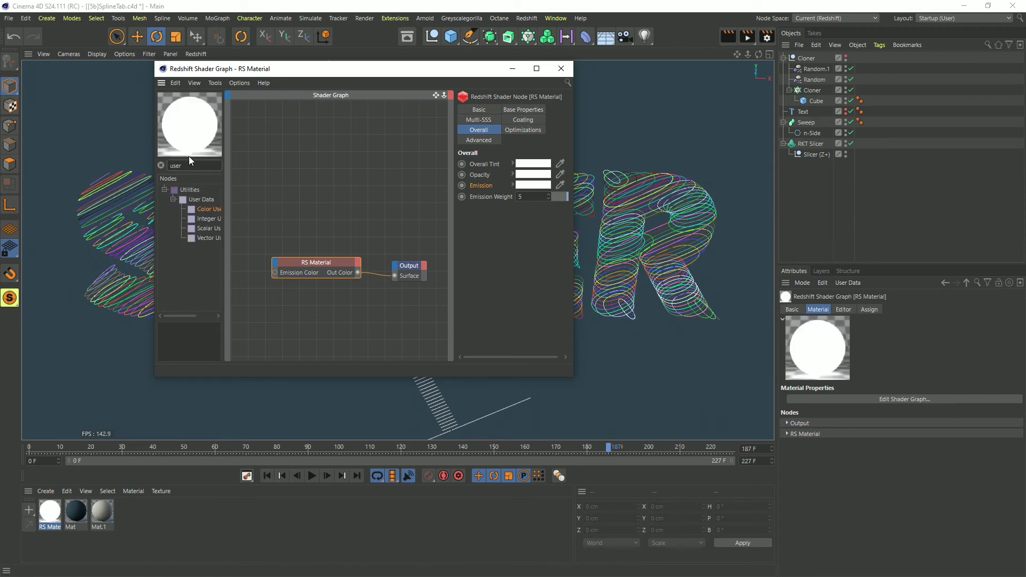
pyautogui.moveTo(216, 211); pyautogui.dragTo(287, 182)
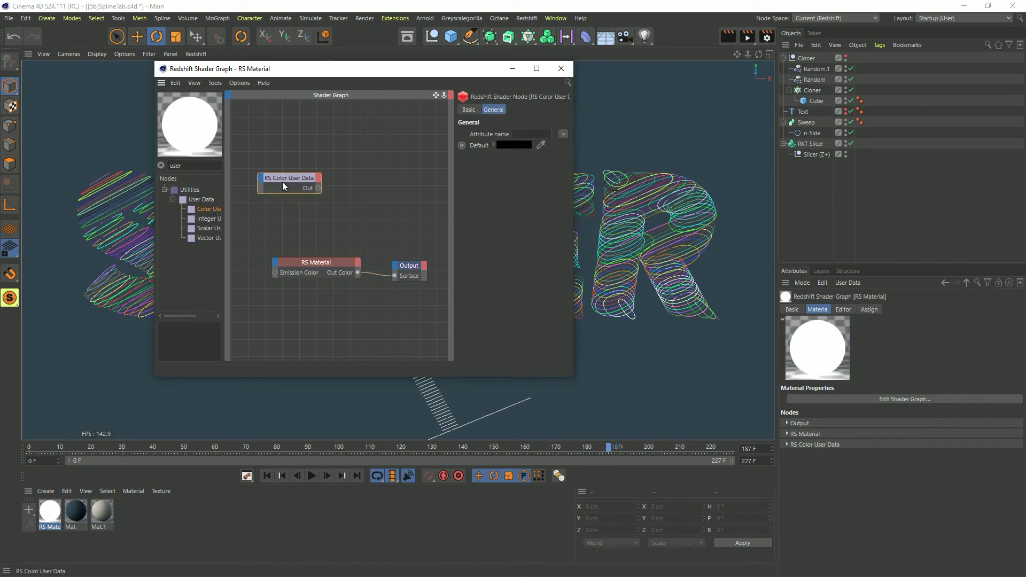
pyautogui.click(563, 133)
pyautogui.moveTo(576, 157)
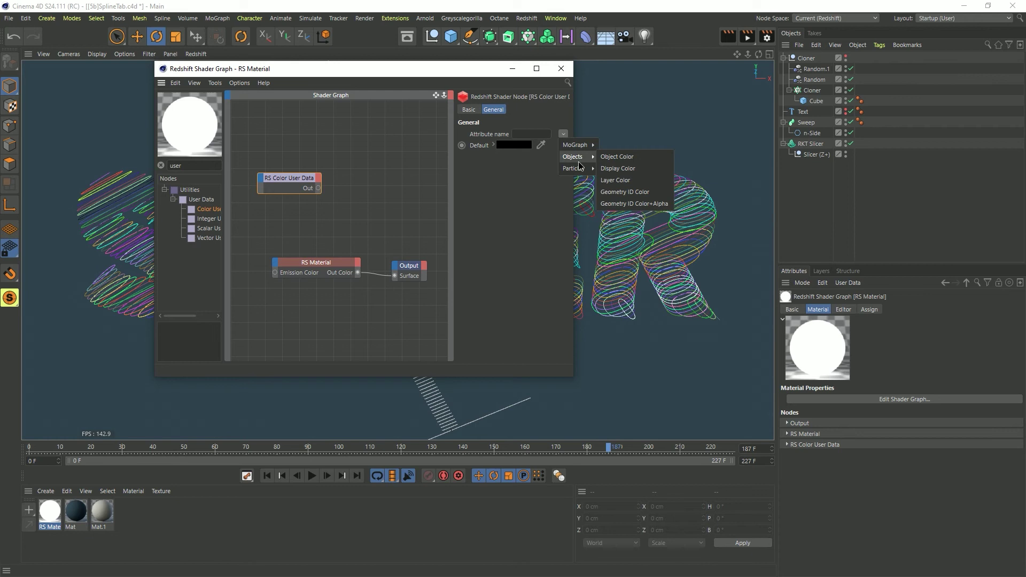
pyautogui.click(629, 169)
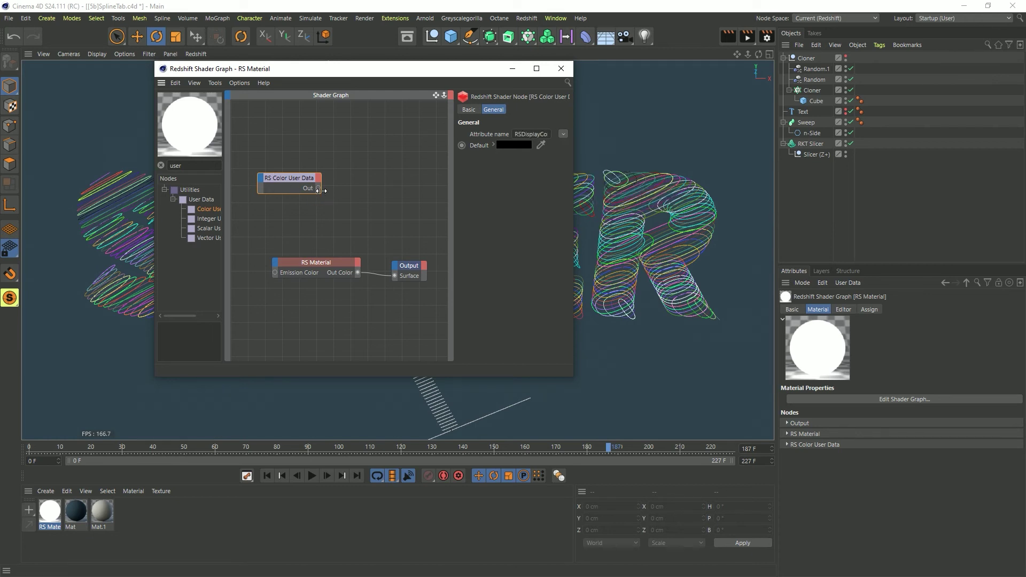
pyautogui.moveTo(319, 191); pyautogui.dragTo(274, 273)
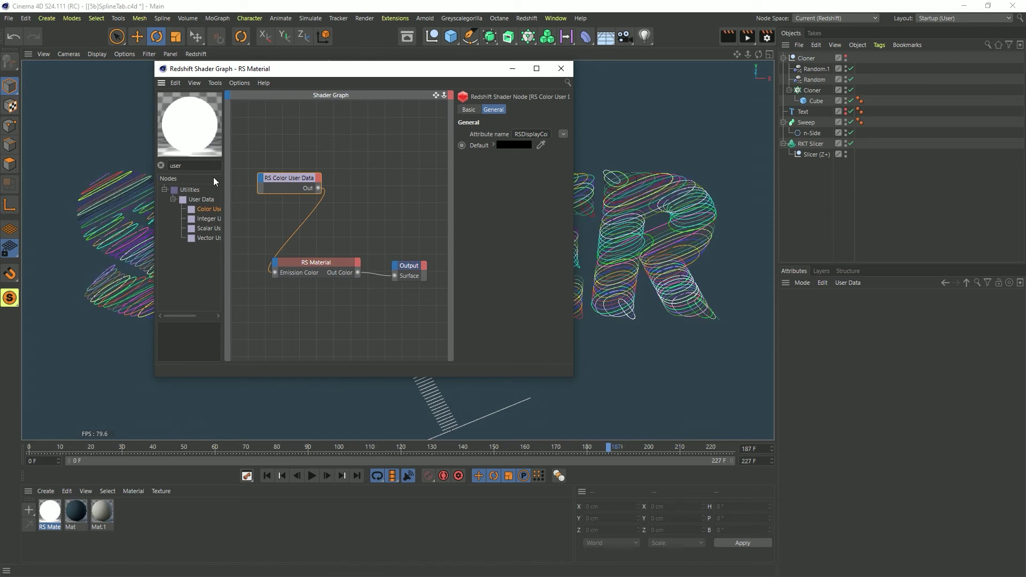
pyautogui.click(564, 67)
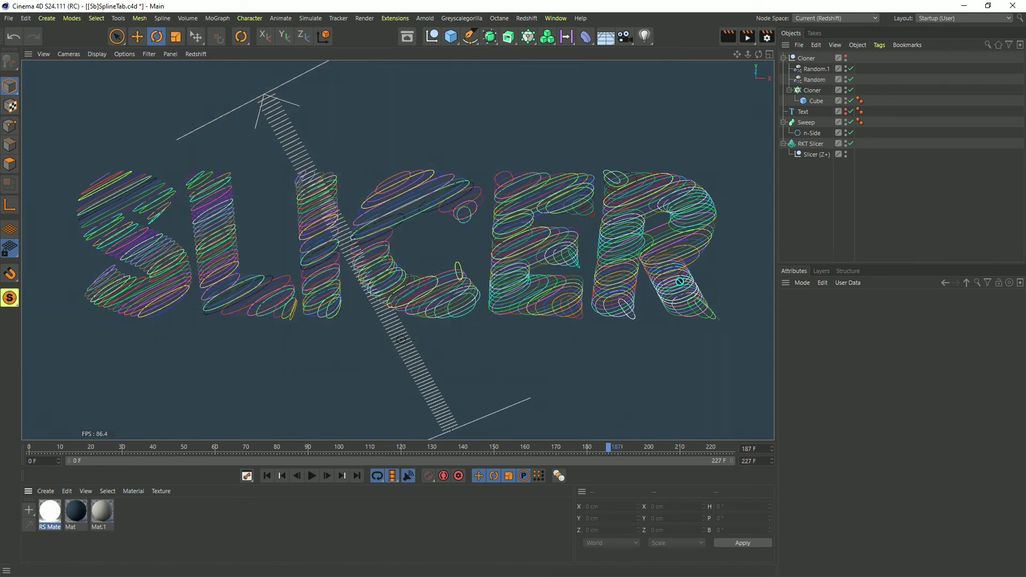
# Apply the RS Material to the RKT Slicer and start a live Redshift RenderView render with the top-level Cloner hidden from rendering.
pyautogui.moveTo(803, 150); pyautogui.dragTo(807, 145)
pyautogui.click(526, 19)
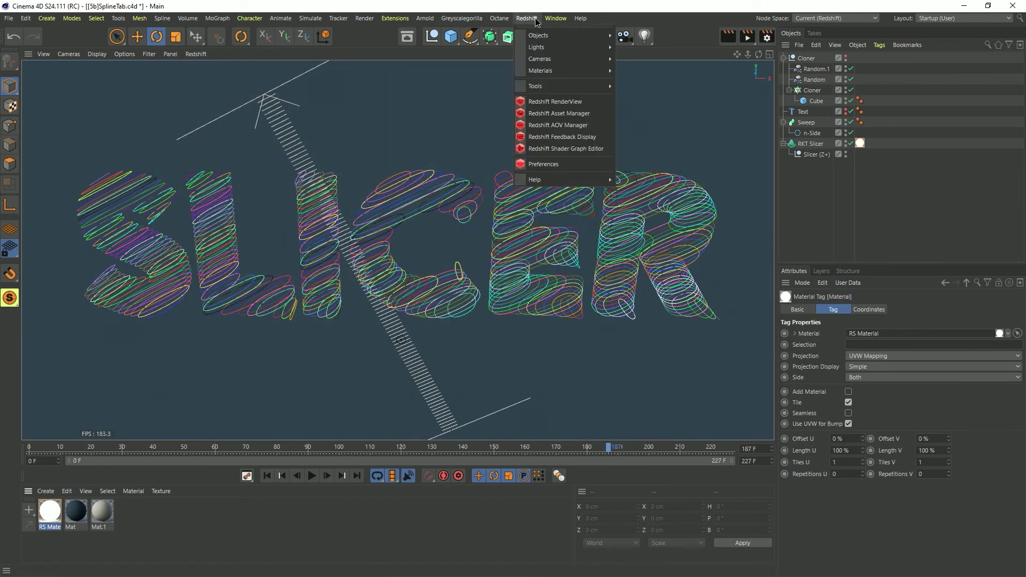
pyautogui.click(573, 102)
pyautogui.moveTo(637, 96); pyautogui.dragTo(171, 90)
pyautogui.click(144, 130)
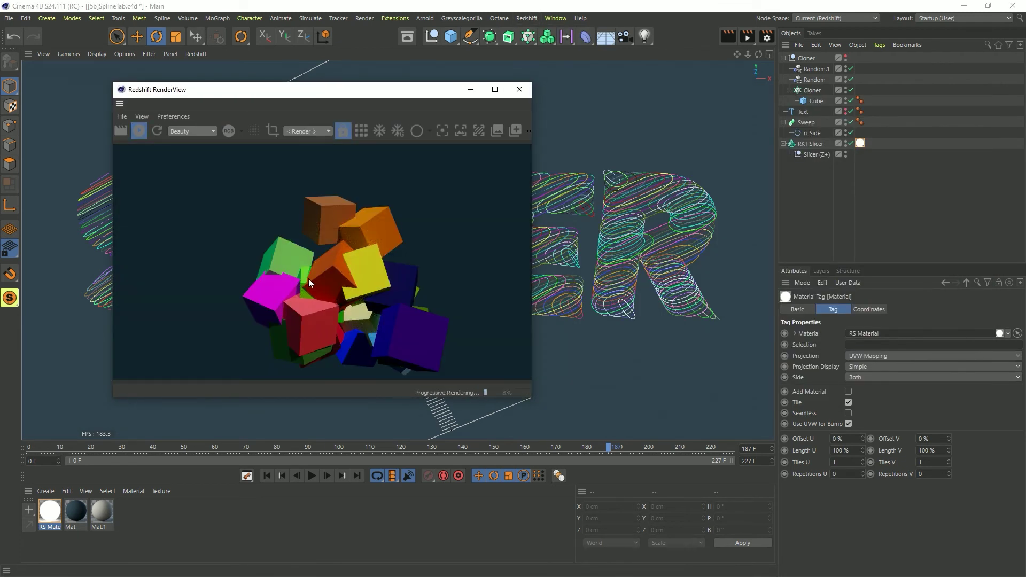
pyautogui.click(845, 59)
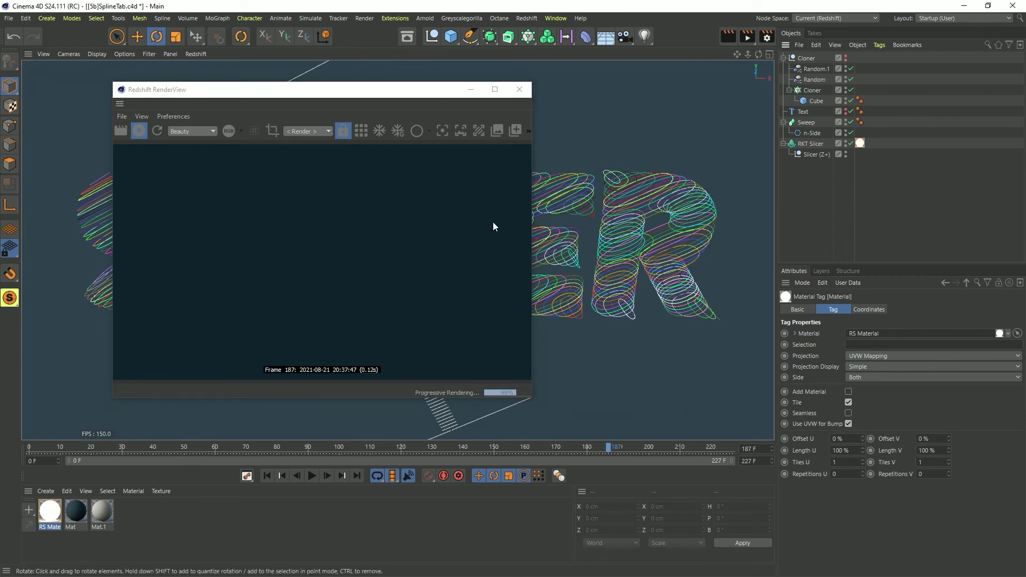
# Add a Redshift Object tag to the RKT Slicer and set its Curve mode to Hair Strands.
pyautogui.click(807, 143)
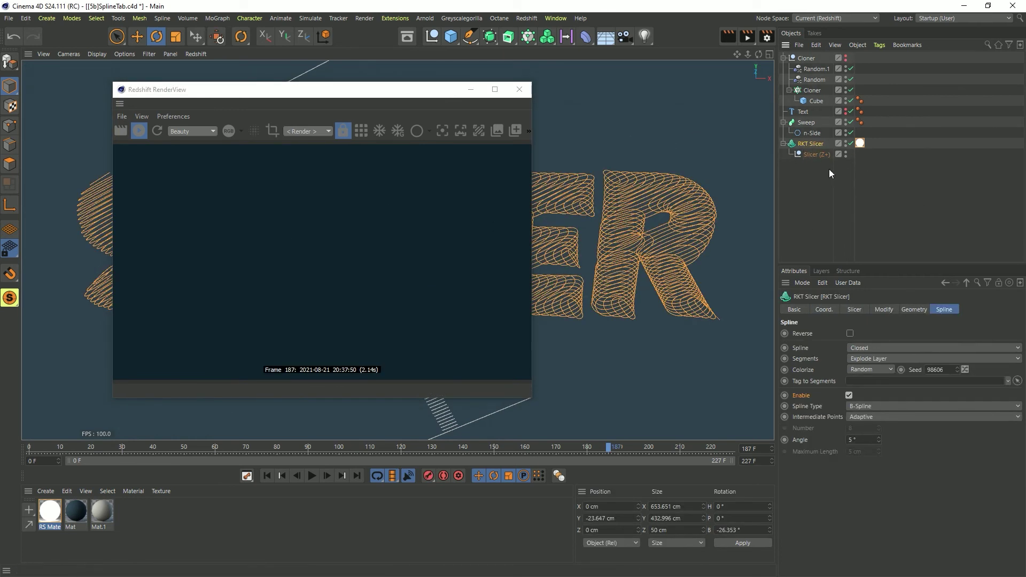
pyautogui.rightClick(800, 145)
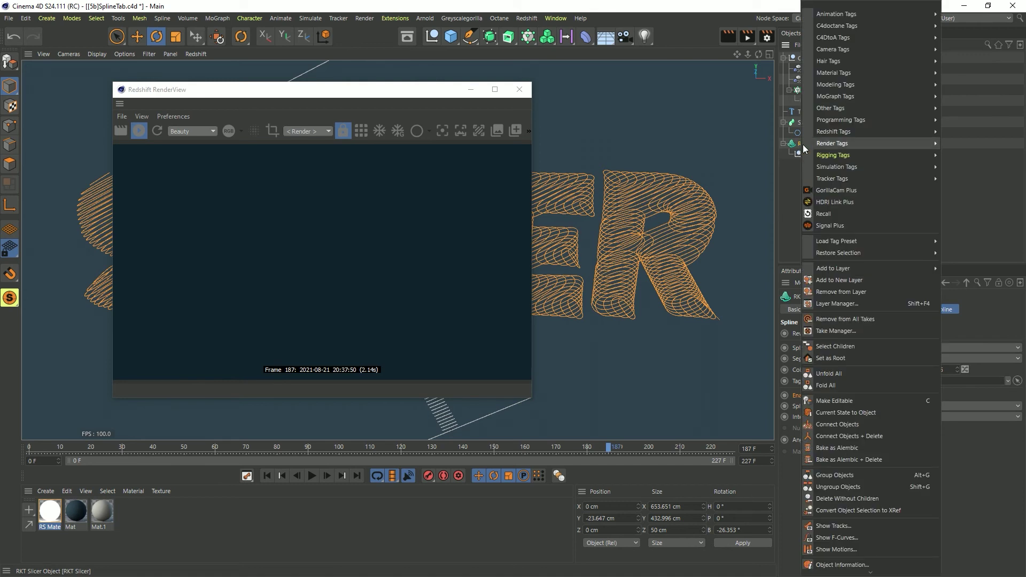
pyautogui.moveTo(837, 137)
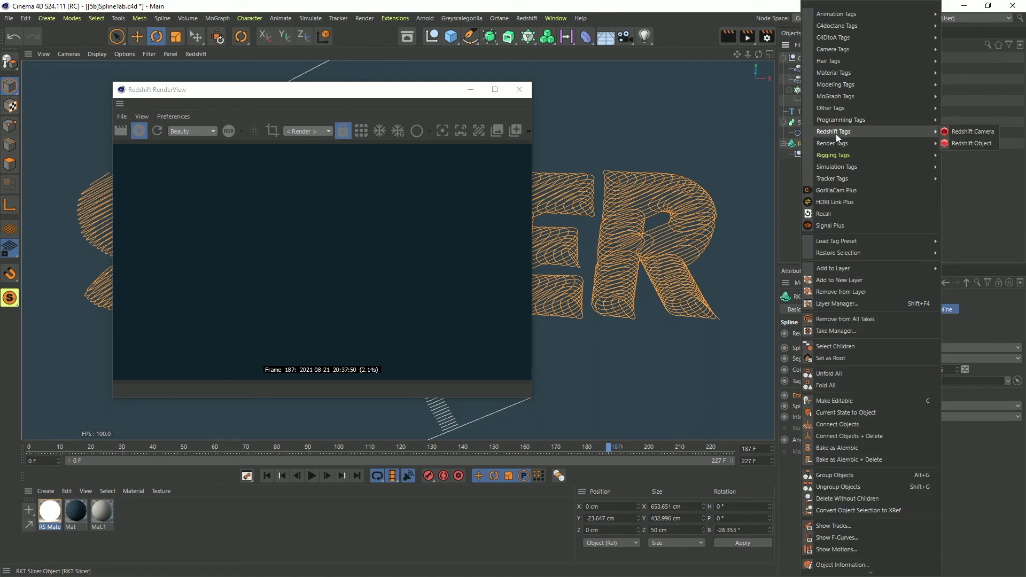
pyautogui.click(961, 144)
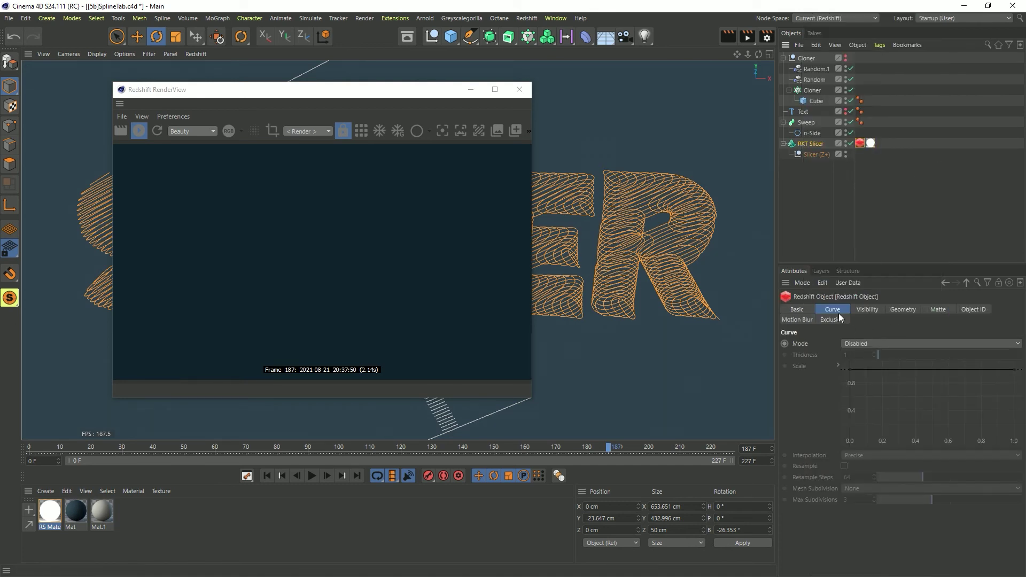
pyautogui.click(861, 345)
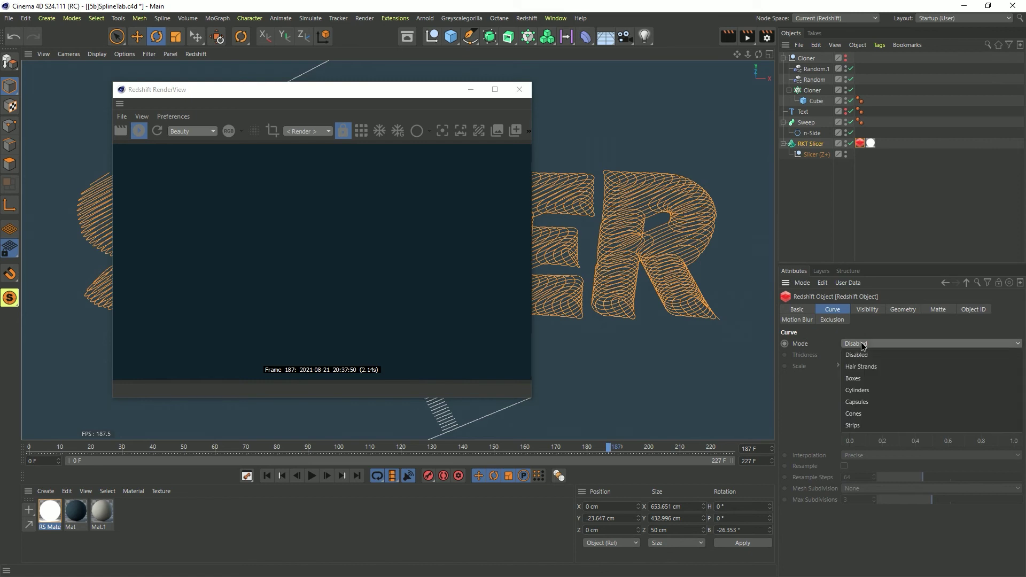
pyautogui.click(872, 367)
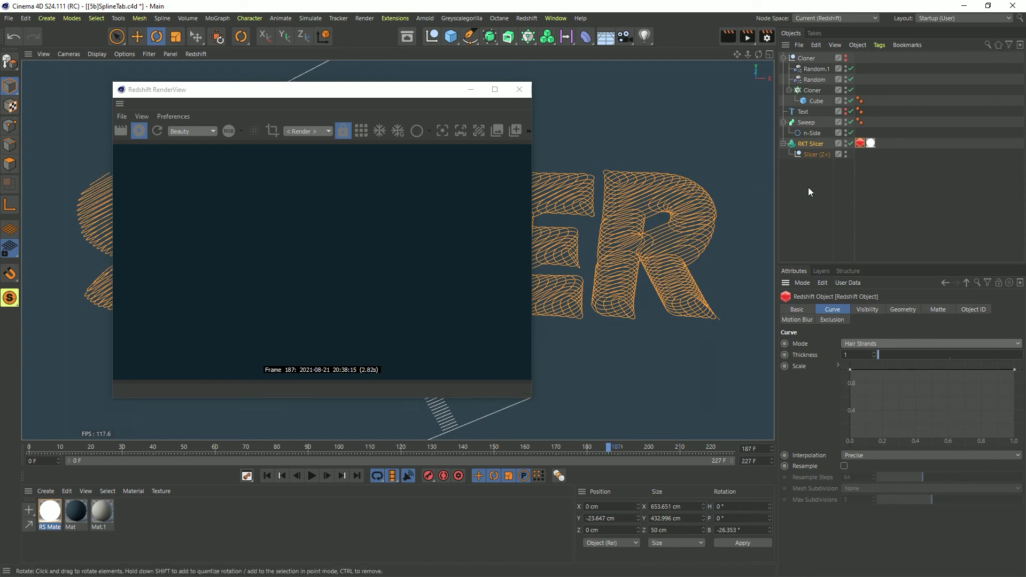
# Make the RKT Slicer editable to inspect its separate spline objects, and undo the conversion.
pyautogui.click(809, 145)
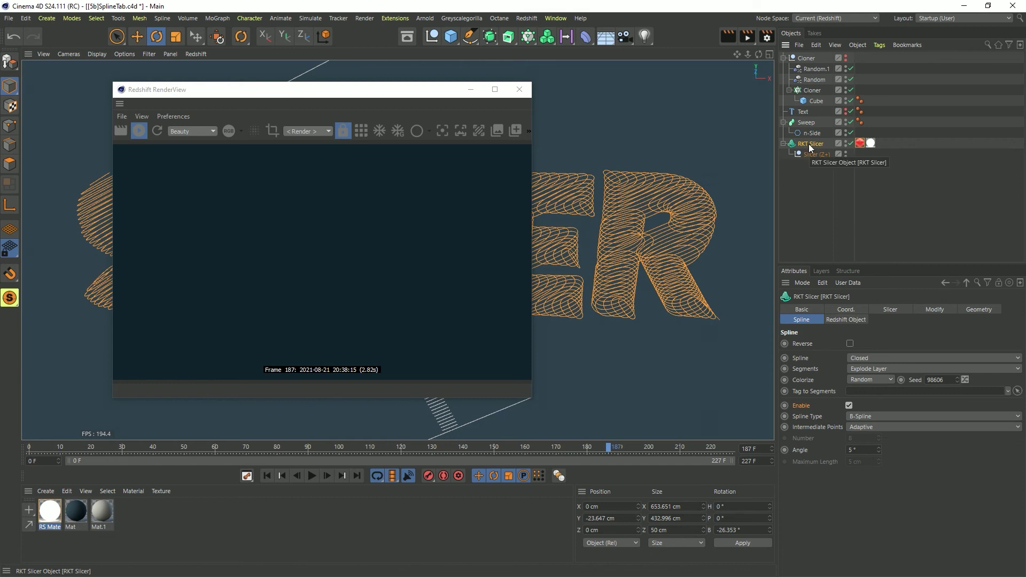
pyautogui.press('c')
pyautogui.click(783, 143)
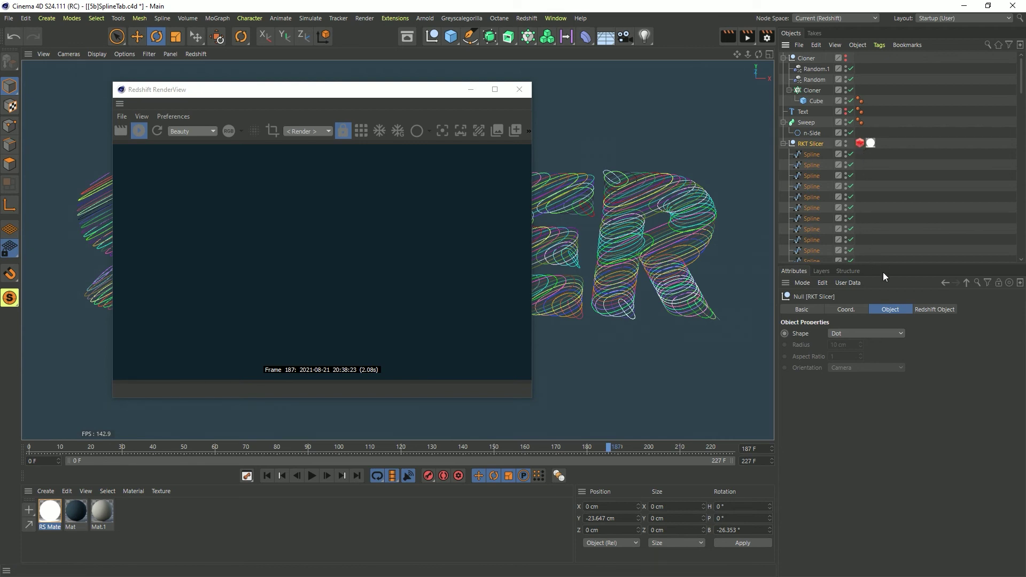
pyautogui.hotkey('ctrl', 'z')
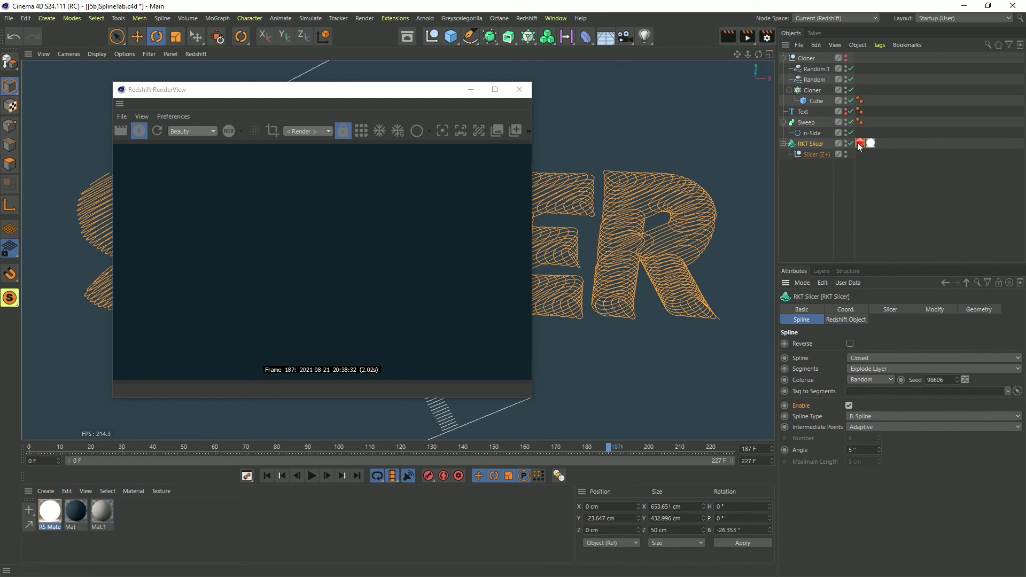
# Assign the Redshift Object tag to the slicer's Tag to Segments setting so it applies to every spline segment.
pyautogui.moveTo(860, 143); pyautogui.dragTo(859, 397)
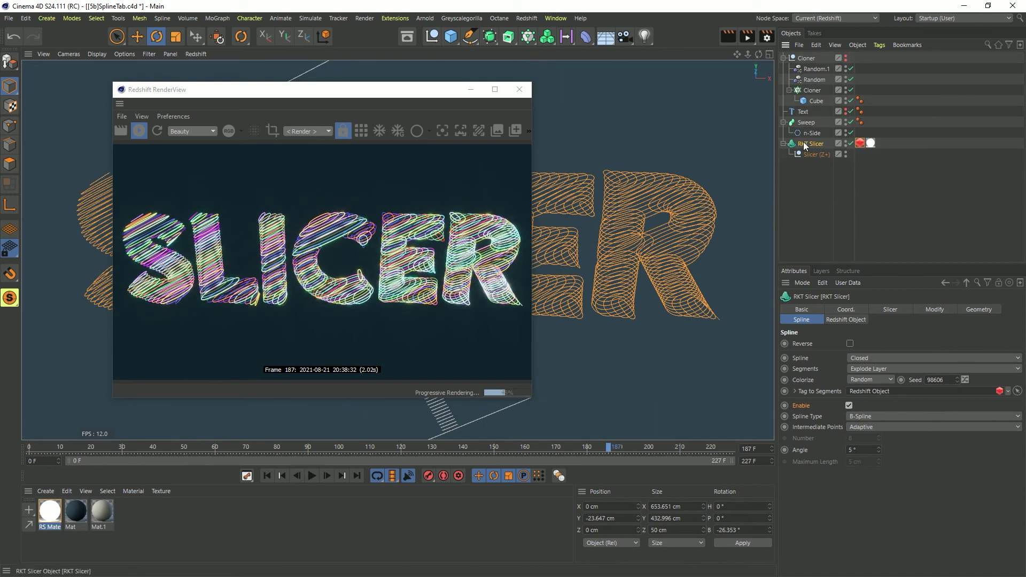
# Convert the RKT Slicer to editable splines to check the Redshift Object tag on every segment, and undo the conversion.
pyautogui.press('c')
pyautogui.click(783, 143)
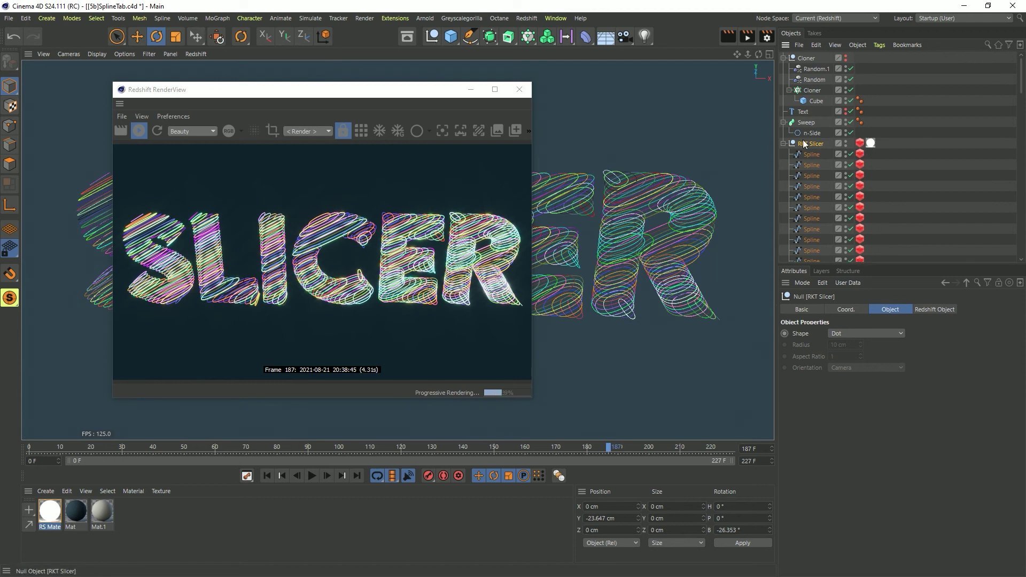
pyautogui.hotkey('ctrl', 'z')
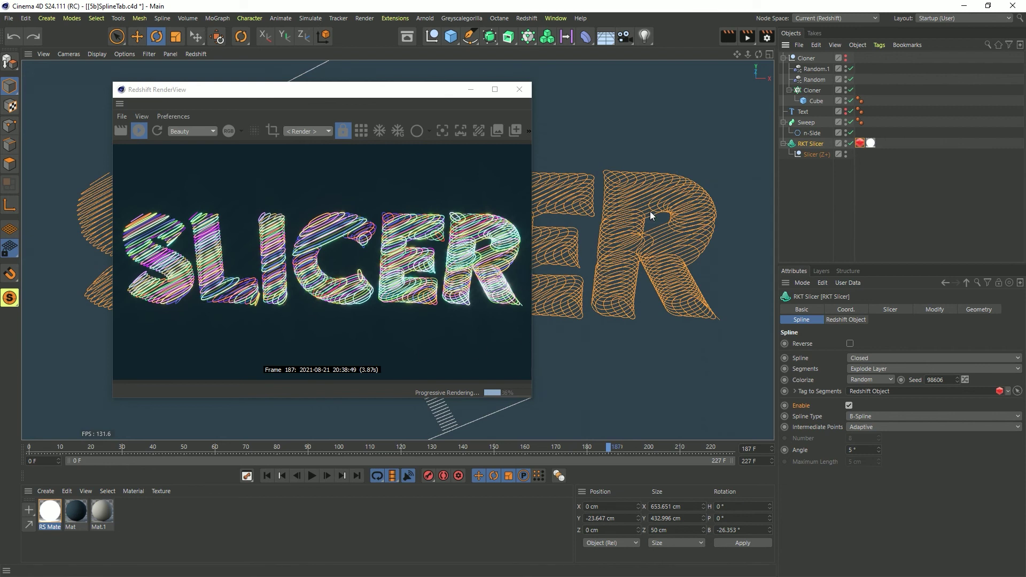
# Randomize the RKT Slicer's color seed and set Colorize to Greyscale for the rendered splines.
pyautogui.click(965, 380)
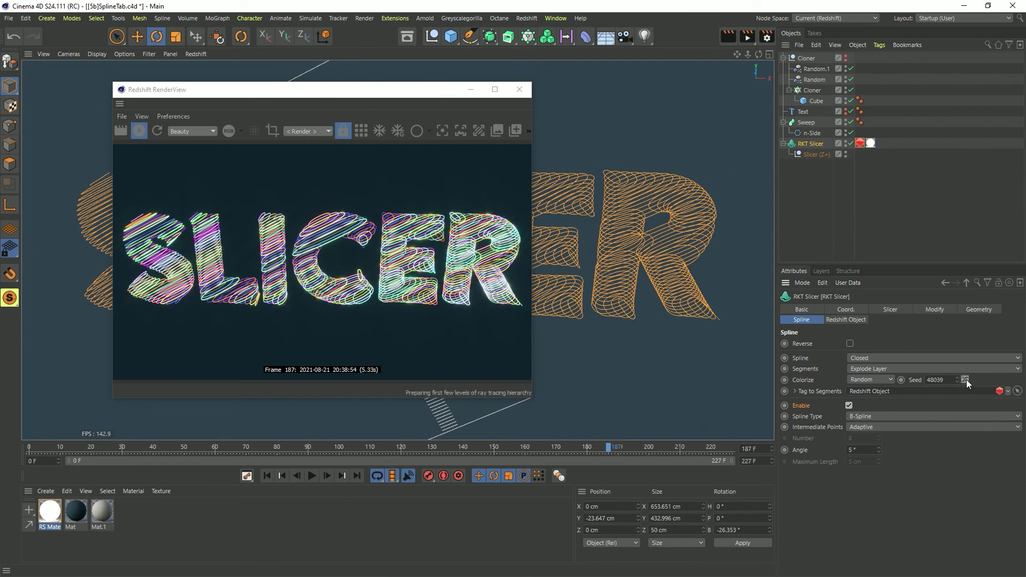
pyautogui.click(886, 380)
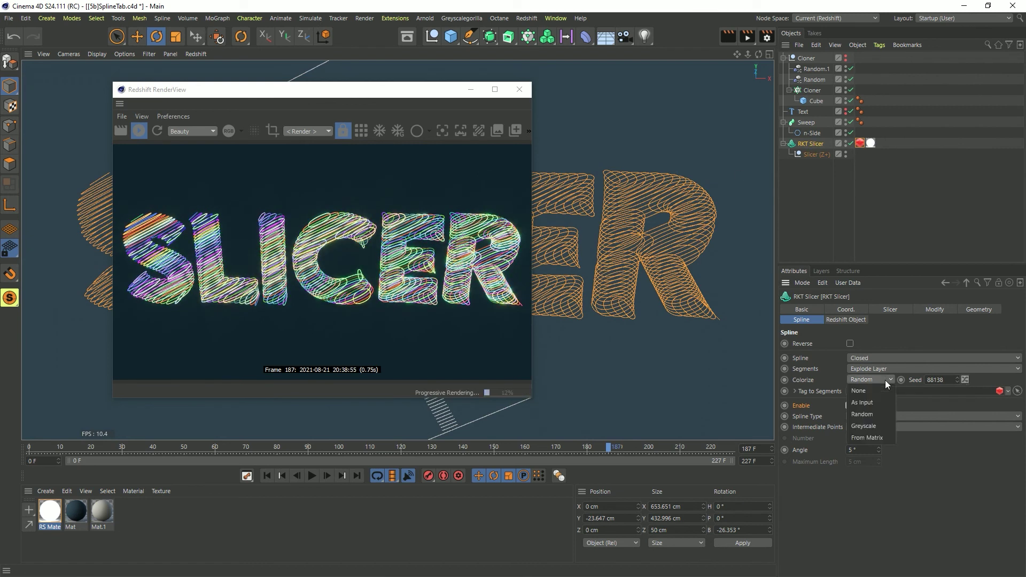
pyautogui.click(875, 425)
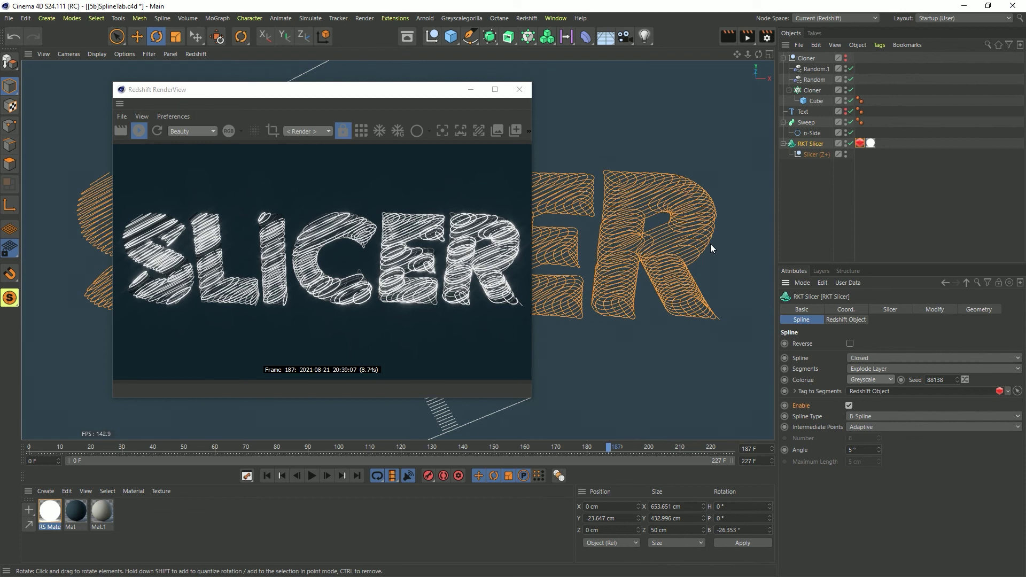
# Dismiss the Redshift render preview and show the end of the RKT Slicer's slicing settings, where the Examples are offered.
pyautogui.click(591, 18)
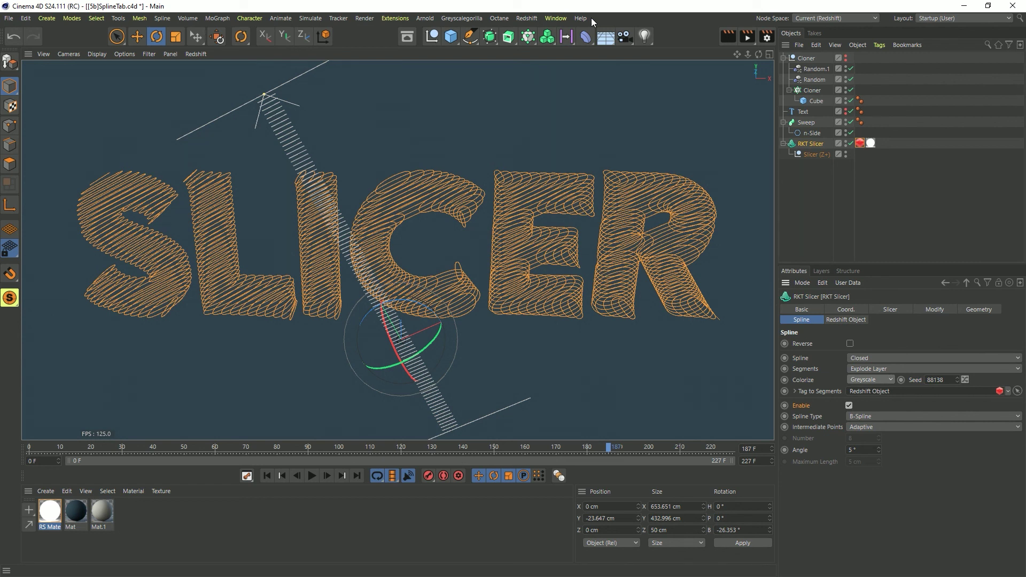
pyautogui.click(900, 310)
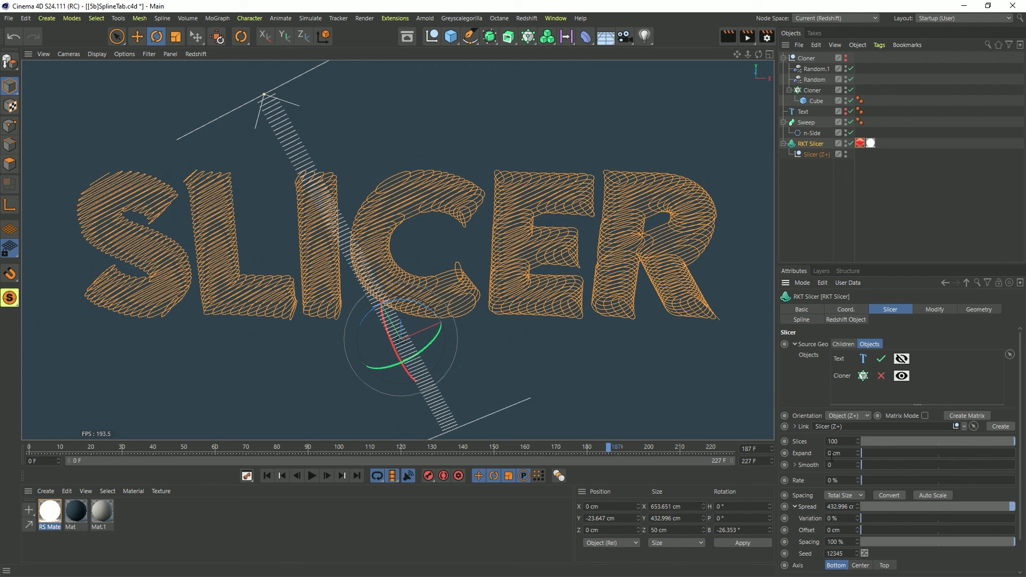
pyautogui.scroll(-1, 810, 484)
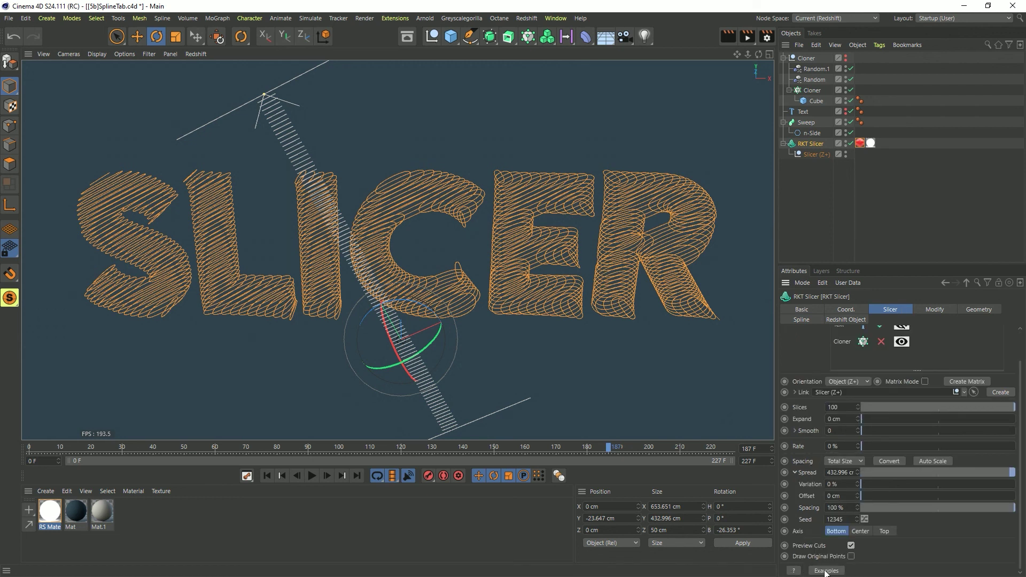